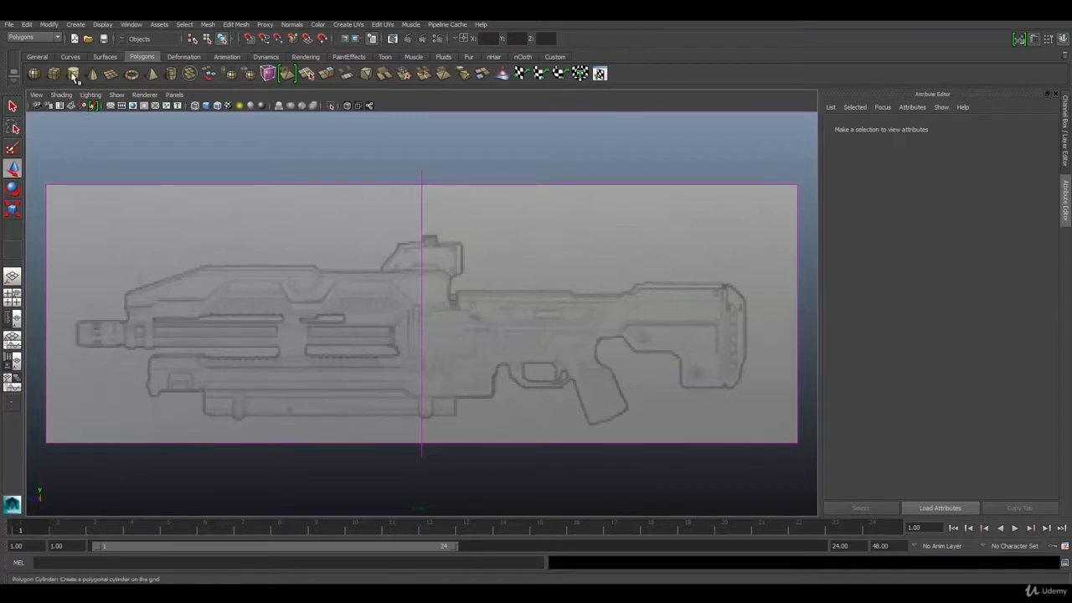
# Create a polygon cylinder over the barrel in the front view, about 0.21 in radius and 0.64 in height
pyautogui.click(74, 75)
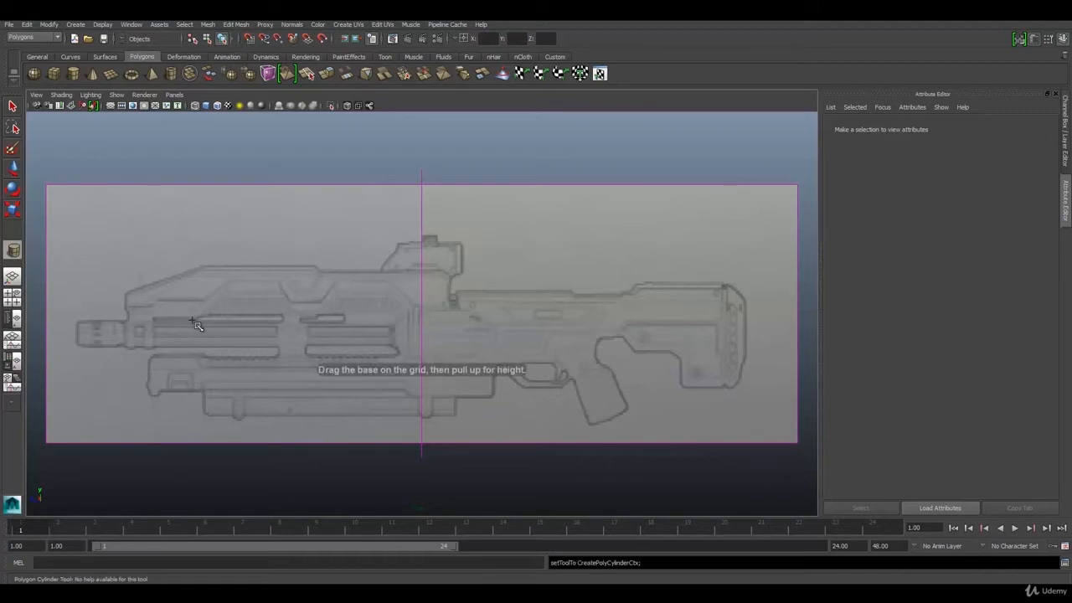
pyautogui.press('space')
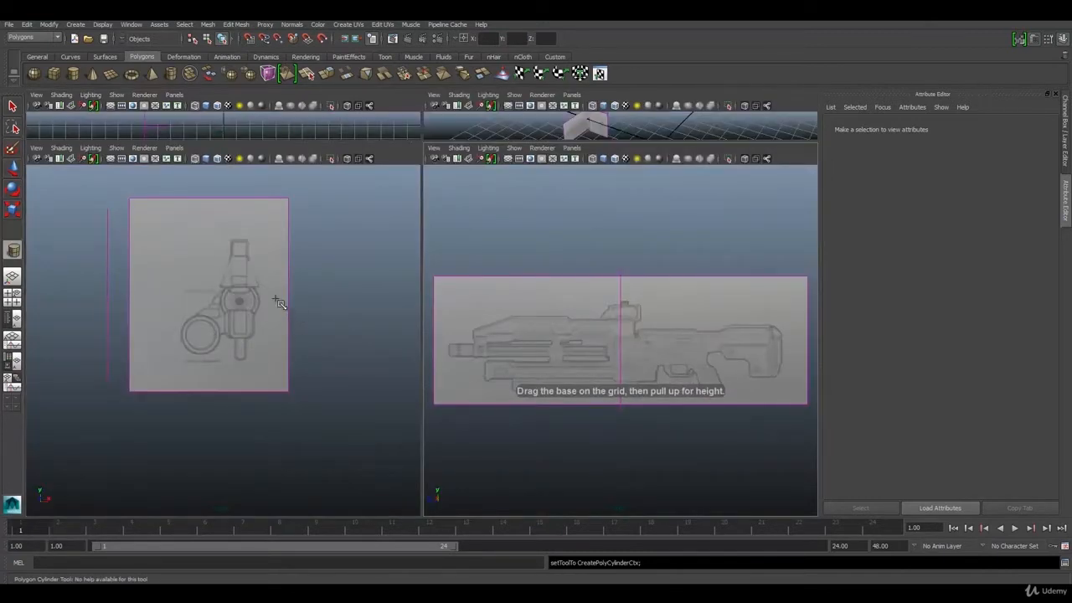
pyautogui.press('space')
pyautogui.scroll(2, 459, 216)
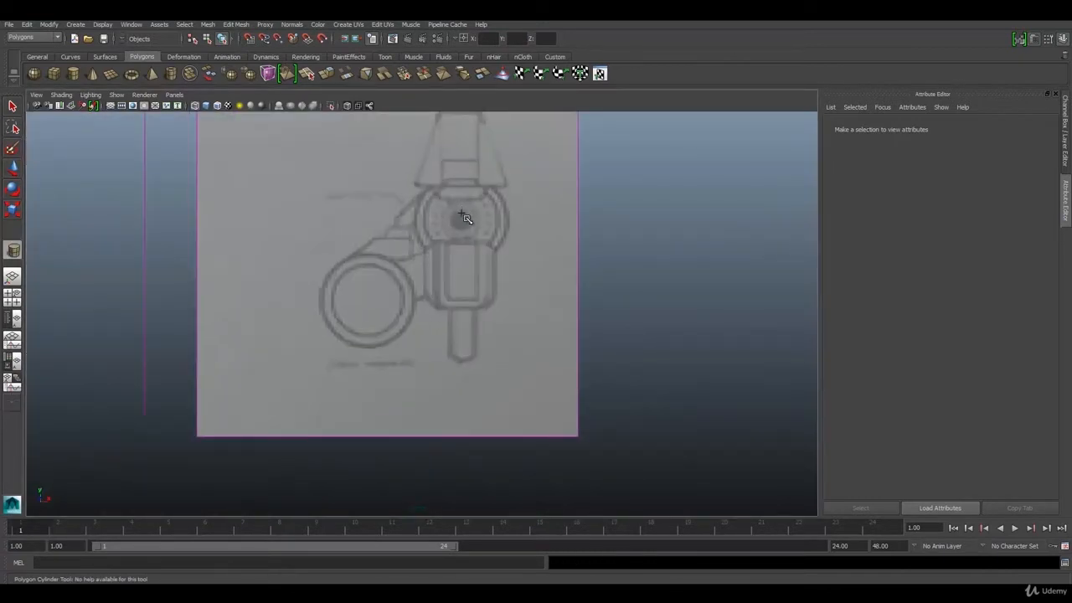
pyautogui.moveTo(463, 216); pyautogui.dragTo(495, 253)
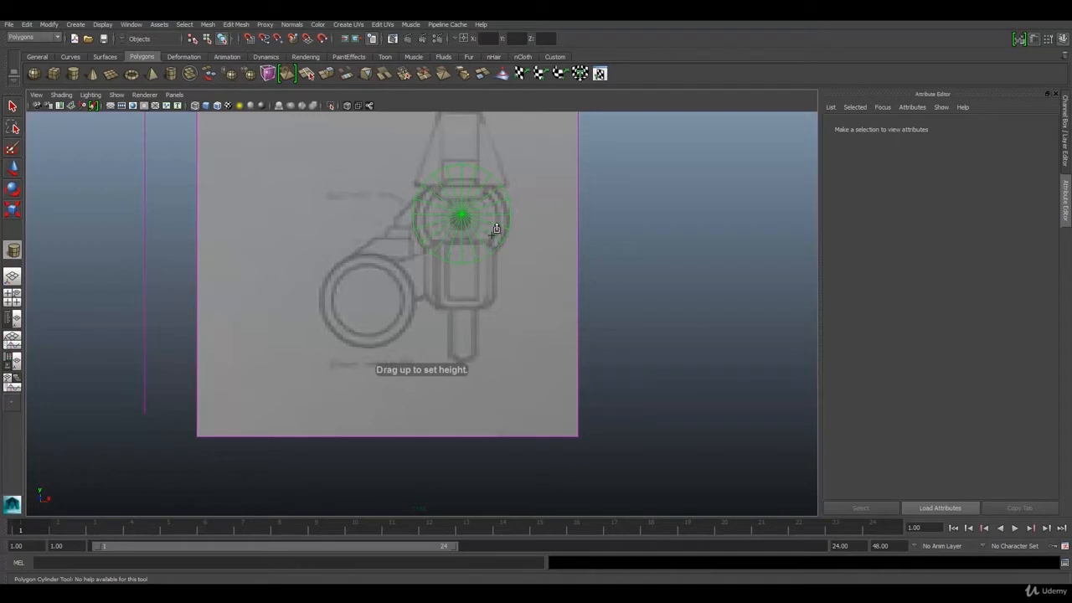
pyautogui.moveTo(496, 228); pyautogui.dragTo(527, 80)
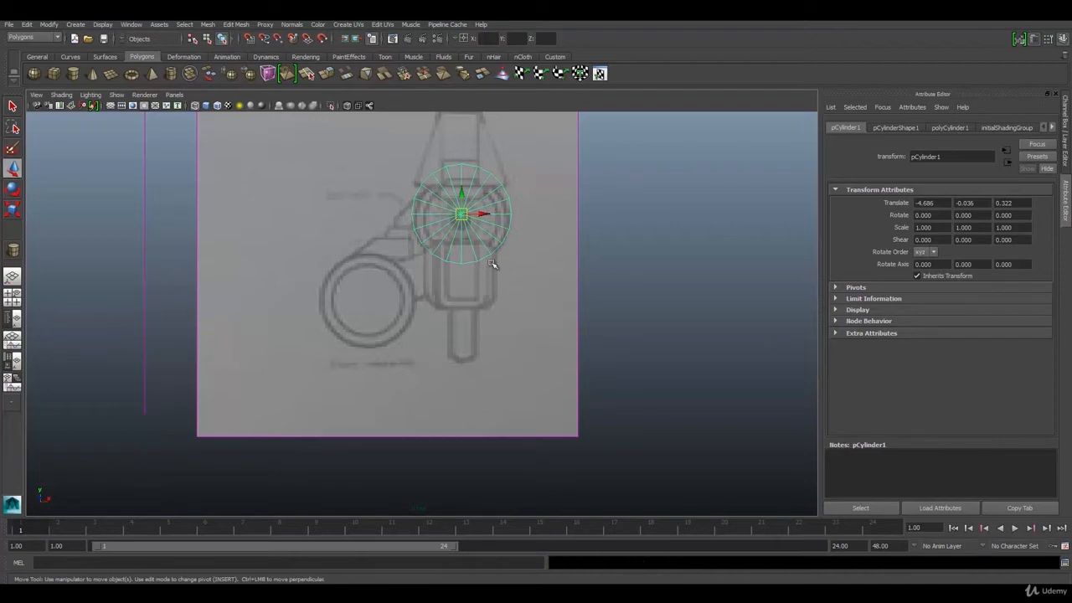
# Move the cylinder onto the muzzle of the side-view reference, at about Y -0.126 and Z 2.044
pyautogui.press('space')
pyautogui.scroll(5, 599, 325)
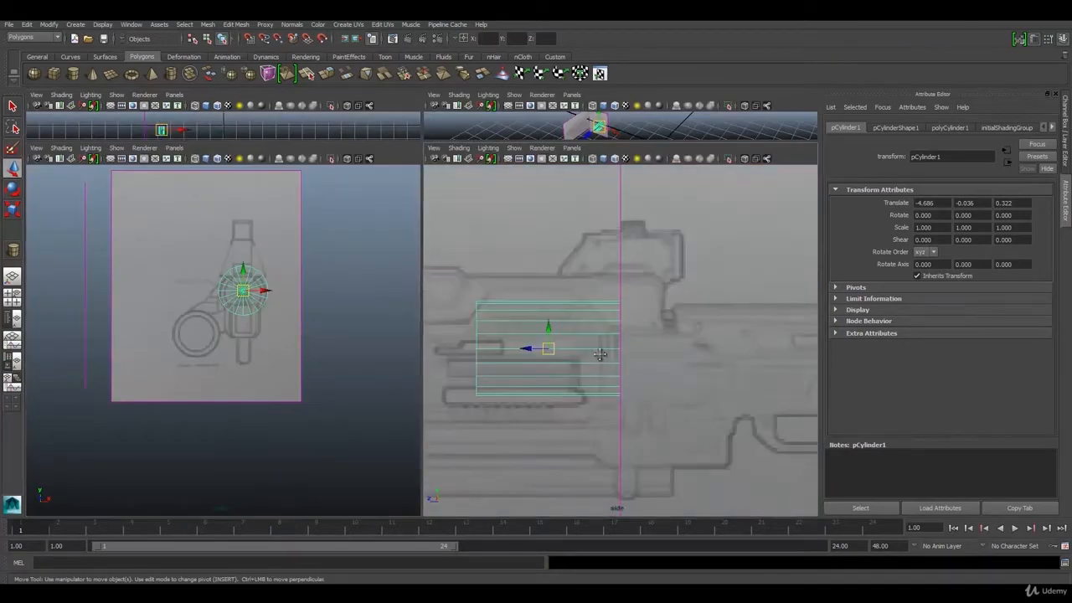
pyautogui.keyDown('alt'); pyautogui.moveTo(508, 340); pyautogui.dragTo(709, 339, button='middle'); pyautogui.keyUp('alt')
pyautogui.press('space')
pyautogui.scroll(-8, 471, 288)
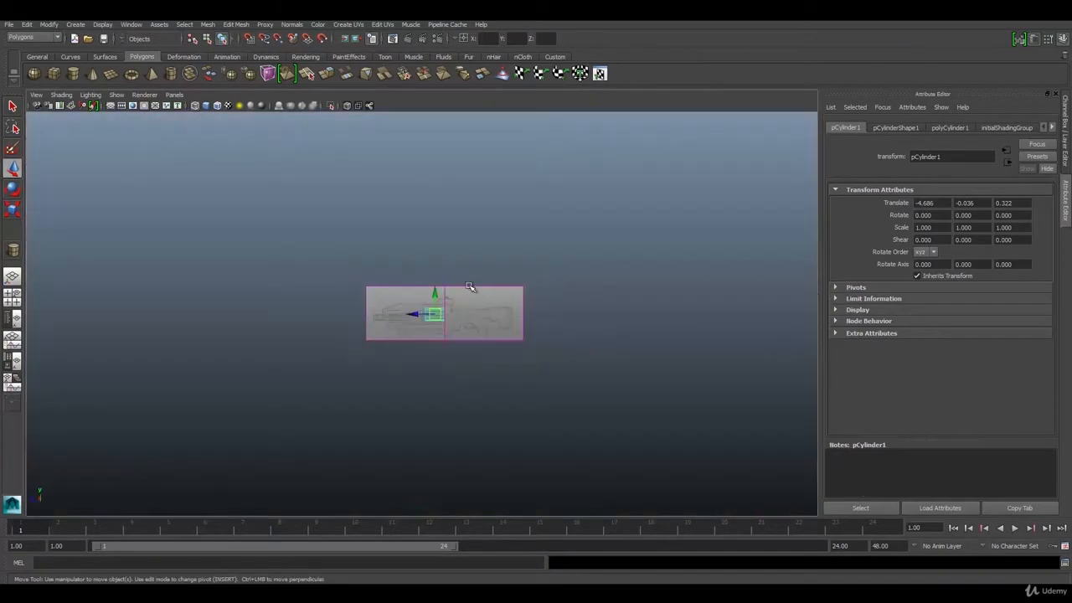
pyautogui.scroll(5, 443, 311)
pyautogui.scroll(3, 447, 316)
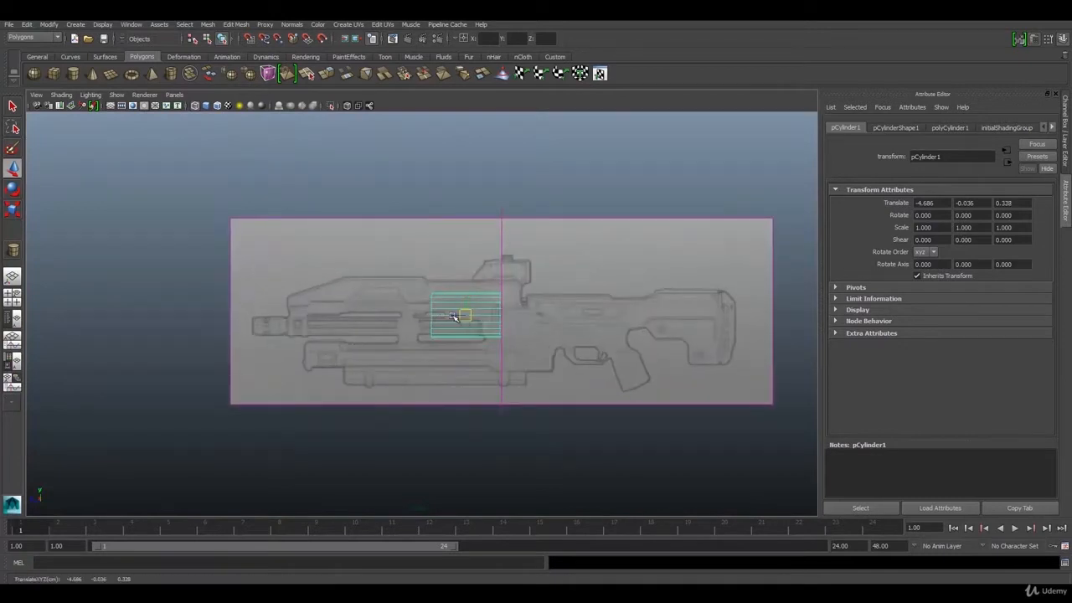
pyautogui.moveTo(462, 313); pyautogui.dragTo(259, 326)
pyautogui.scroll(4, 259, 326)
pyautogui.keyDown('alt'); pyautogui.moveTo(144, 365); pyautogui.dragTo(385, 368, button='middle'); pyautogui.keyUp('alt')
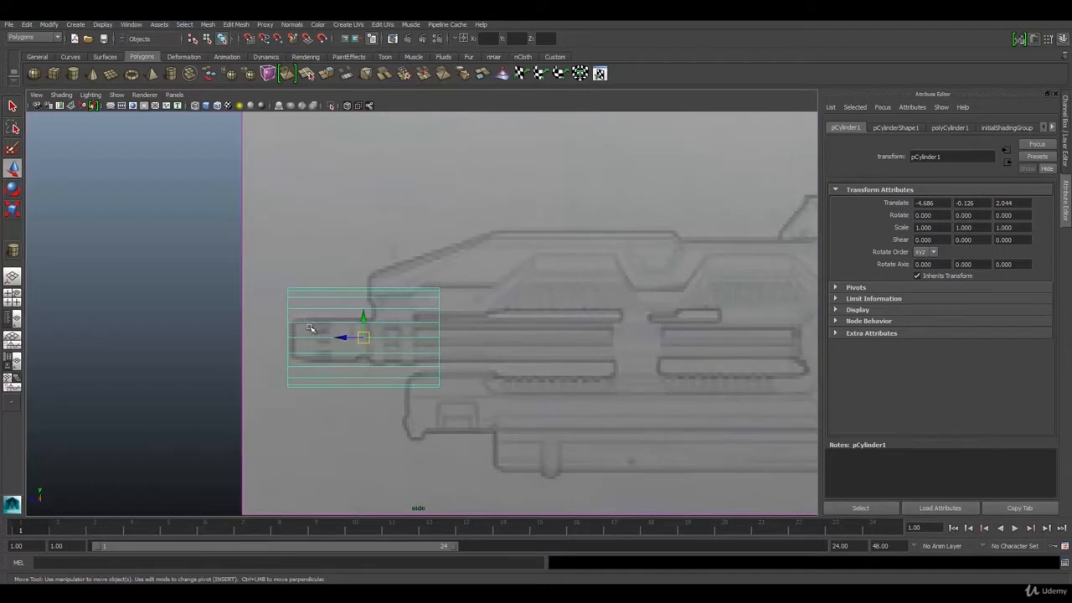
# Scale the cylinder uniformly to about 0.47 and shift it along Z to about 2.187 over the muzzle outline
pyautogui.press('r')
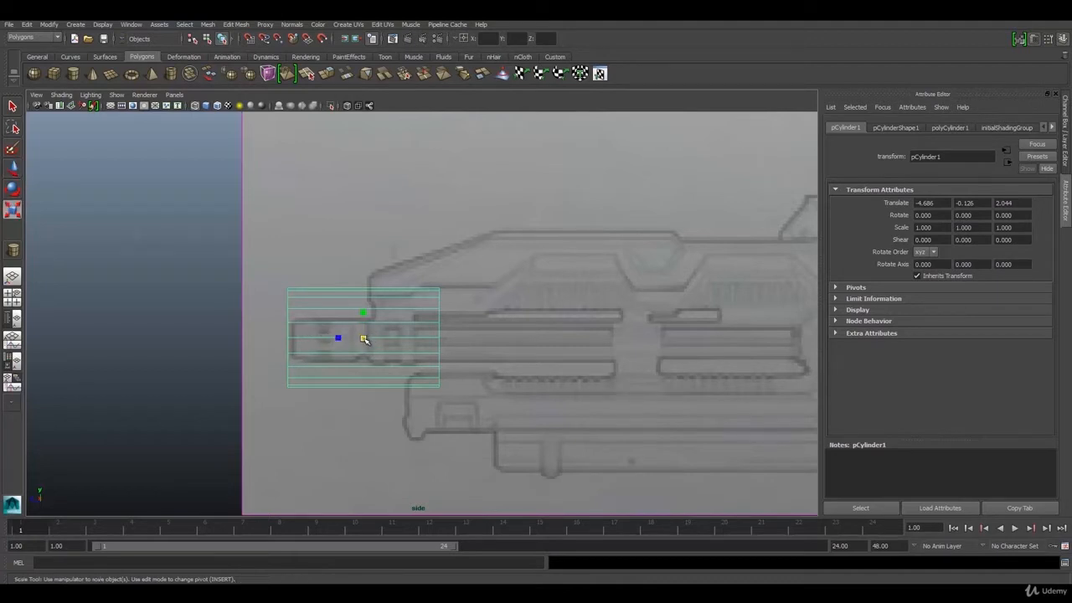
pyautogui.moveTo(364, 338); pyautogui.dragTo(312, 345)
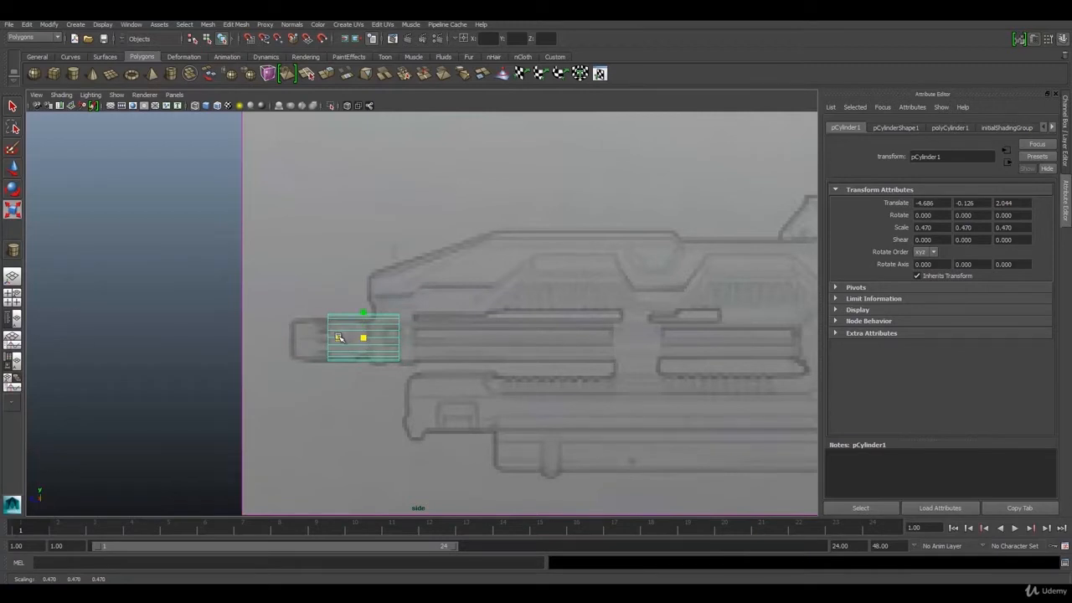
pyautogui.press('w')
pyautogui.moveTo(340, 338); pyautogui.dragTo(312, 339)
pyautogui.scroll(5, 312, 338)
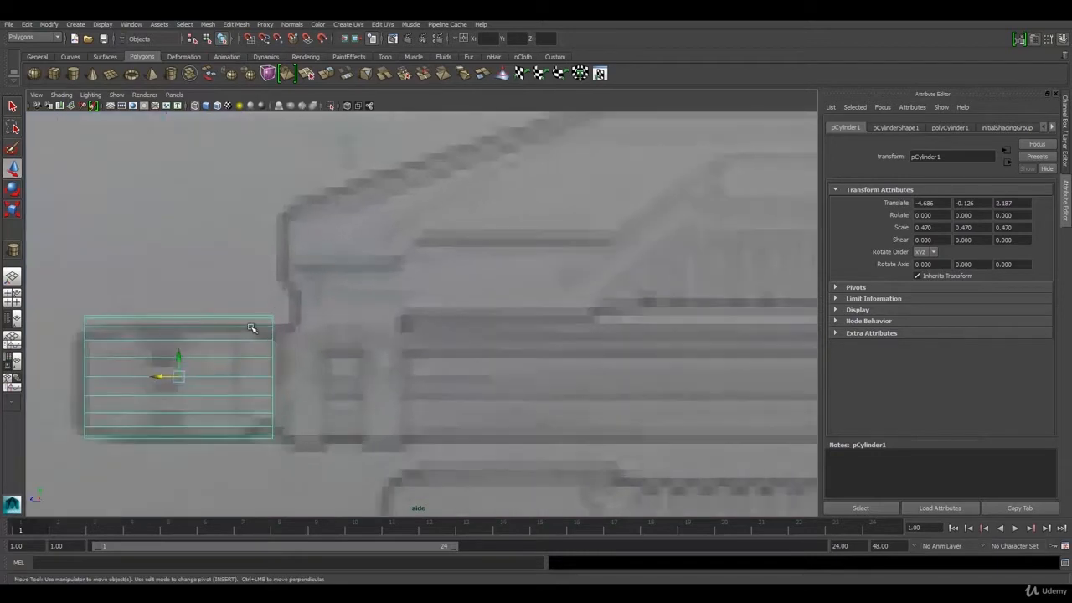
pyautogui.keyDown('alt'); pyautogui.moveTo(248, 335); pyautogui.dragTo(428, 313, button='middle'); pyautogui.keyUp('alt')
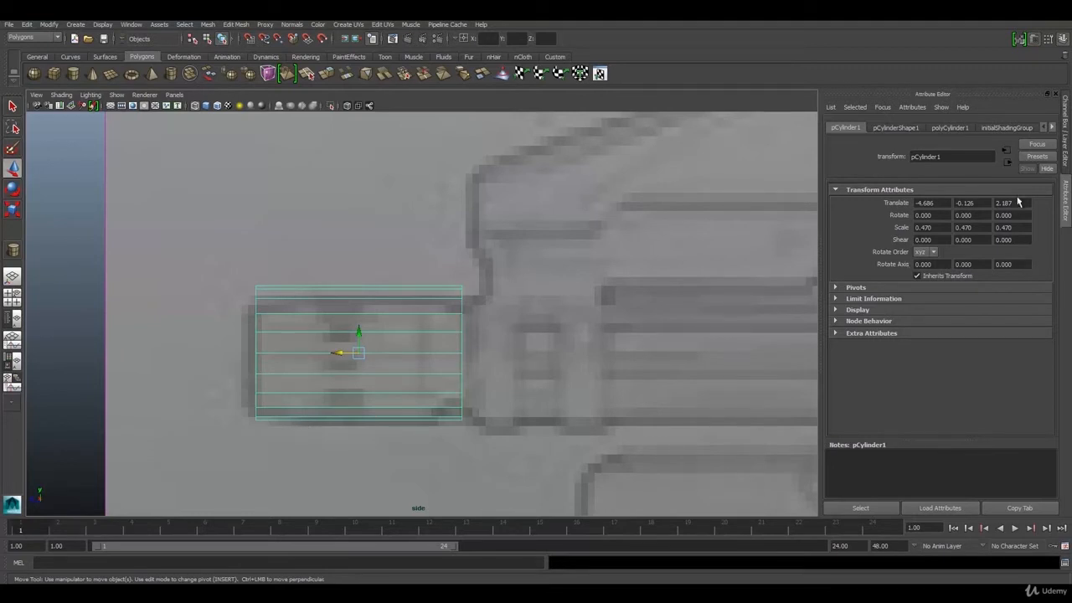
# Set the cylinder's axis subdivisions to 8
pyautogui.click(1066, 149)
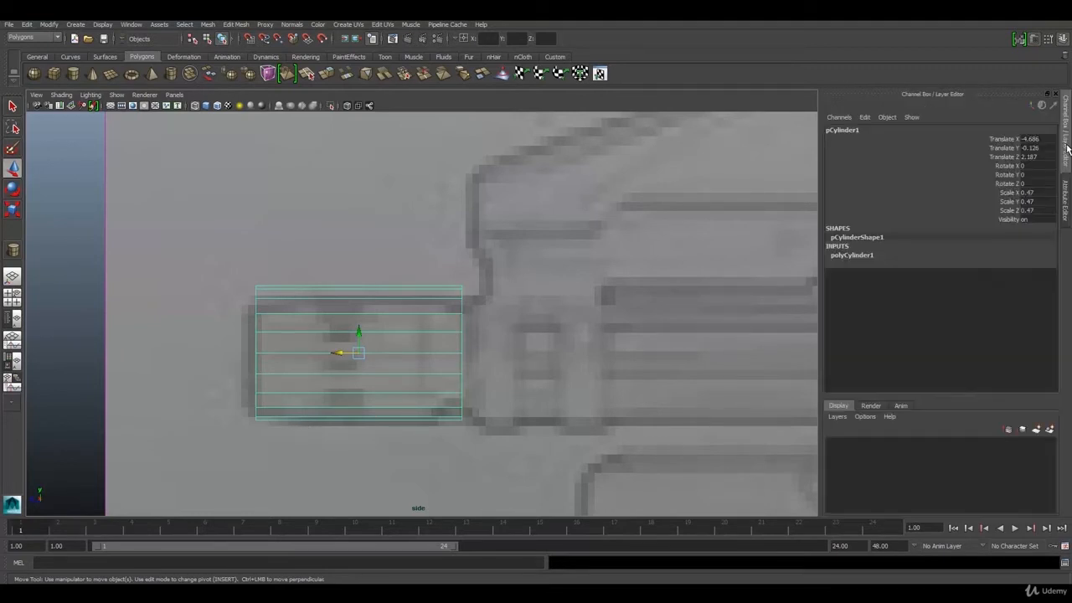
pyautogui.click(851, 255)
pyautogui.doubleClick(1029, 284)
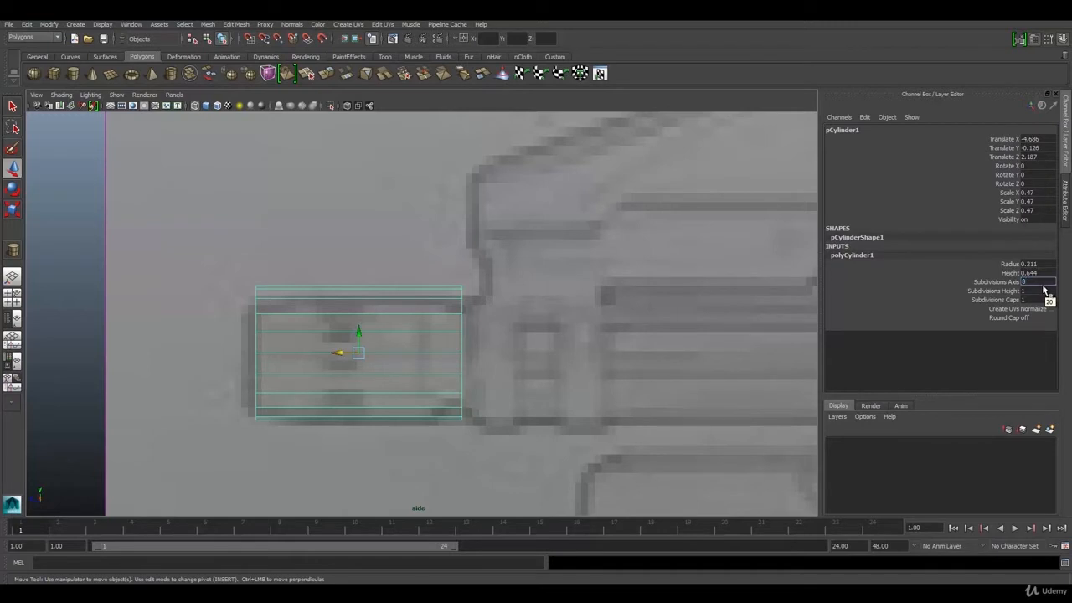
pyautogui.press('Return')
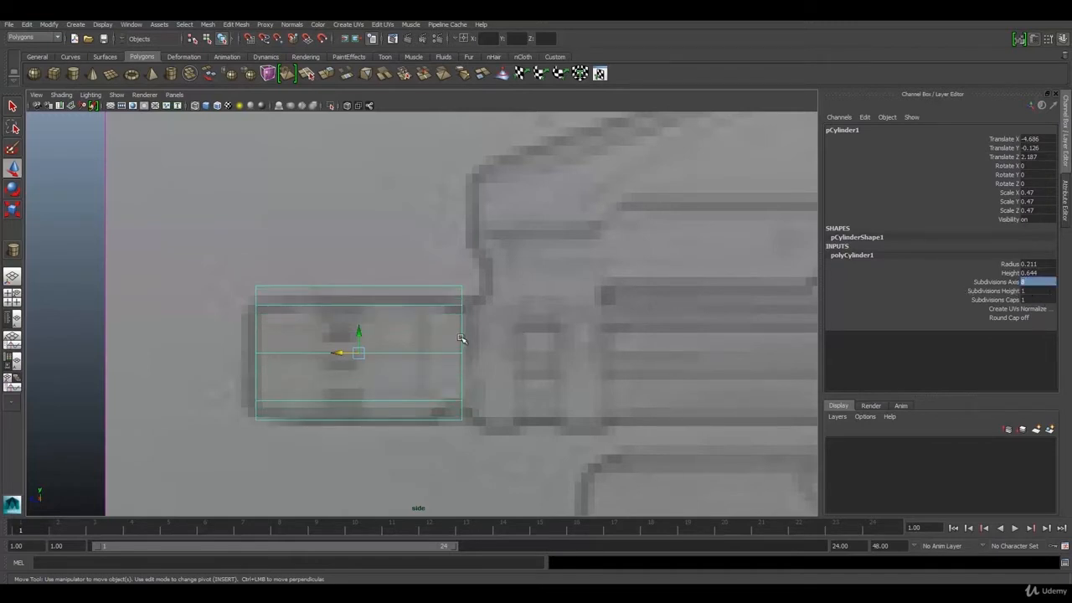
# Set the cylinder's height subdivisions to 5
pyautogui.keyDown('alt'); pyautogui.moveTo(734, 278); pyautogui.dragTo(448, 299, button='right'); pyautogui.keyUp('alt')
pyautogui.scroll(2, 396, 325)
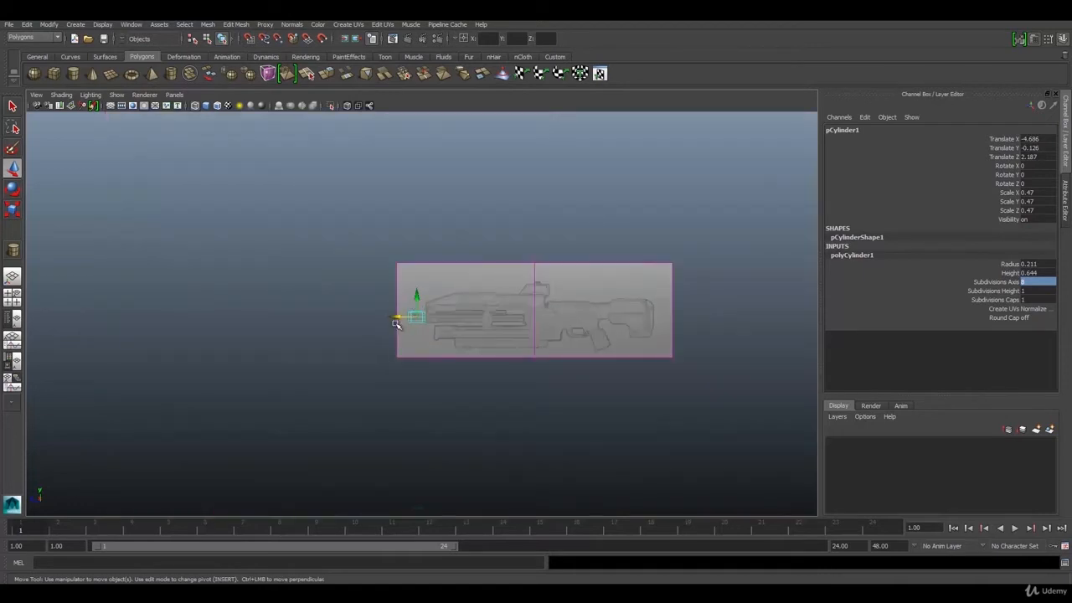
pyautogui.scroll(6, 396, 325)
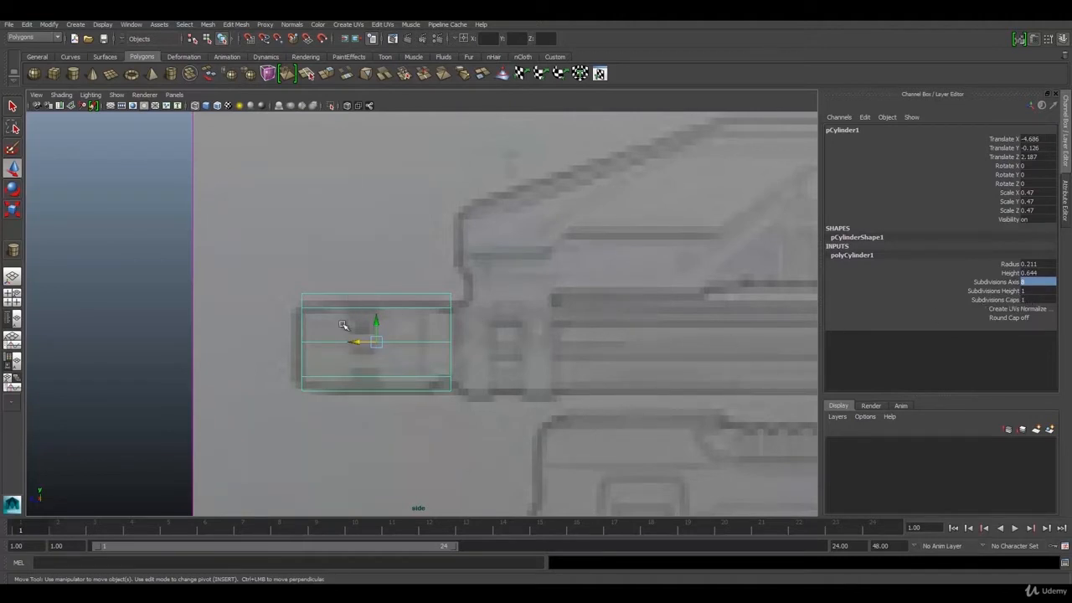
pyautogui.doubleClick(1024, 291)
pyautogui.write('5')
pyautogui.press('Return')
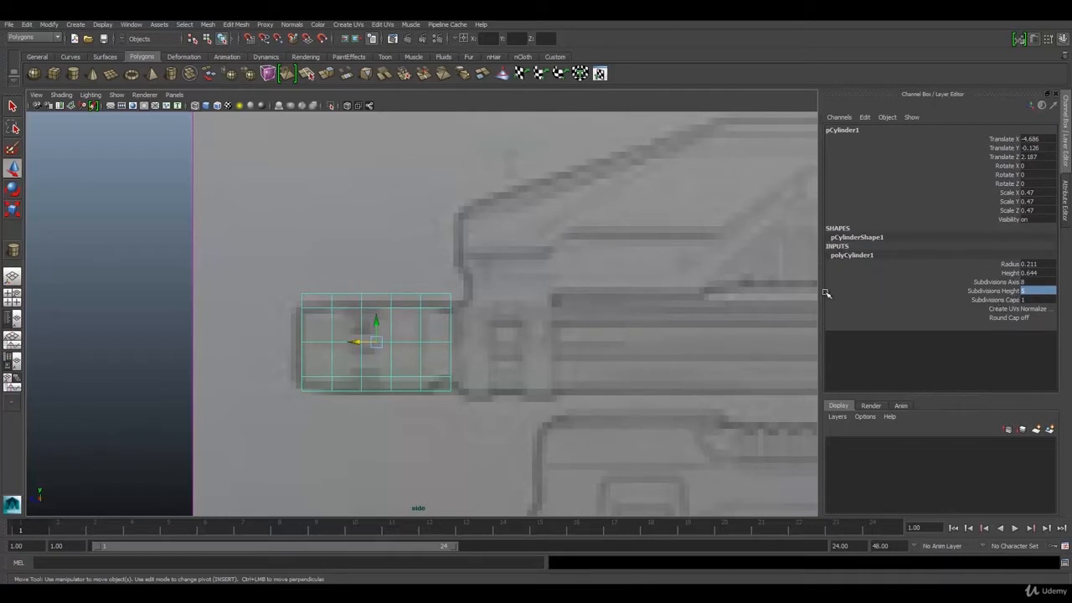
# Set the cylinder's cap subdivisions to 3 while viewing it from the front
pyautogui.press('space')
pyautogui.press('space')
pyautogui.press('space')
pyautogui.press('space')
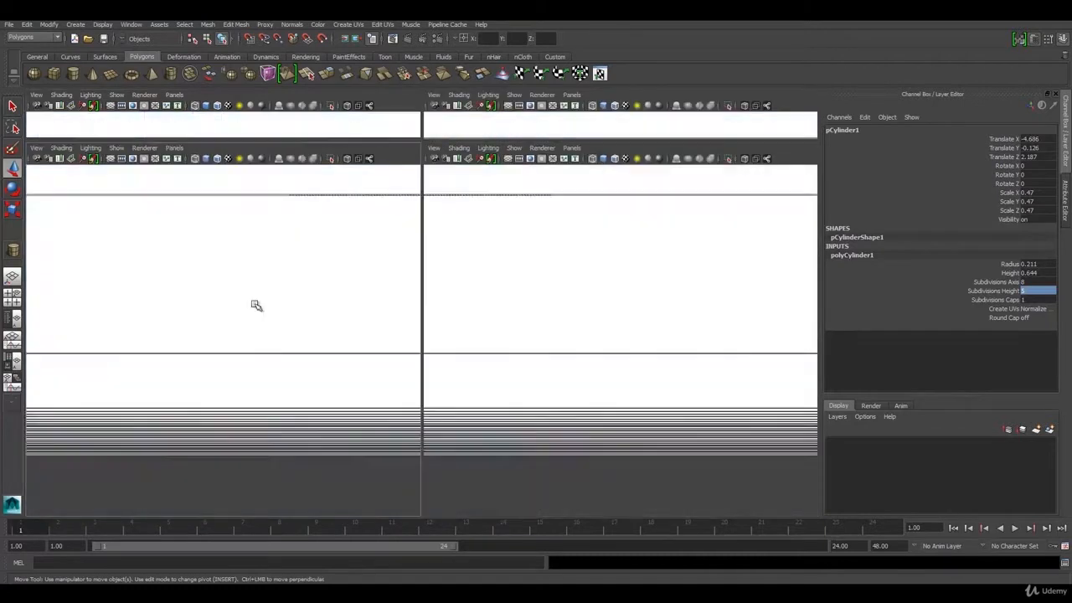
pyautogui.keyDown('alt'); pyautogui.moveTo(255, 305); pyautogui.dragTo(568, 287, button='right'); pyautogui.keyUp('alt')
pyautogui.keyDown('alt'); pyautogui.moveTo(568, 287); pyautogui.dragTo(521, 408, button='middle'); pyautogui.keyUp('alt')
pyautogui.click(711, 271)
pyautogui.scroll(2, 413, 293)
pyautogui.click(414, 292)
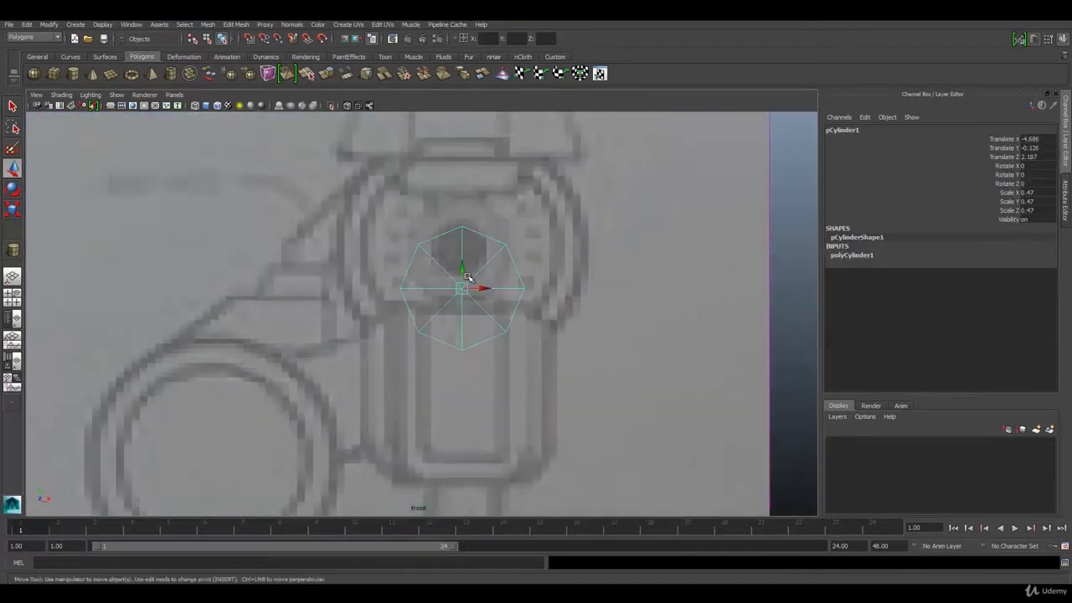
pyautogui.click(850, 255)
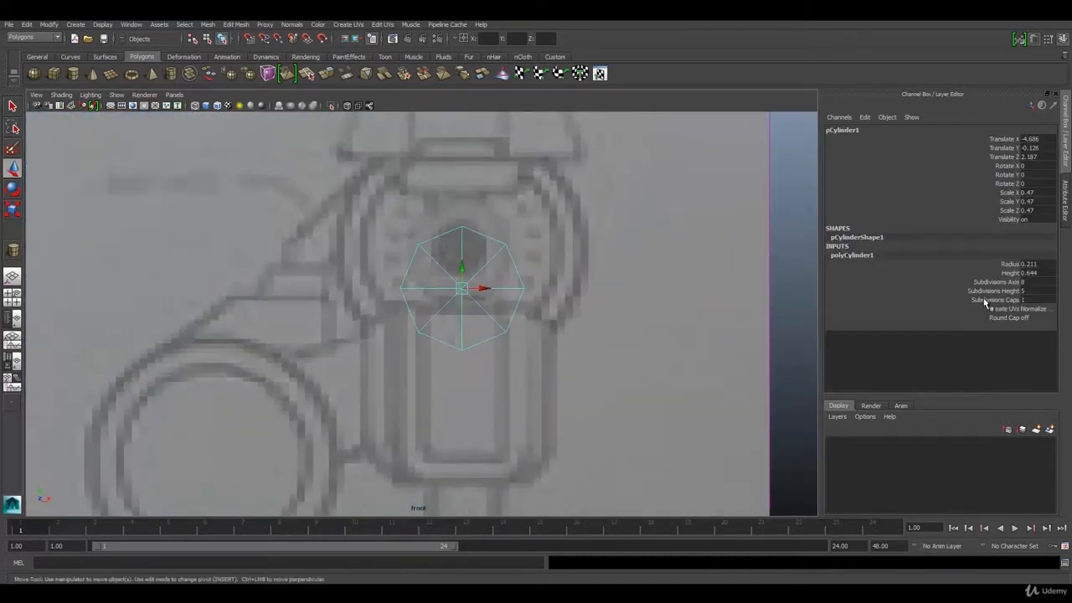
pyautogui.doubleClick(1032, 300)
pyautogui.press('Return')
# Raise the cylinder to about Y -0.058 to centre it on the barrel in the front view, and deselect it
pyautogui.press('space')
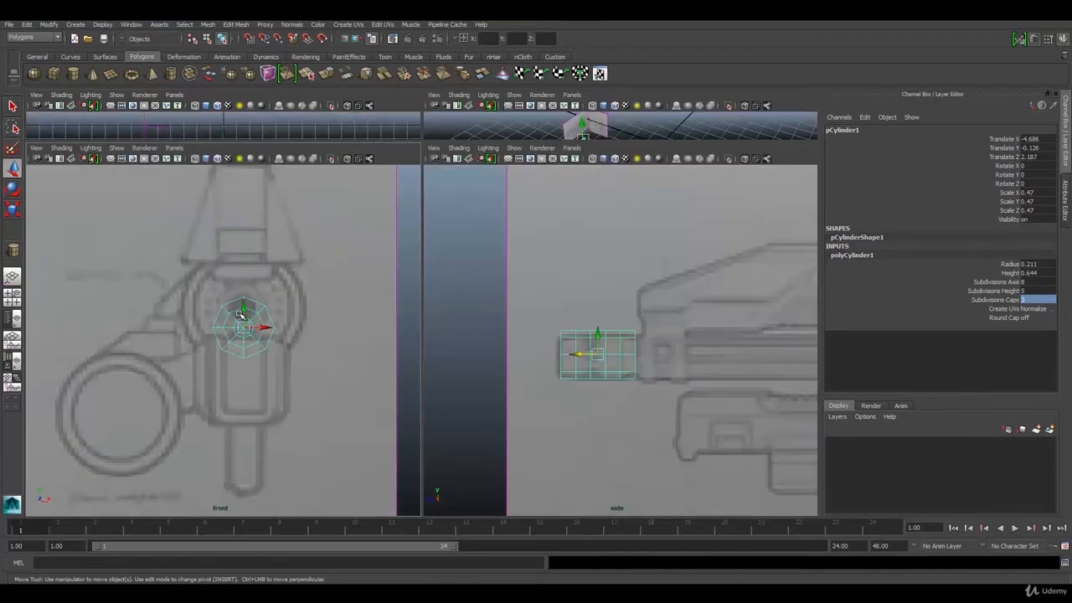
pyautogui.moveTo(241, 313)
pyautogui.mouseDown()
pyautogui.moveTo(243, 291)
pyautogui.moveTo(242, 304)
pyautogui.mouseUp()
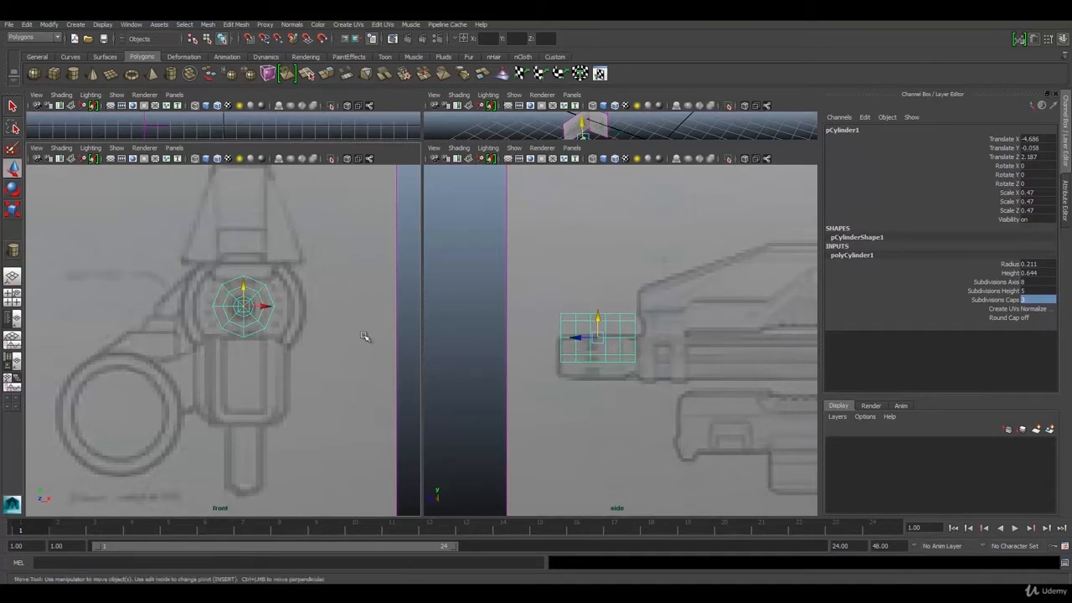
pyautogui.click(618, 388)
# Raise the side-view reference image plane to about Y 0.073 so its muzzle lines up with the cylinder
pyautogui.scroll(-5, 670, 354)
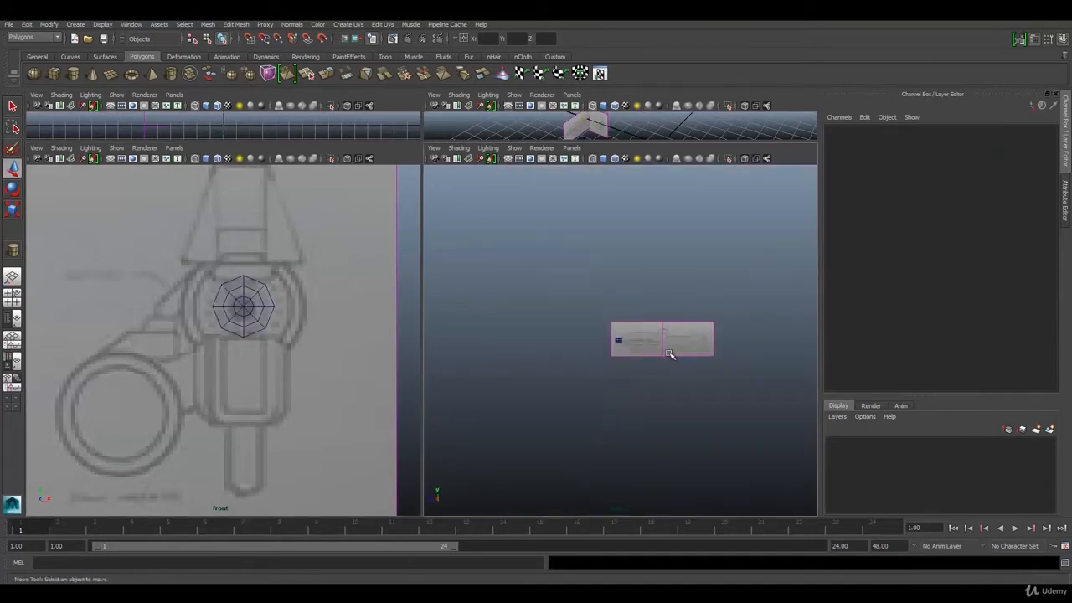
pyautogui.scroll(3, 671, 353)
pyautogui.moveTo(667, 218); pyautogui.dragTo(705, 283)
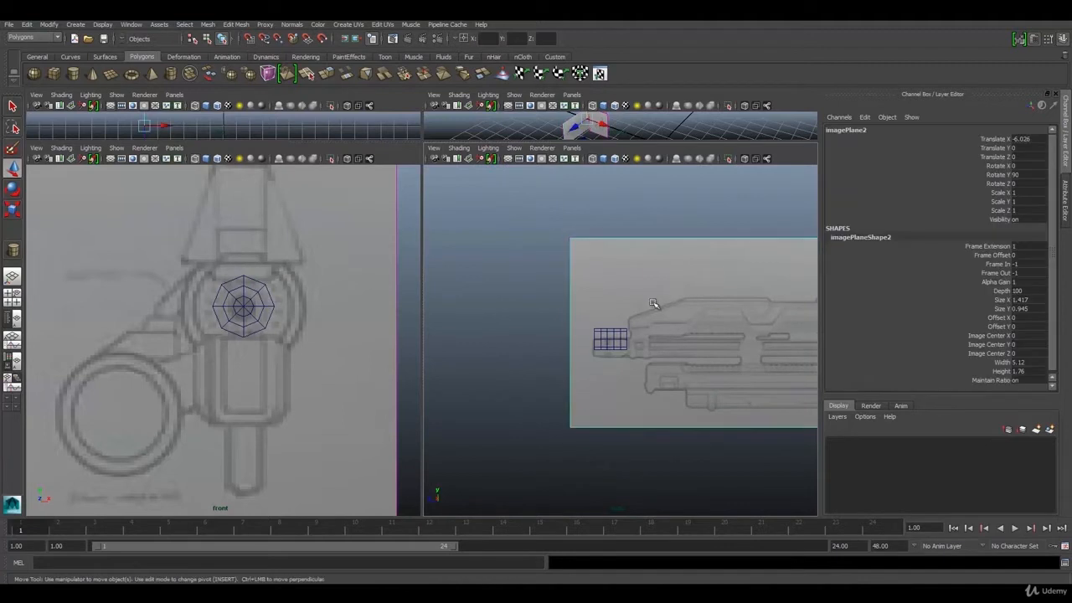
pyautogui.keyDown('alt'); pyautogui.moveTo(654, 303); pyautogui.dragTo(711, 315, button='middle'); pyautogui.keyUp('alt')
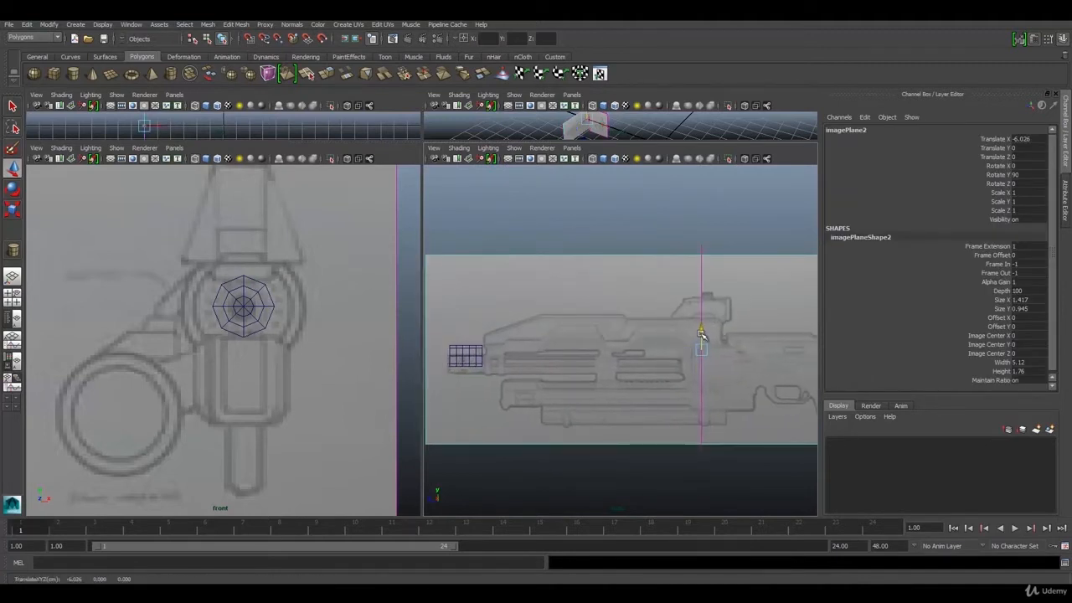
pyautogui.moveTo(701, 335); pyautogui.dragTo(703, 325)
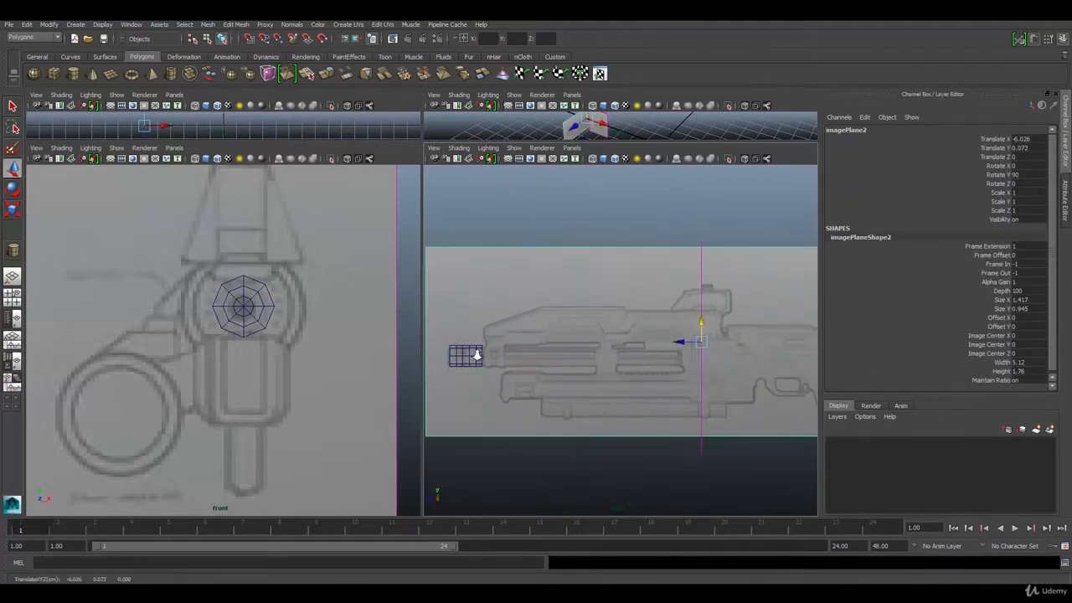
# Check the cylinder's alignment with the barrel in the side and front views, selecting the cylinder for the front-view check
pyautogui.scroll(5, 477, 355)
pyautogui.keyDown('alt'); pyautogui.moveTo(481, 361); pyautogui.dragTo(688, 354, button='middle'); pyautogui.keyUp('alt')
pyautogui.scroll(4, 257, 291)
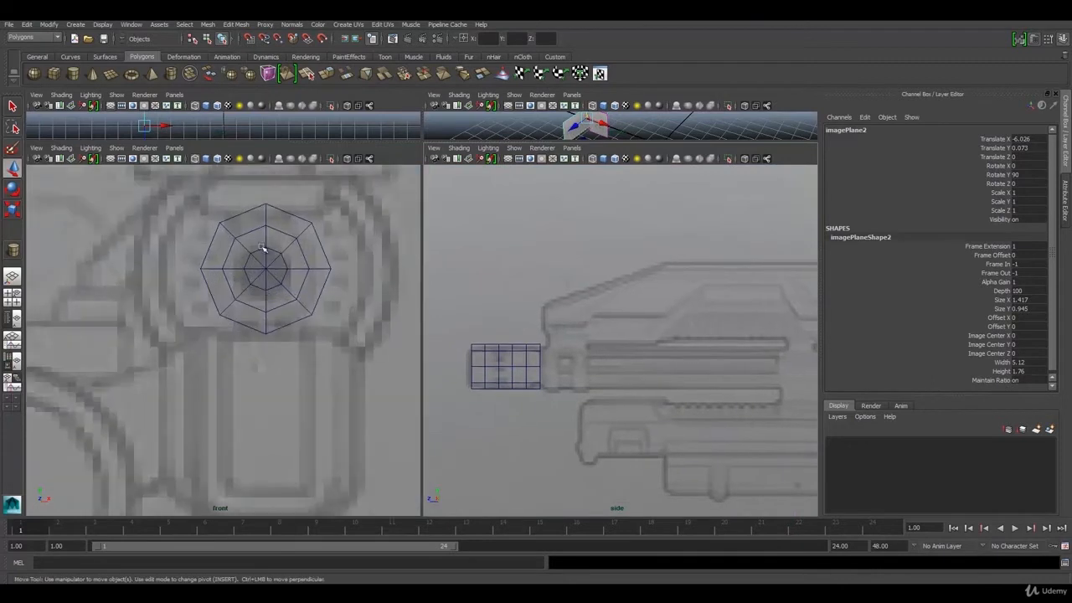
pyautogui.scroll(-10, 262, 249)
pyautogui.scroll(8, 220, 331)
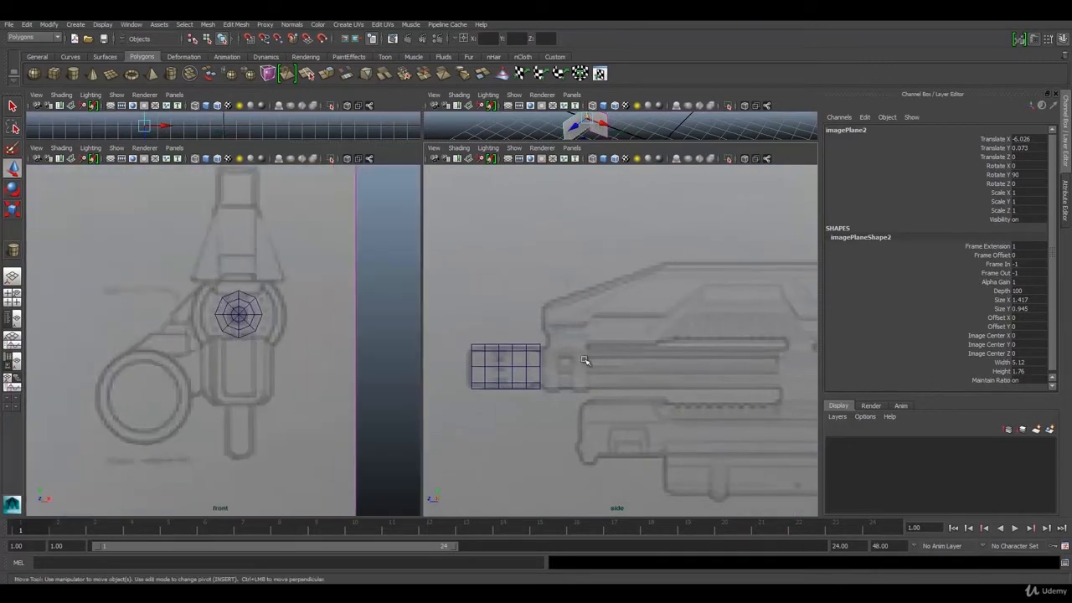
pyautogui.click(584, 360)
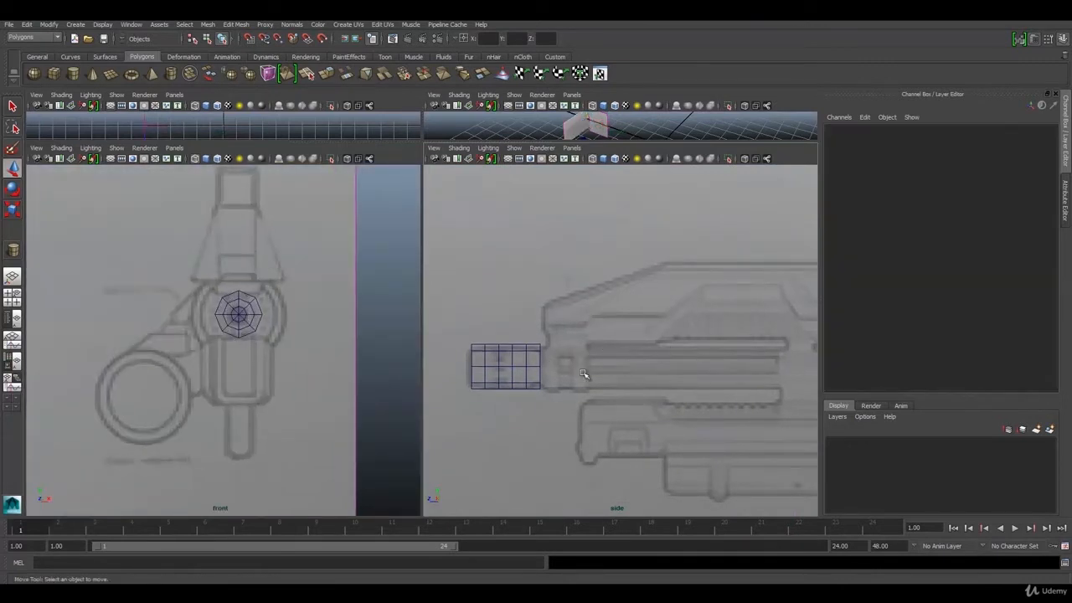
pyautogui.scroll(-5, 620, 356)
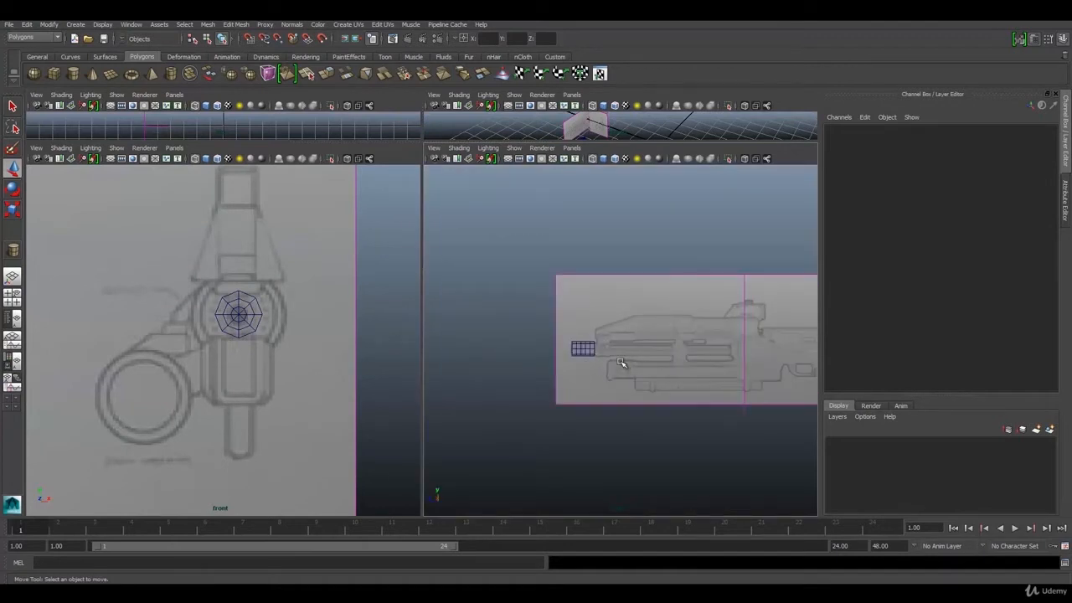
pyautogui.scroll(2, 222, 324)
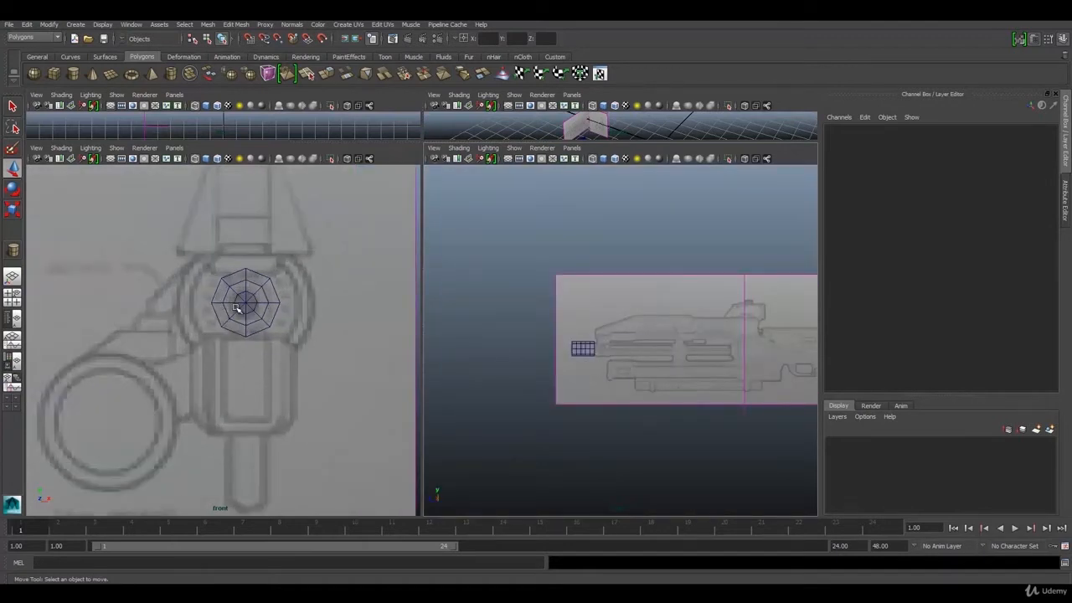
pyautogui.click(241, 307)
pyautogui.scroll(3, 251, 319)
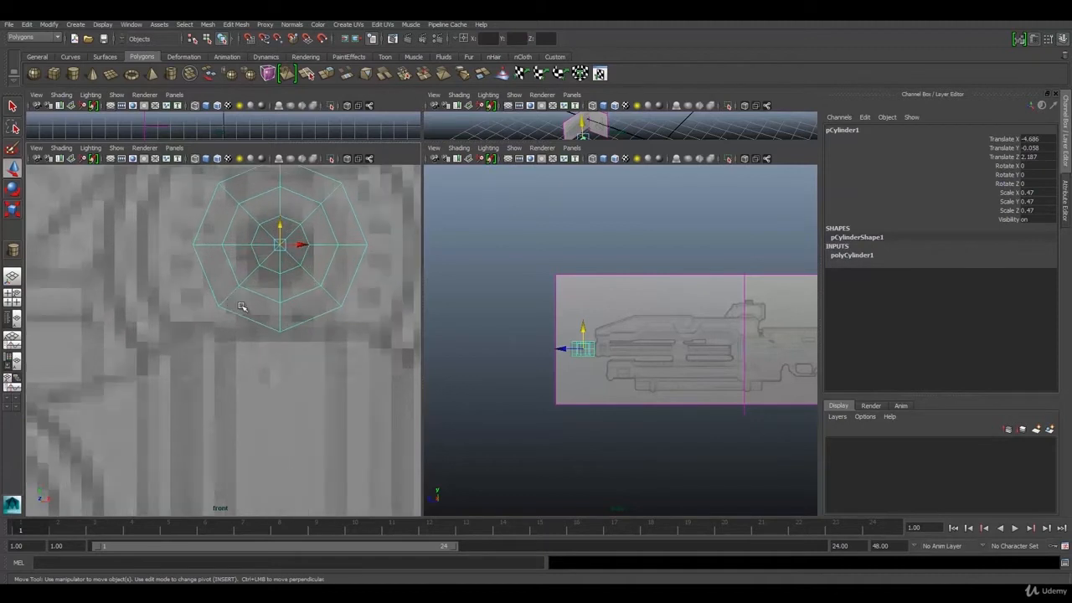
pyautogui.scroll(-8, 243, 323)
pyautogui.scroll(5, 227, 330)
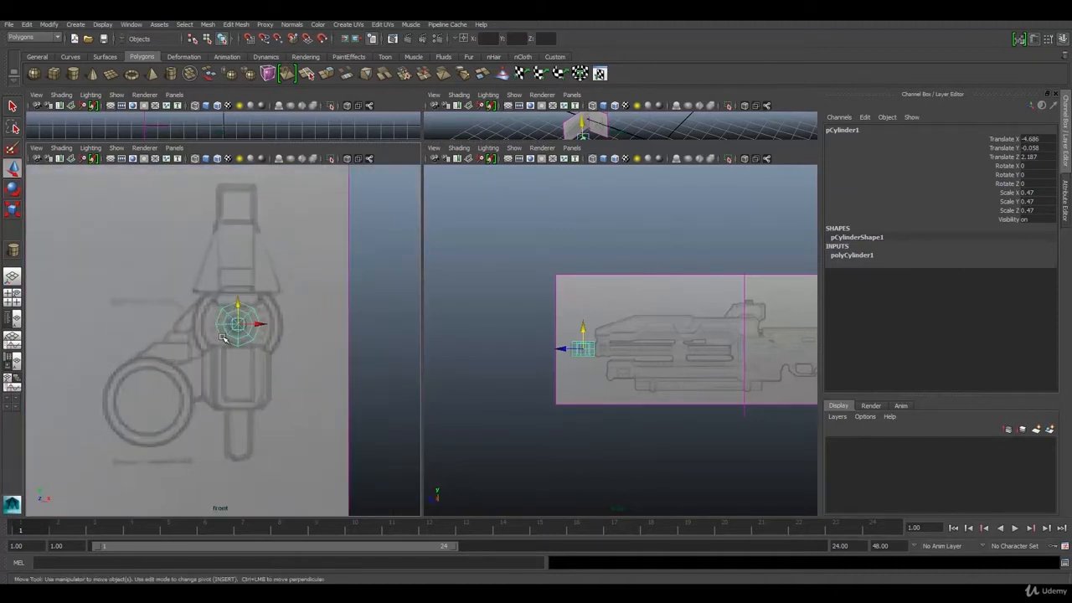
# Scale the cylinder uniformly to about 0.899 to match the barrel's outer outline in the front view, and deselect it
pyautogui.press('r')
pyautogui.moveTo(239, 324); pyautogui.dragTo(283, 328)
pyautogui.scroll(3, 616, 359)
pyautogui.click(677, 271)
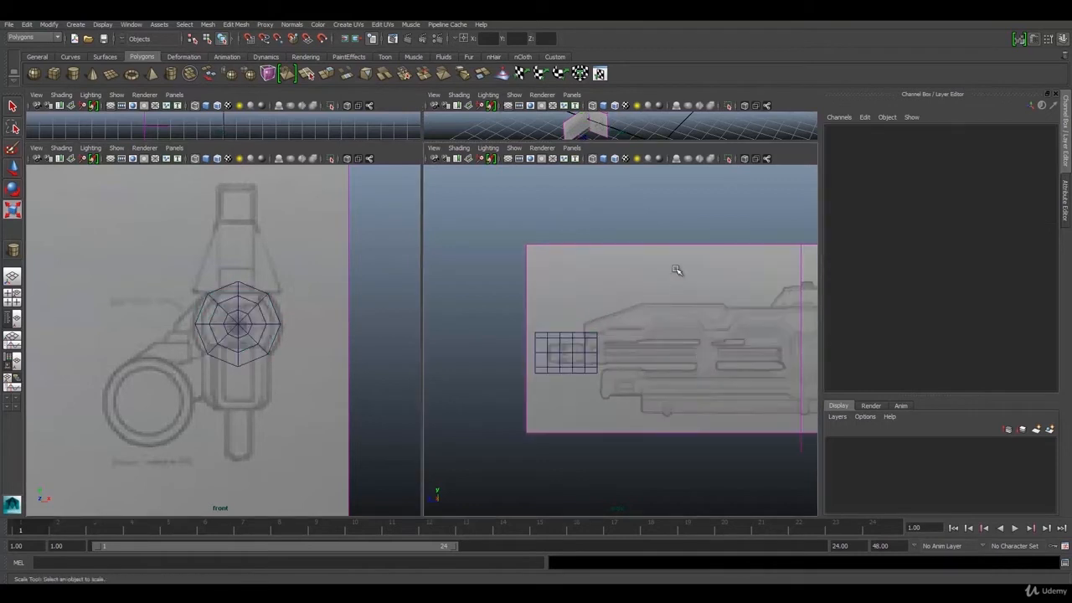
# Move the side-view reference image plane to about Y 0.12, Z -1.057 so its muzzle sits behind the cylinder
pyautogui.moveTo(678, 215); pyautogui.dragTo(736, 318)
pyautogui.moveTo(802, 341); pyautogui.dragTo(880, 324)
pyautogui.press('w')
pyautogui.scroll(-2, 712, 330)
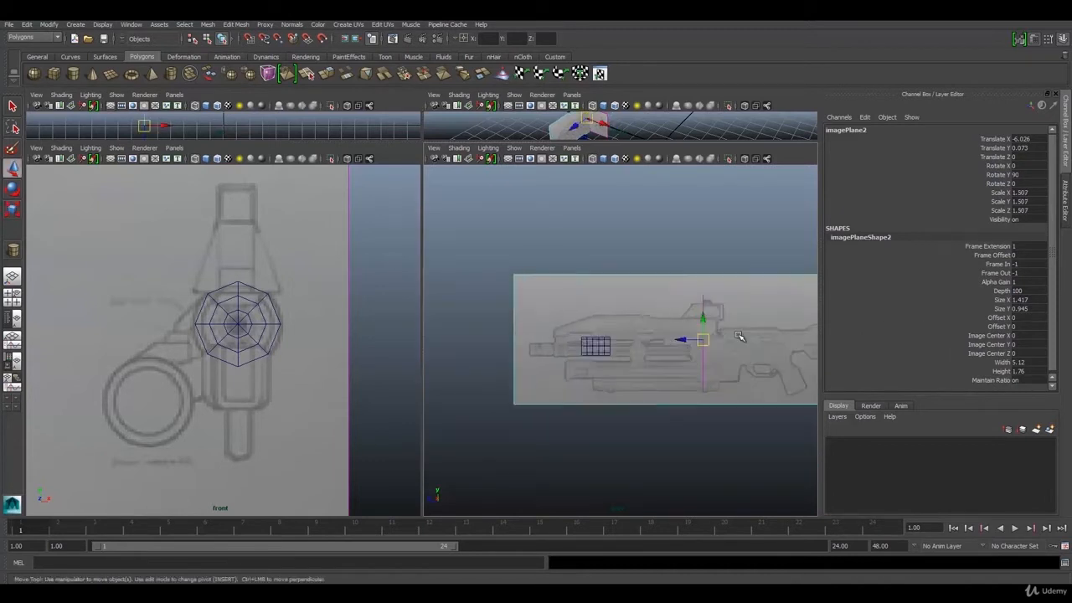
pyautogui.moveTo(737, 335); pyautogui.dragTo(778, 317)
pyautogui.scroll(2, 766, 325)
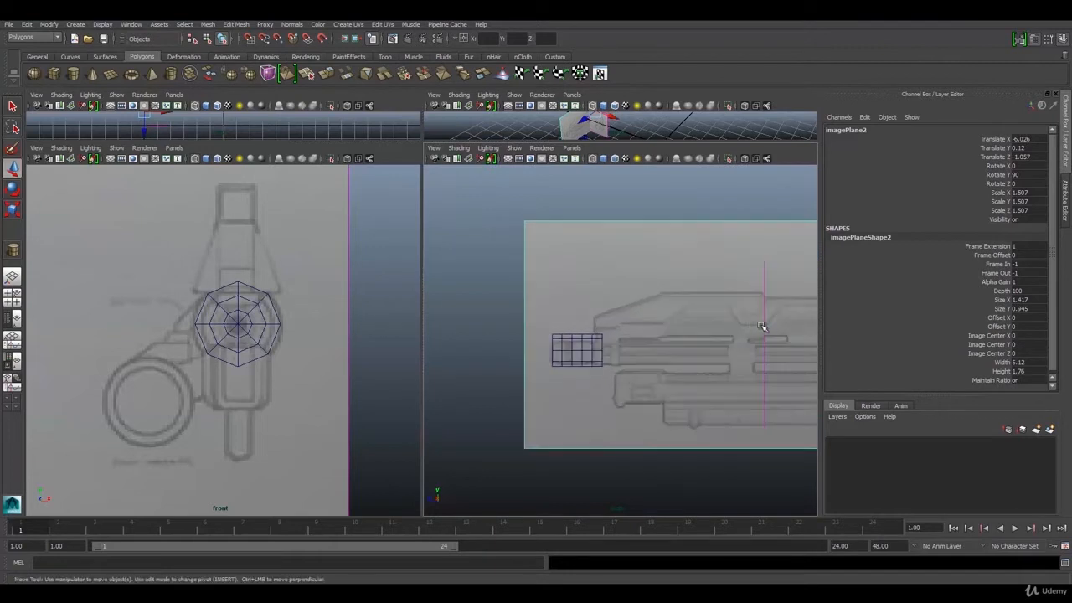
# Scale the side-view reference image plane to about 1.686 and move it to about Y 0.168, Z -1.478 to realign the muzzle
pyautogui.press('e')
pyautogui.scroll(2, 712, 339)
pyautogui.press('space')
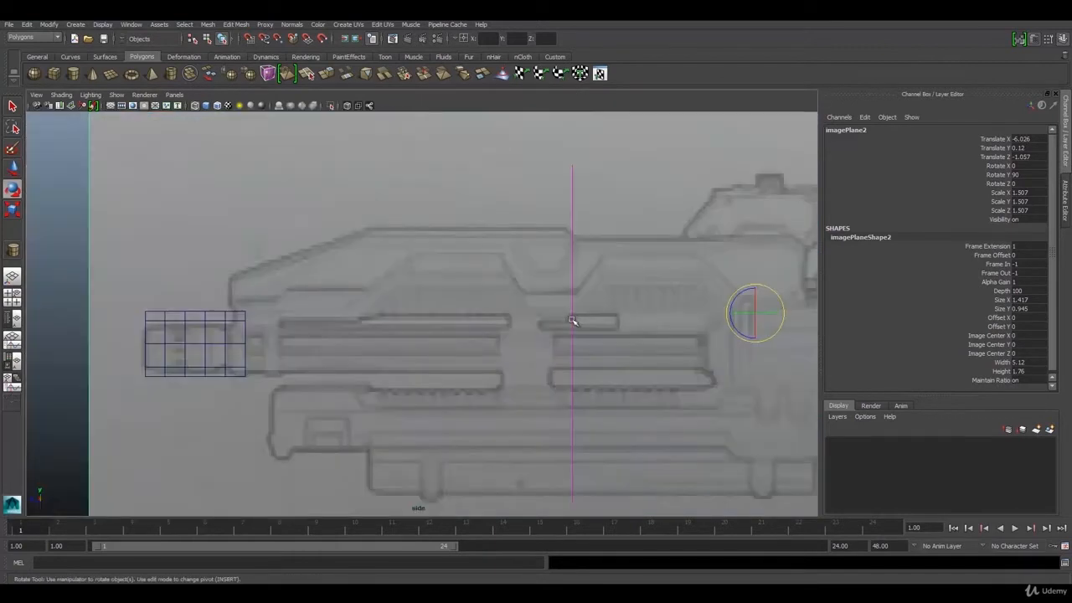
pyautogui.press('r')
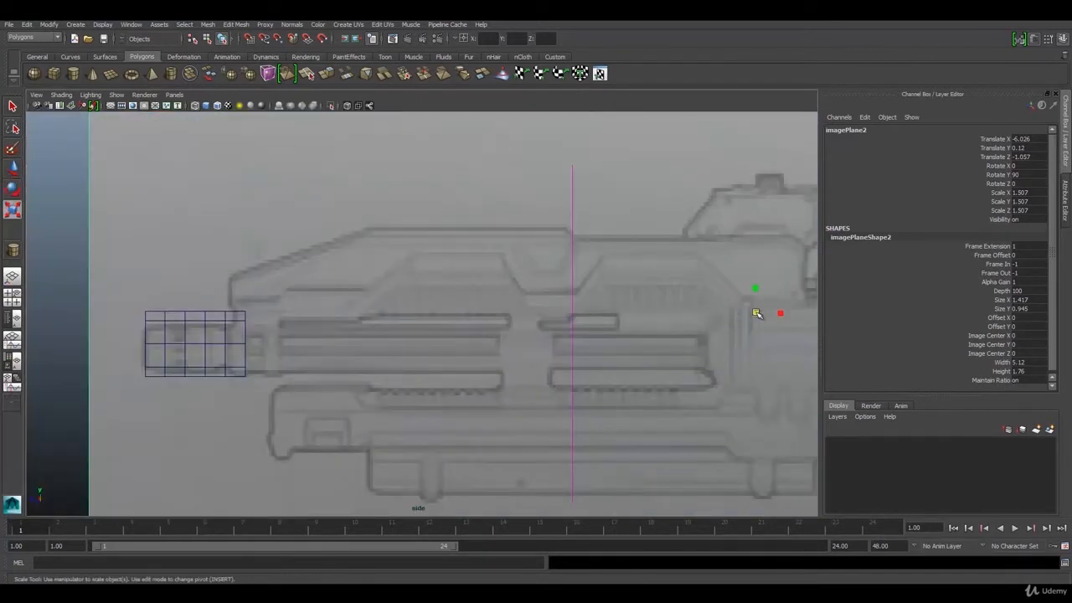
pyautogui.moveTo(756, 314); pyautogui.dragTo(842, 324)
pyautogui.press('w')
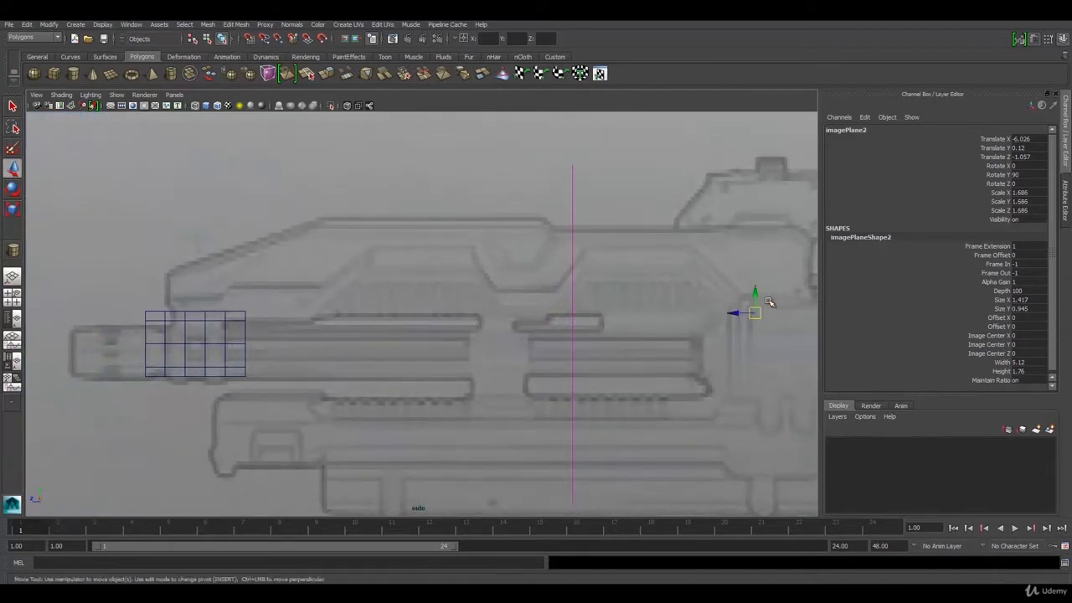
pyautogui.moveTo(754, 295); pyautogui.dragTo(807, 304)
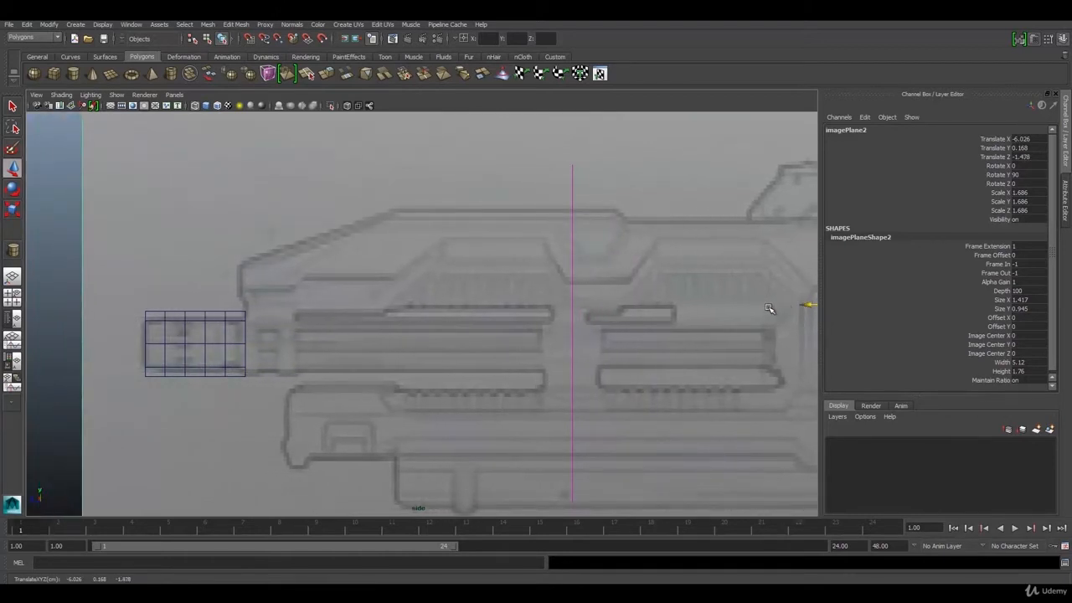
# Enlarge the side-view reference image plane to about 1.811 and move it to about Y 0.188, Z -1.746
pyautogui.keyDown('alt'); pyautogui.moveTo(757, 309); pyautogui.dragTo(688, 307, button='middle'); pyautogui.keyUp('alt')
pyautogui.press('r')
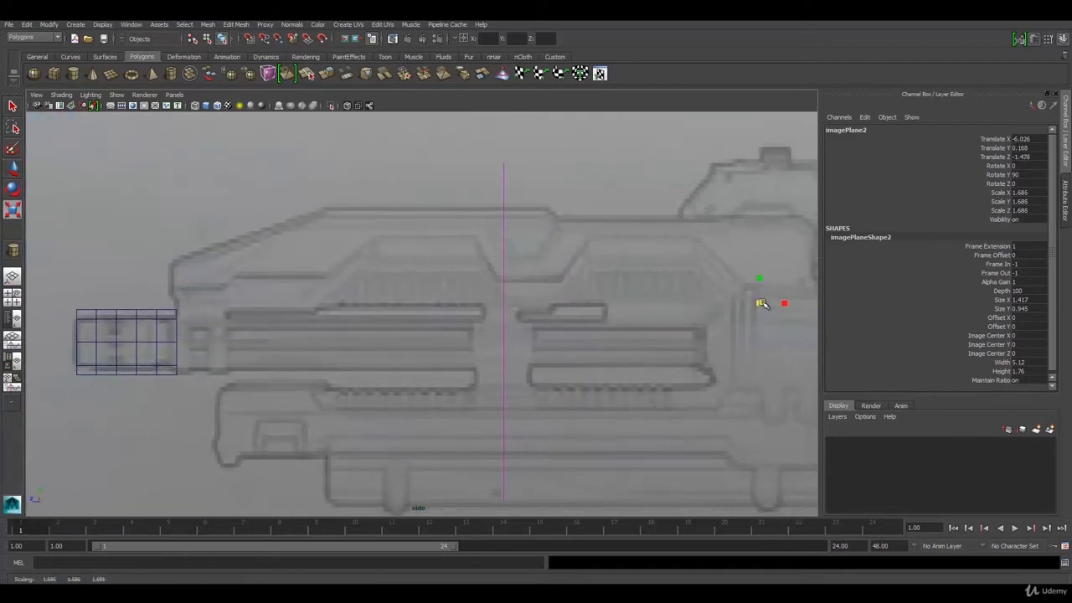
pyautogui.moveTo(760, 302); pyautogui.dragTo(809, 293)
pyautogui.press('w')
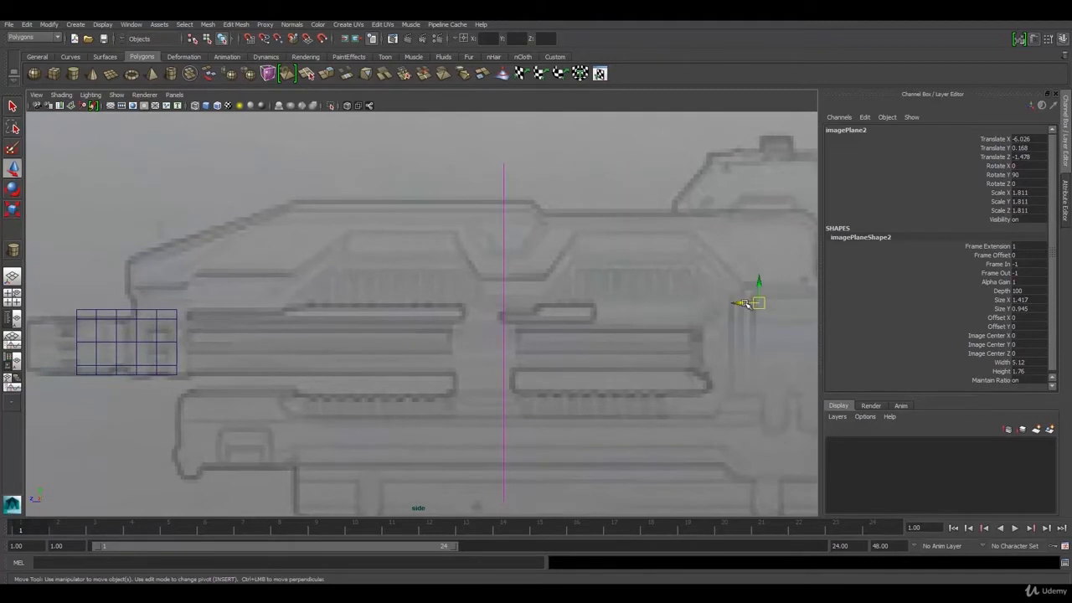
pyautogui.moveTo(745, 305); pyautogui.dragTo(796, 292)
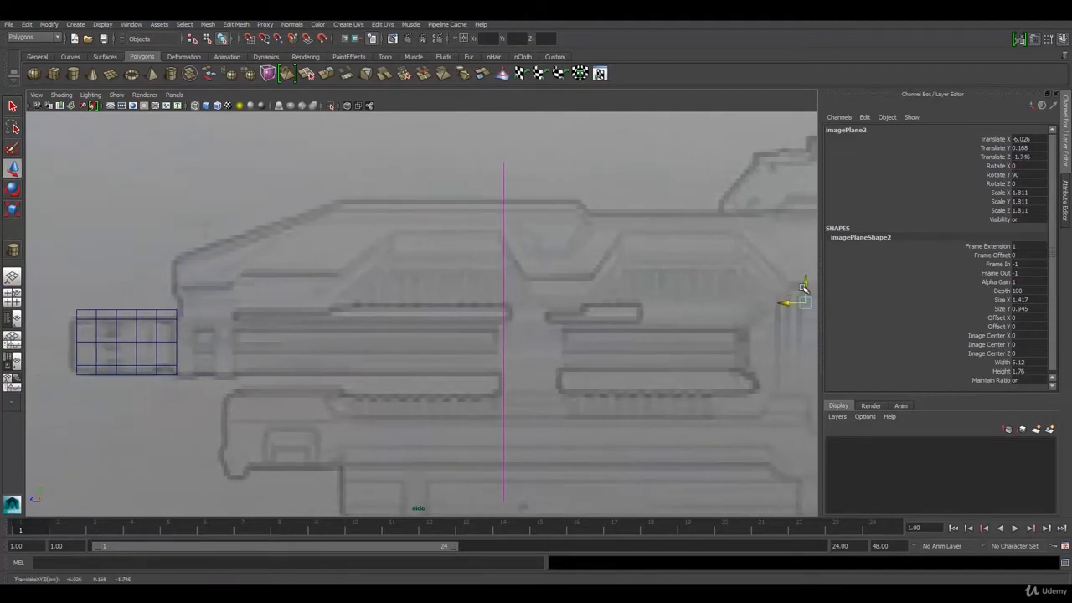
# Scale the side-view reference image plane to about 1.845 and shift it to about Z -1.874 so the muzzle fits the cylinder
pyautogui.press('r')
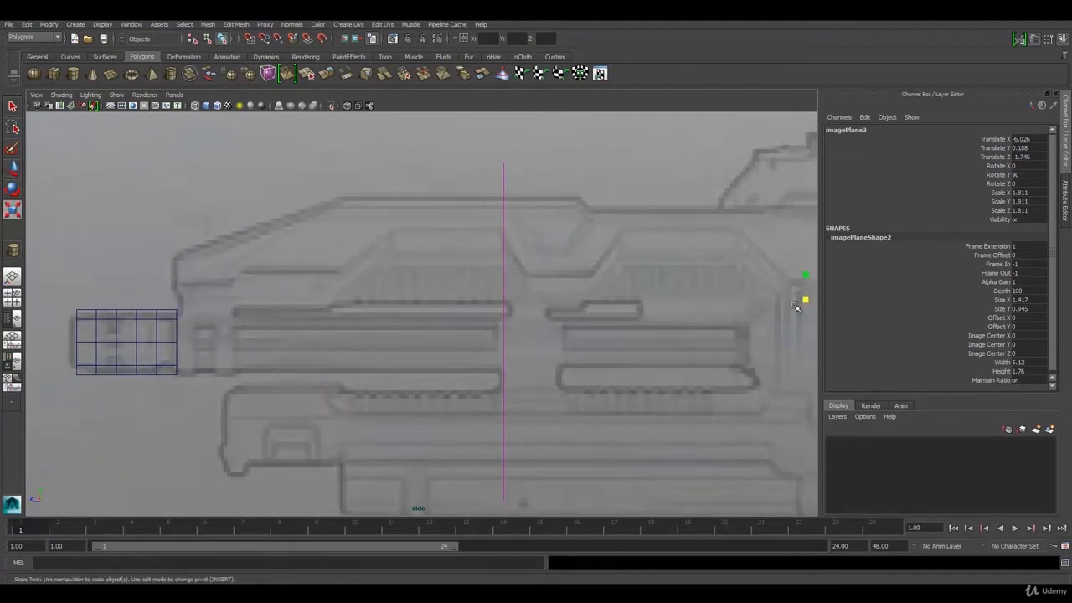
pyautogui.moveTo(805, 299); pyautogui.dragTo(822, 300)
pyautogui.press('w')
pyautogui.scroll(-7, 715, 300)
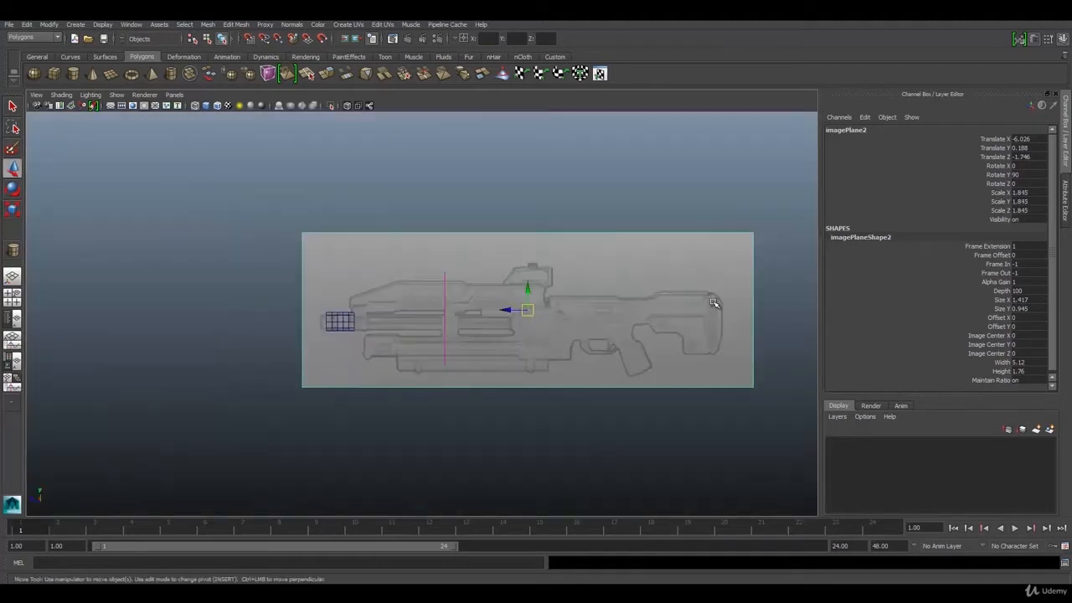
pyautogui.scroll(1, 554, 303)
pyautogui.moveTo(535, 309); pyautogui.dragTo(542, 310)
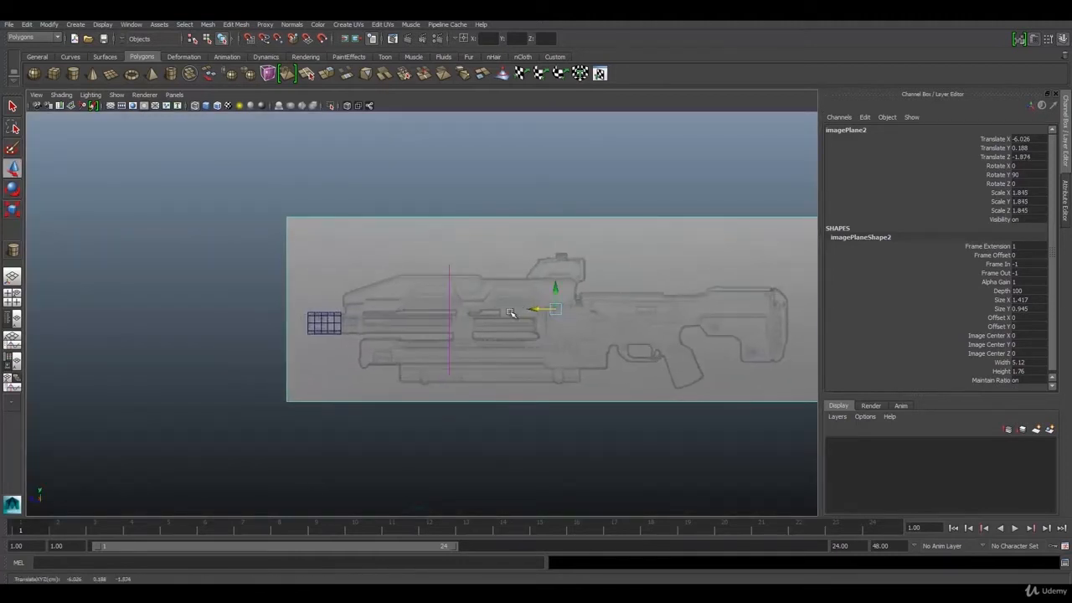
# Select the front-view reference image plane and nudge it to about X -5.006 to centre its barrel on the cylinder
pyautogui.press('space')
pyautogui.scroll(2, 265, 315)
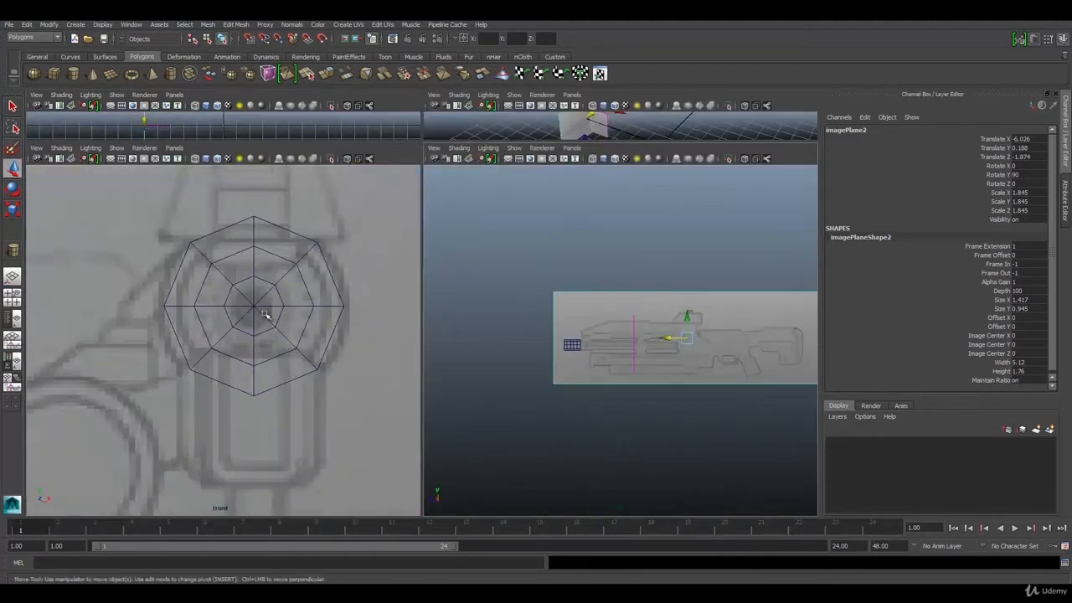
pyautogui.scroll(1, 196, 335)
pyautogui.scroll(-8, 148, 373)
pyautogui.click(205, 360)
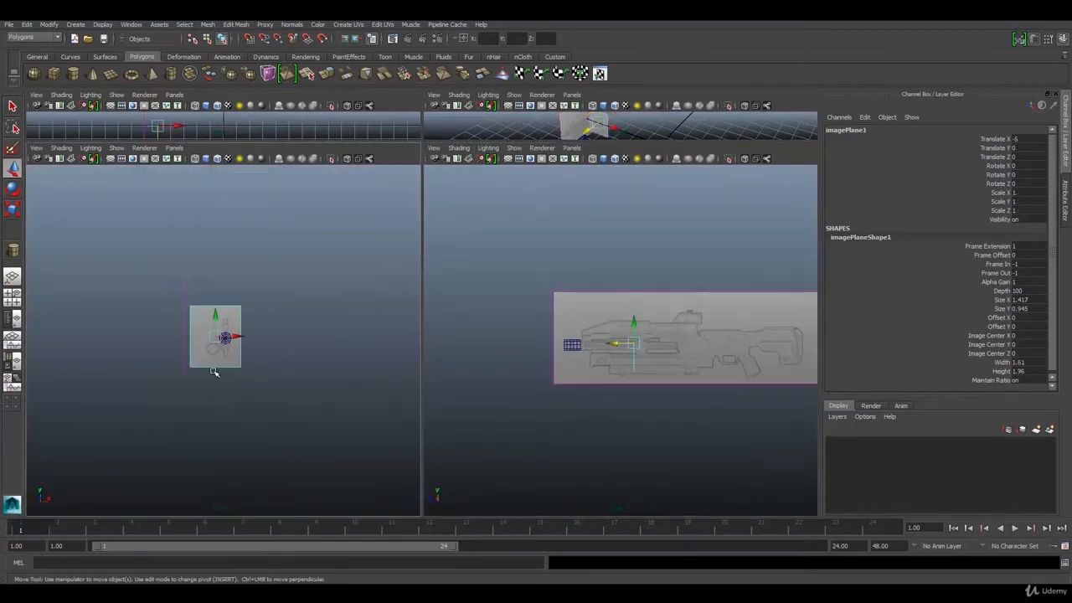
pyautogui.scroll(8, 195, 319)
pyautogui.moveTo(193, 315); pyautogui.dragTo(191, 315)
# Nudge the cylinder to about X -4.689 in the front view, check its fit on the side-view muzzle, and deselect it
pyautogui.scroll(3, 580, 352)
pyautogui.scroll(4, 581, 352)
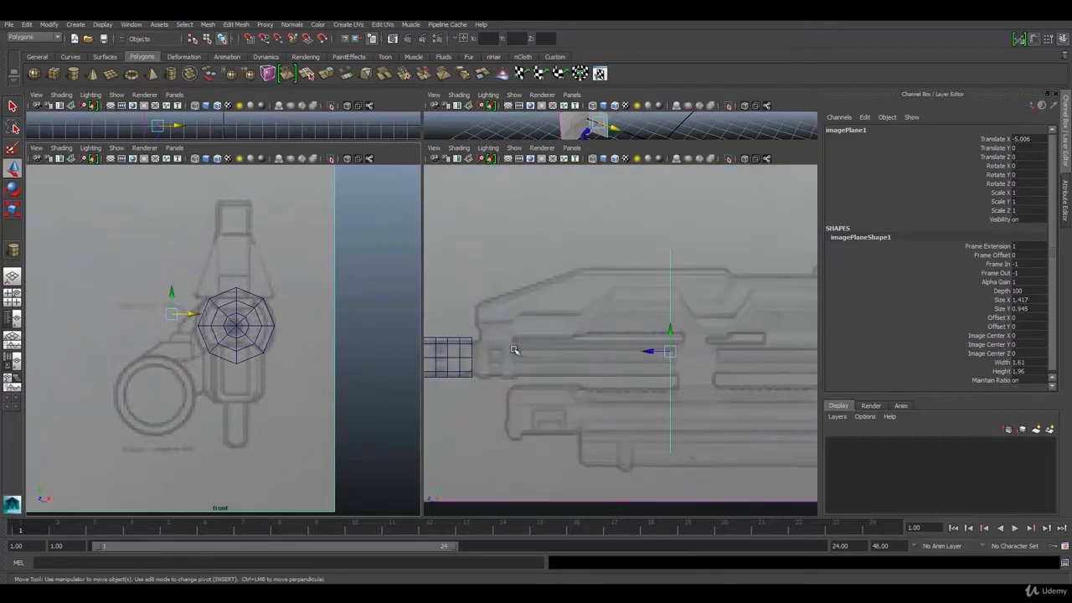
pyautogui.scroll(5, 259, 308)
pyautogui.scroll(3, 256, 299)
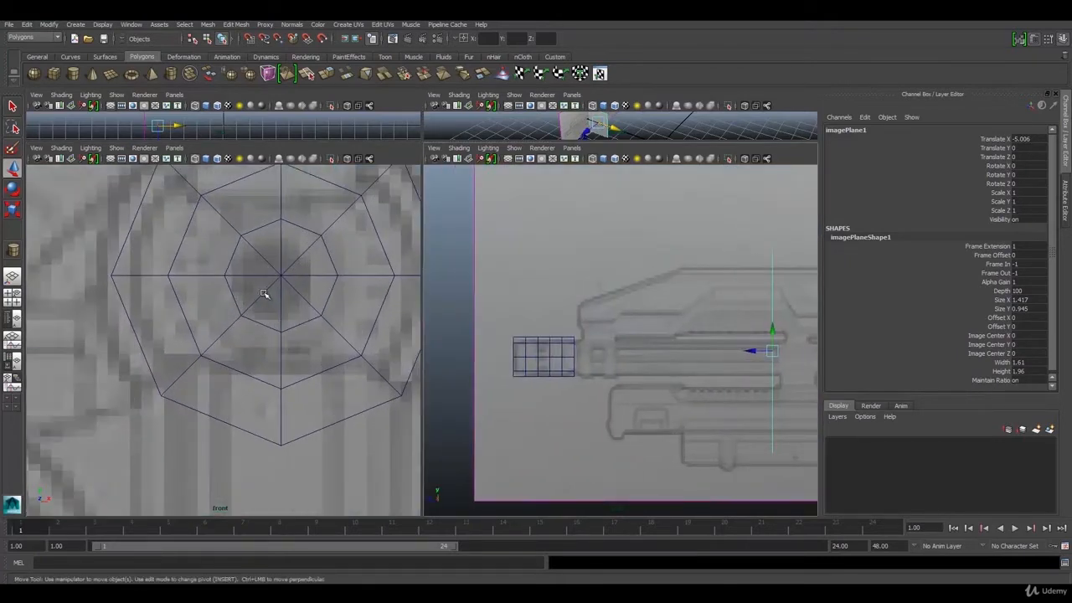
pyautogui.click(275, 278)
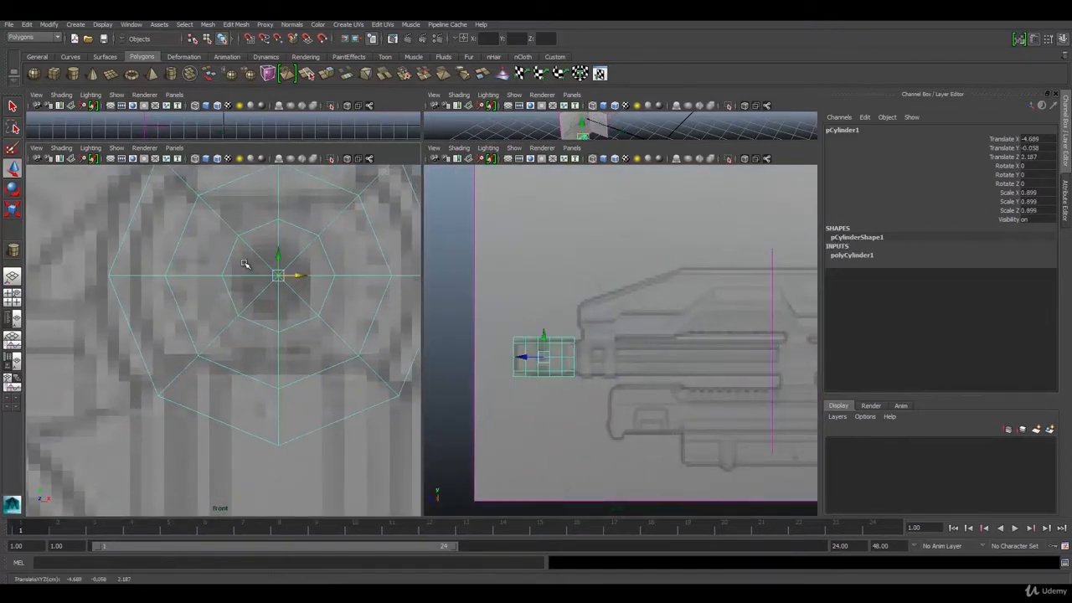
pyautogui.press('f')
pyautogui.scroll(5, 247, 317)
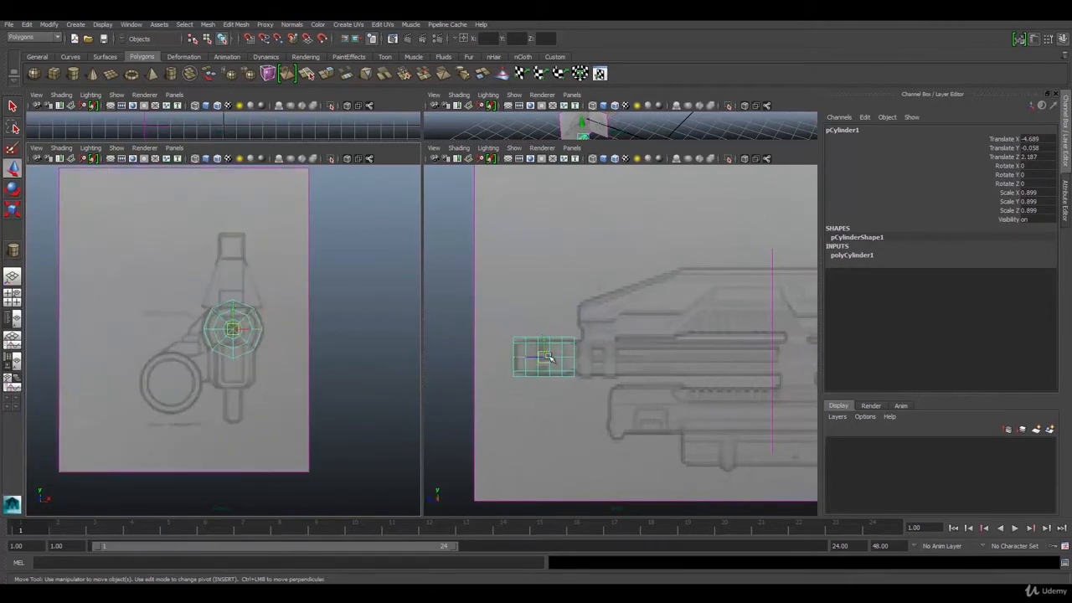
pyautogui.scroll(3, 546, 361)
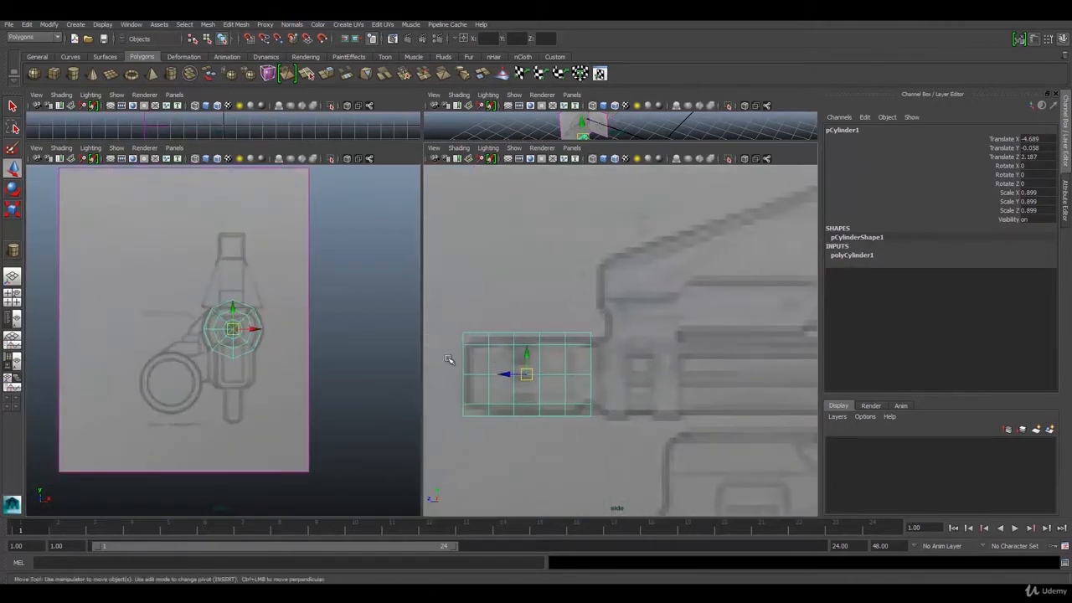
pyautogui.click(457, 288)
# Select the cylinder in the enlarged side view and switch it to vertex editing
pyautogui.press('space')
pyautogui.scroll(-7, 318, 333)
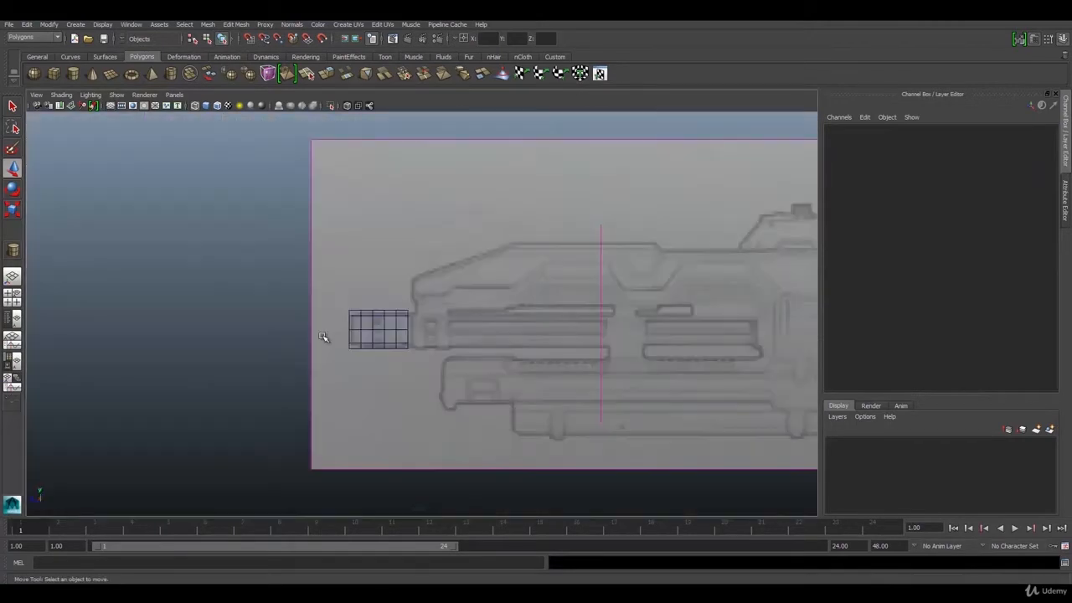
pyautogui.scroll(1, 373, 322)
pyautogui.click(361, 317)
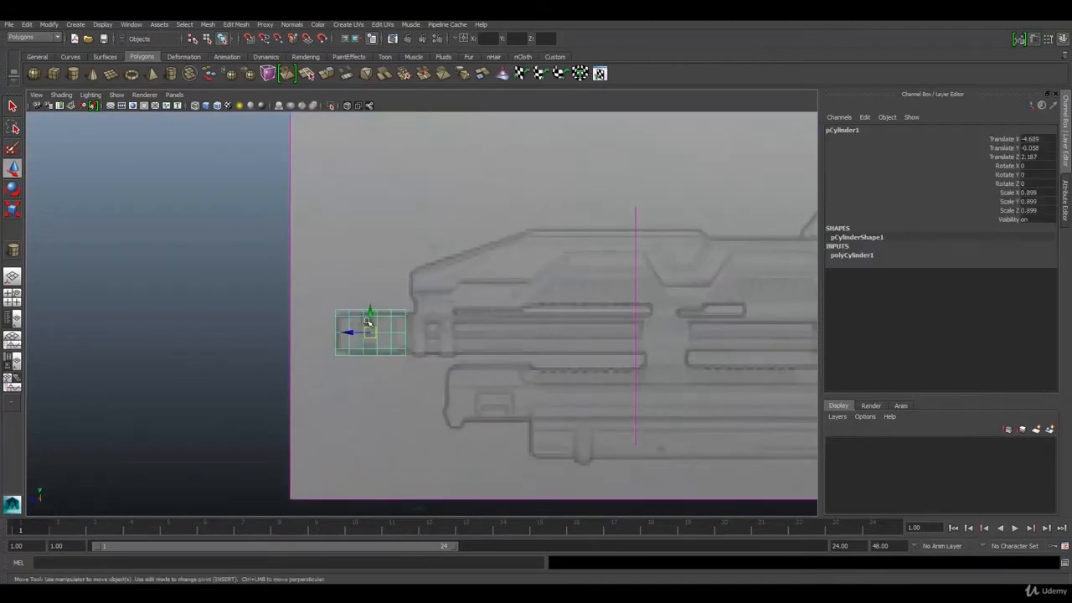
pyautogui.scroll(2, 358, 325)
pyautogui.rightClick(359, 325)
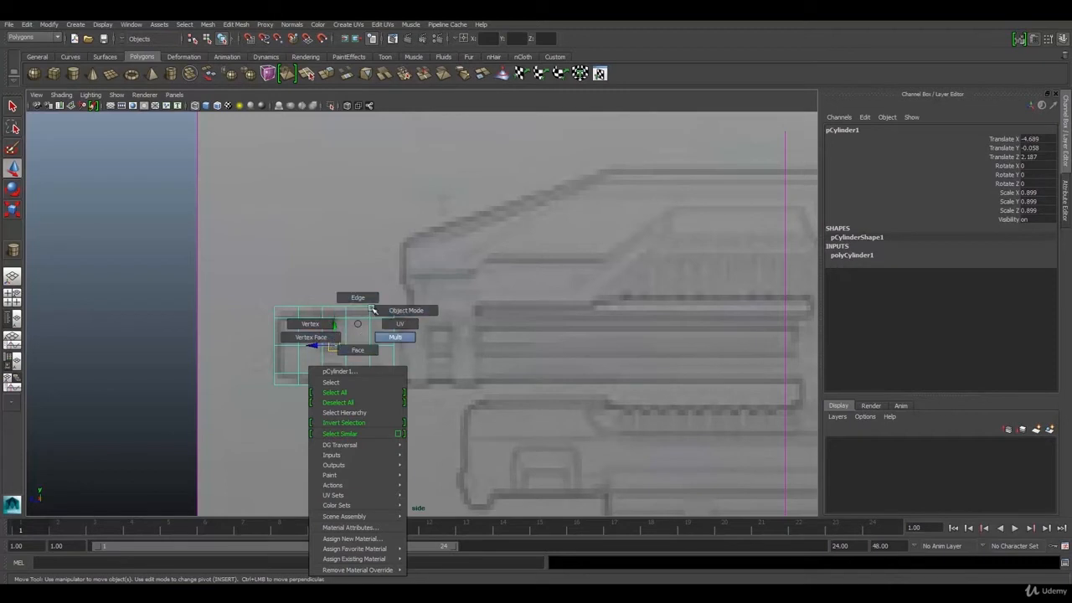
pyautogui.moveTo(311, 321); pyautogui.dragTo(368, 298, button='right')
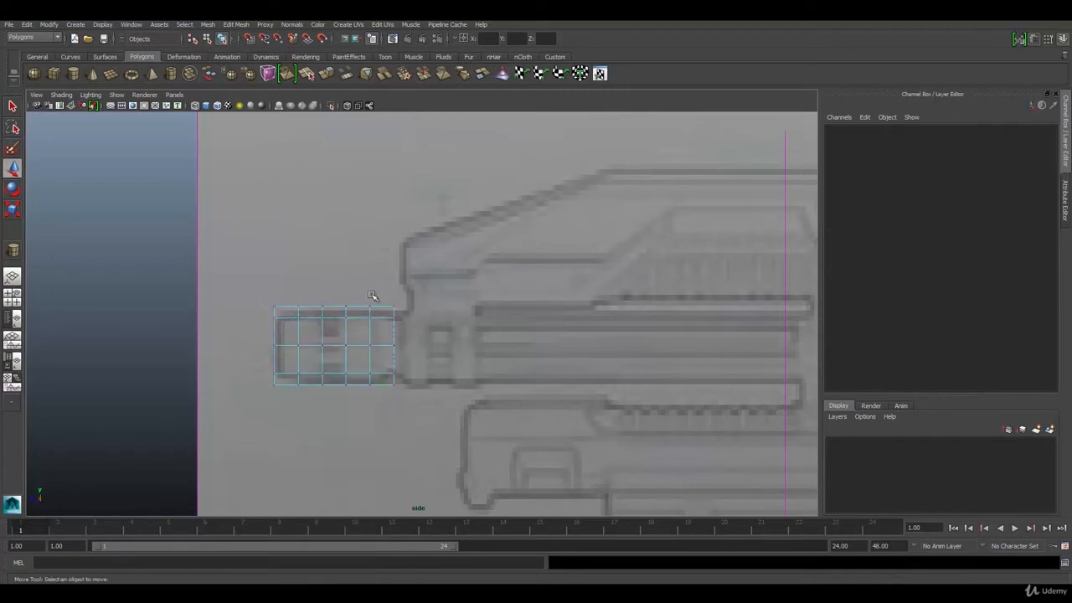
# Move the cylinder's rear end vertices back along Z to stretch the barrel past the rear of the handguard slots
pyautogui.moveTo(431, 449); pyautogui.dragTo(437, 475)
pyautogui.scroll(-6, 421, 378)
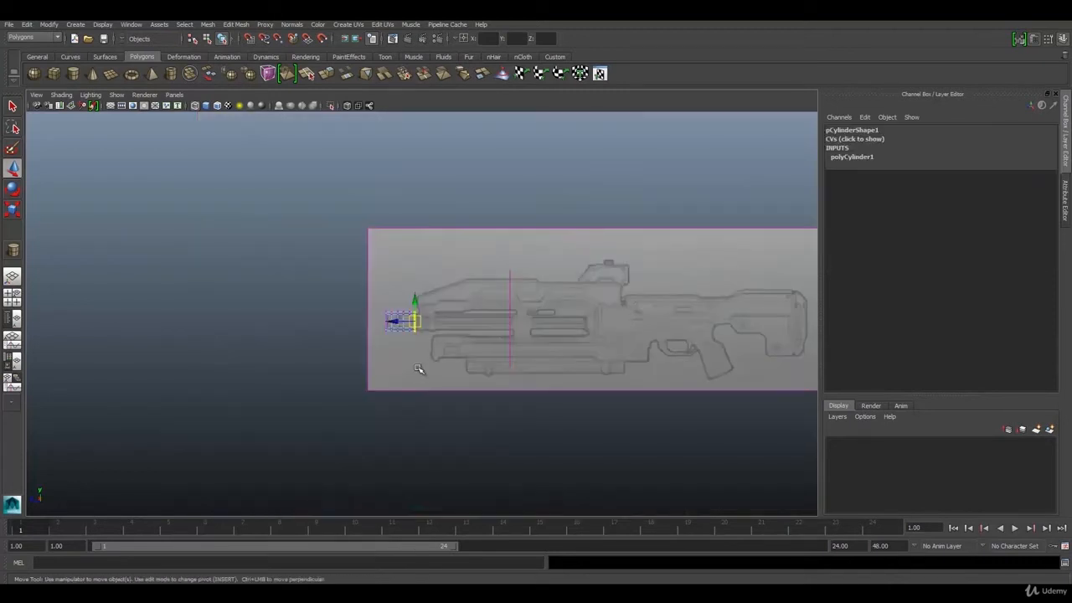
pyautogui.scroll(1, 422, 371)
pyautogui.keyDown('alt'); pyautogui.moveTo(449, 370); pyautogui.dragTo(310, 373, button='middle'); pyautogui.keyUp('alt')
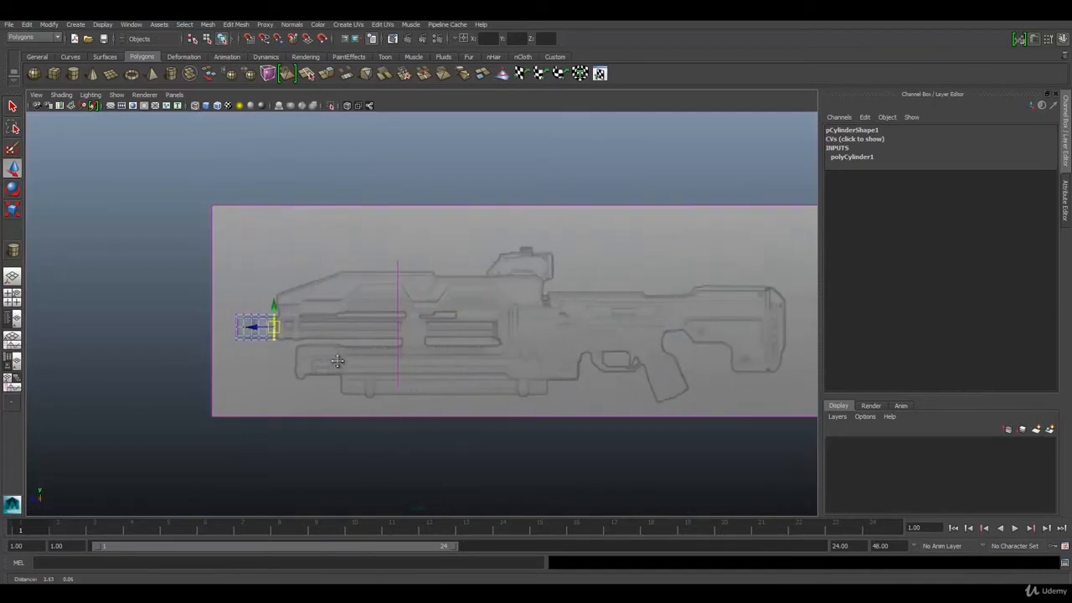
pyautogui.moveTo(261, 336); pyautogui.dragTo(484, 357)
pyautogui.scroll(2, 340, 318)
pyautogui.scroll(1, 539, 316)
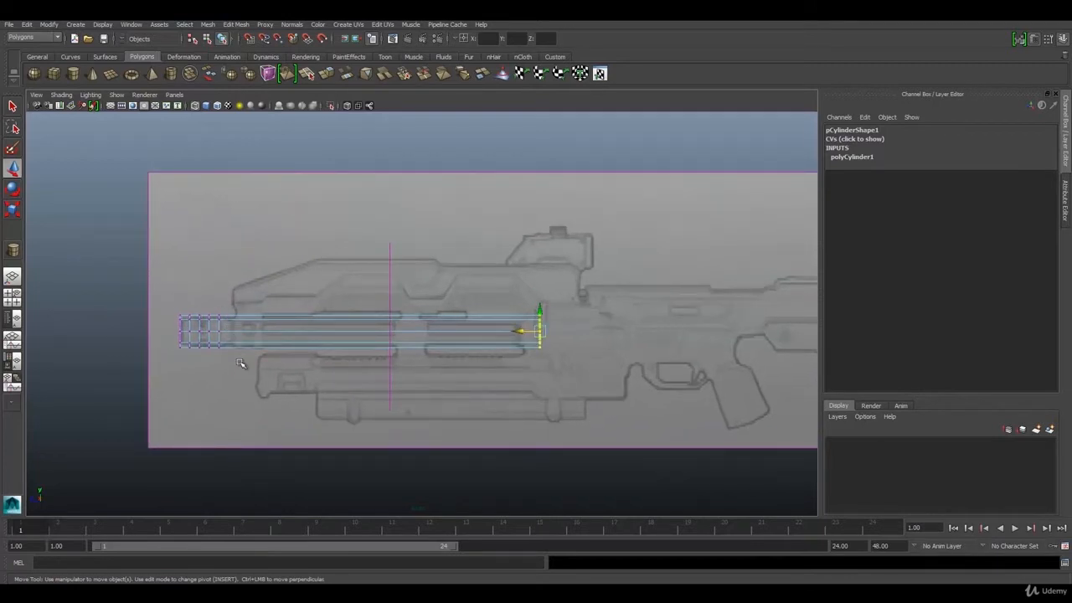
# Move the rearmost remaining ring of vertices back to just in front of the barrel's rear end
pyautogui.moveTo(237, 360); pyautogui.dragTo(243, 378)
pyautogui.moveTo(199, 334); pyautogui.dragTo(514, 350)
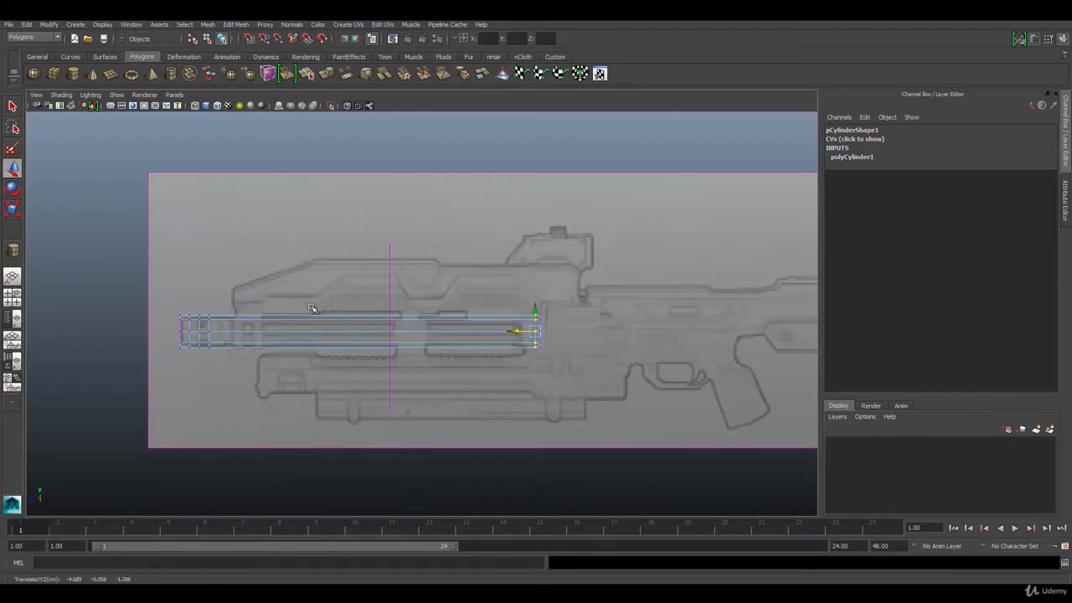
pyautogui.scroll(1, 193, 306)
# Move the next two vertex rings back, one to the start of the handguard slots and one to about Z 1.977 near the muzzle's rear
pyautogui.moveTo(110, 377); pyautogui.dragTo(184, 339)
pyautogui.moveTo(94, 307); pyautogui.dragTo(139, 385)
pyautogui.moveTo(87, 337); pyautogui.dragTo(126, 353)
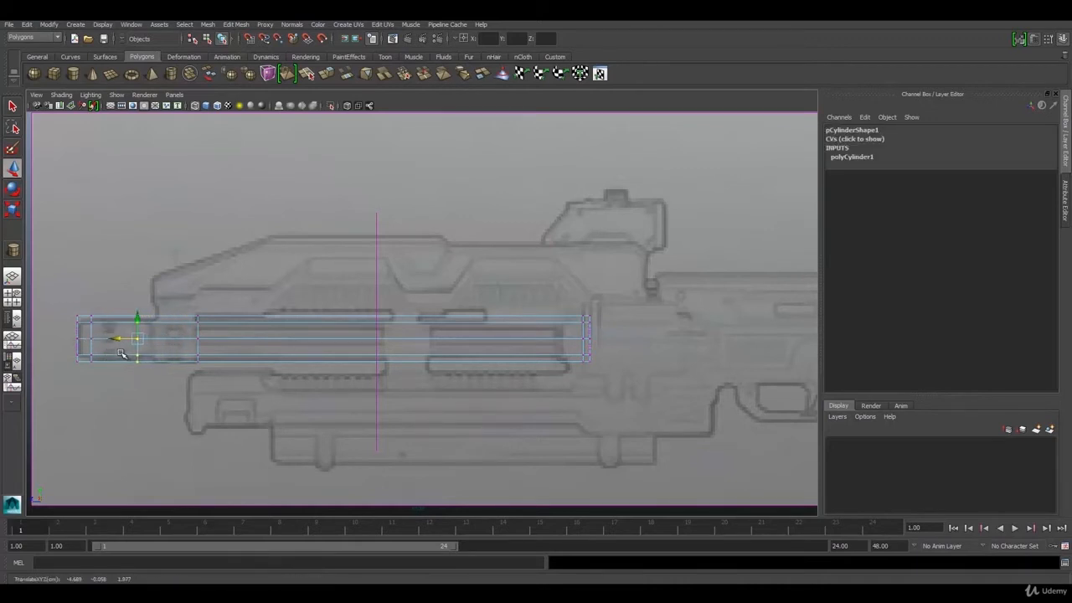
pyautogui.scroll(2, 98, 352)
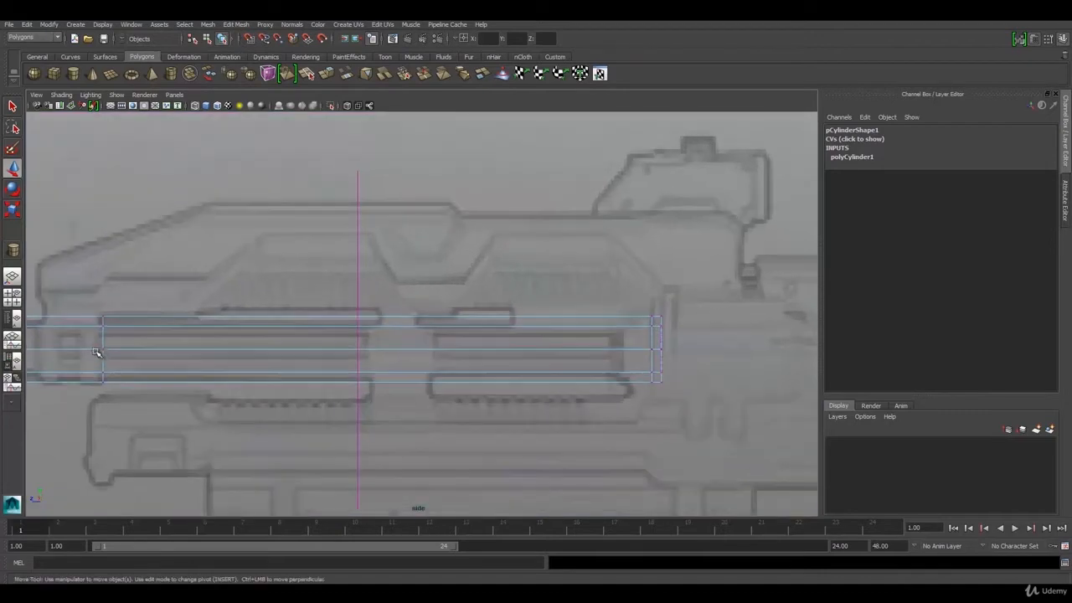
pyautogui.keyDown('alt'); pyautogui.moveTo(104, 349); pyautogui.dragTo(354, 349, button='middle'); pyautogui.keyUp('alt')
# Switch to an enlarged perspective view of the barrel and turn on shaded display
pyautogui.press('space')
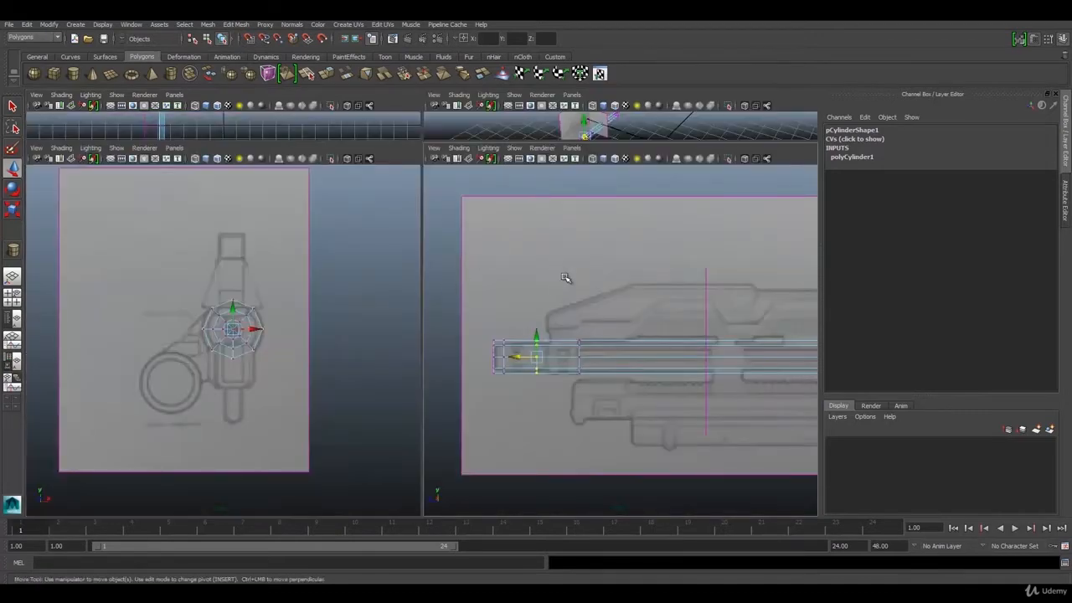
pyautogui.press('space')
pyautogui.press('space')
pyautogui.press('space')
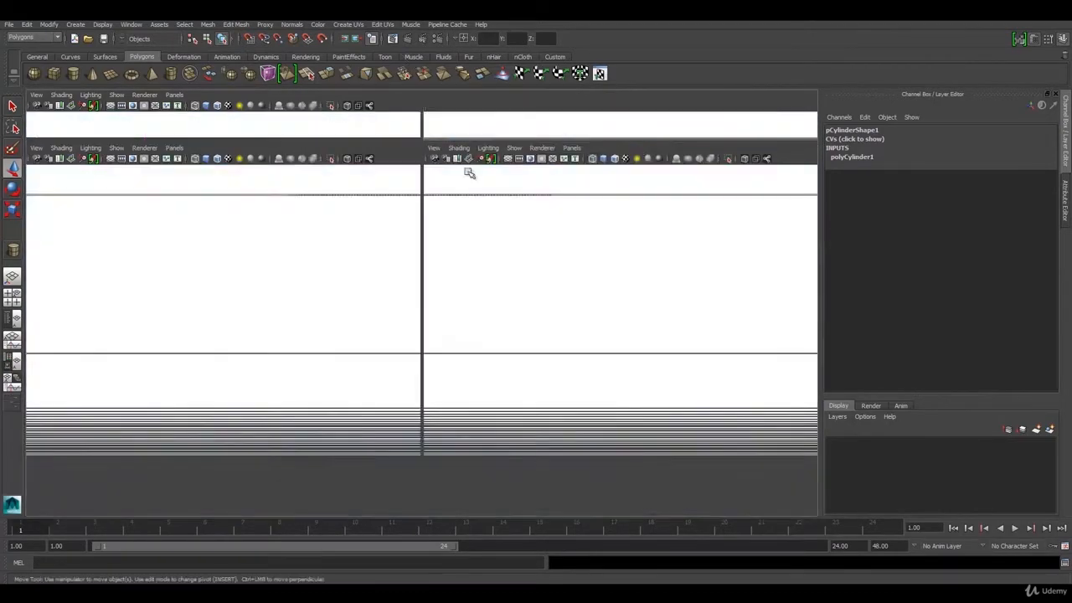
pyautogui.keyDown('alt'); pyautogui.moveTo(417, 270); pyautogui.dragTo(379, 298); pyautogui.keyUp('alt')
pyautogui.scroll(5, 335, 315)
pyautogui.keyDown('alt'); pyautogui.moveTo(277, 317); pyautogui.dragTo(404, 311, button='middle'); pyautogui.keyUp('alt')
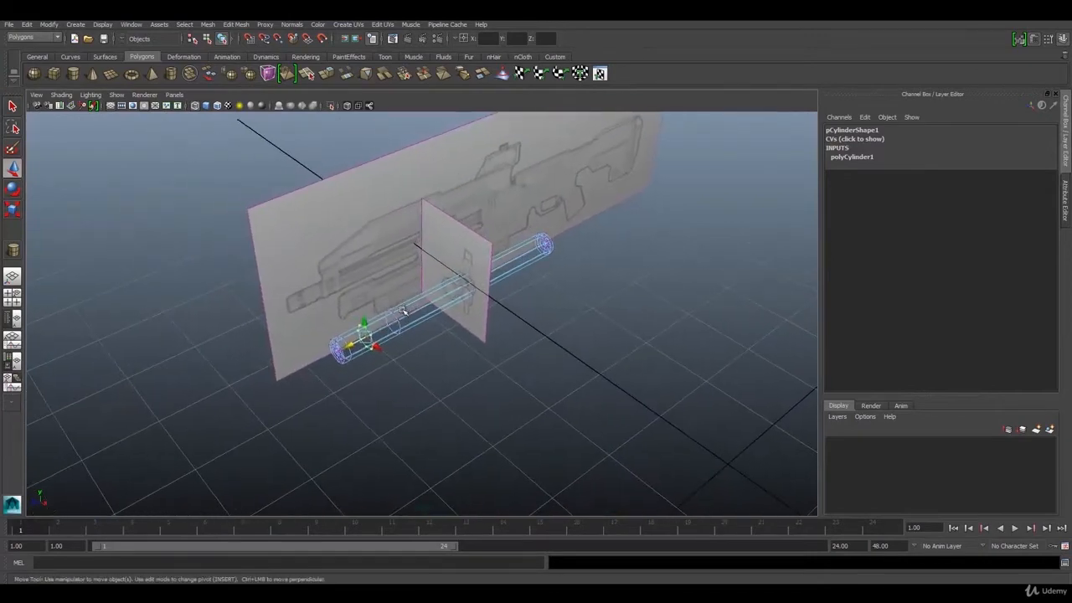
pyautogui.scroll(1, 397, 311)
pyautogui.scroll(2, 347, 321)
pyautogui.press('5')
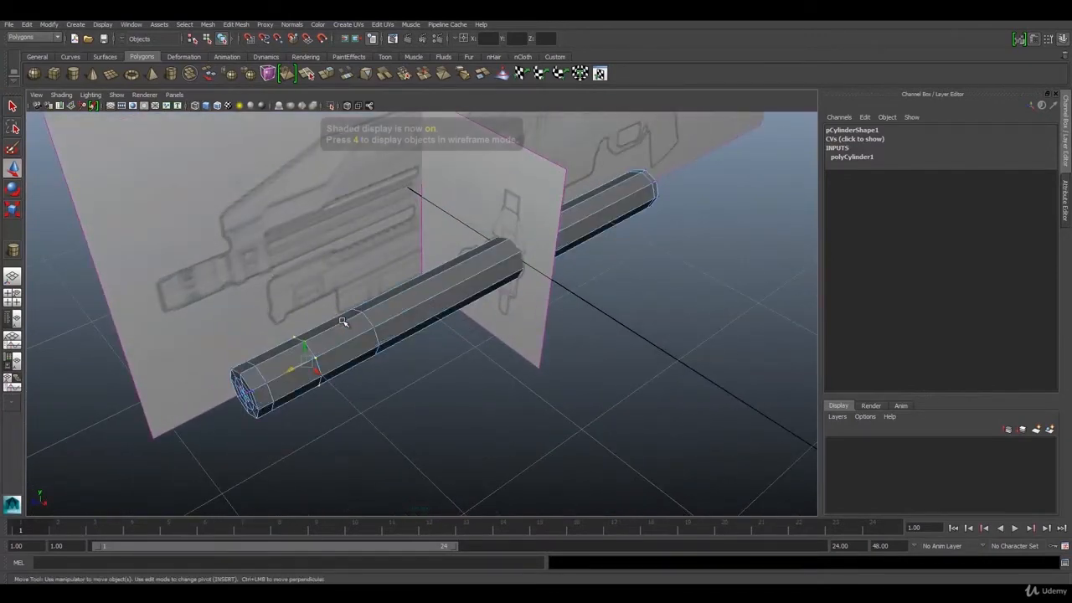
# Deselect the vertices and examine the barrel's front end cap and edge rings up close
pyautogui.click(381, 387)
pyautogui.keyDown('alt'); pyautogui.moveTo(335, 359); pyautogui.dragTo(341, 338); pyautogui.keyUp('alt')
pyautogui.scroll(4, 311, 334)
pyautogui.keyDown('alt'); pyautogui.moveTo(279, 336); pyautogui.dragTo(476, 319, button='middle'); pyautogui.keyUp('alt')
pyautogui.keyDown('alt'); pyautogui.moveTo(338, 350); pyautogui.dragTo(412, 316); pyautogui.keyUp('alt')
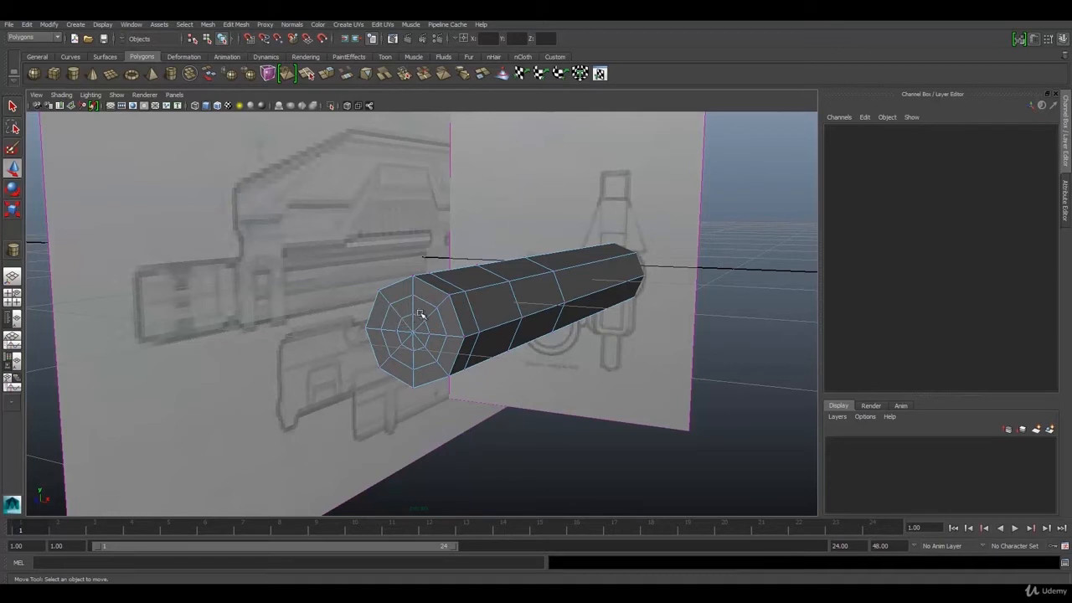
# Delete the middle ring of eight faces on the barrel's front end cap
pyautogui.moveTo(421, 314); pyautogui.dragTo(431, 332, button='right')
pyautogui.scroll(3, 394, 310)
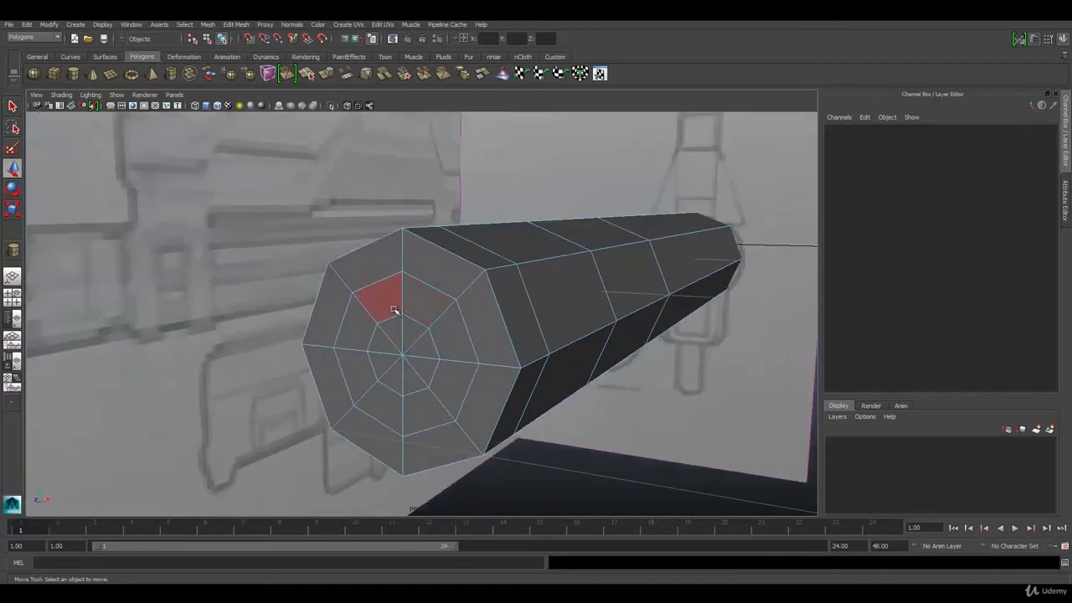
pyautogui.moveTo(404, 295); pyautogui.dragTo(409, 320, button='right')
pyautogui.click(429, 301)
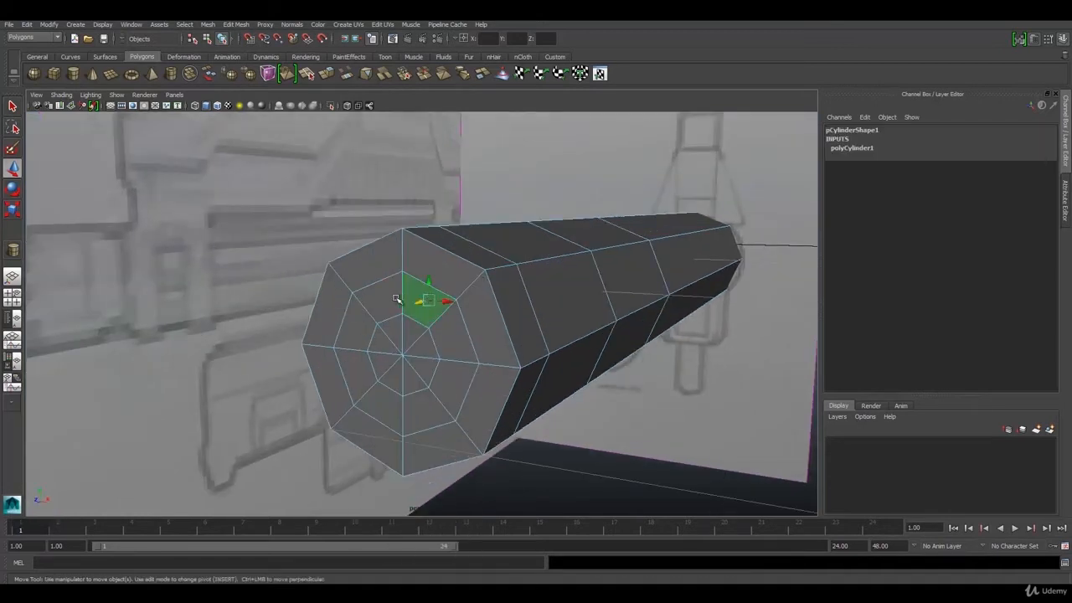
pyautogui.click(394, 298)
pyautogui.keyDown('shift'); pyautogui.click(353, 323); pyautogui.keyUp('shift')
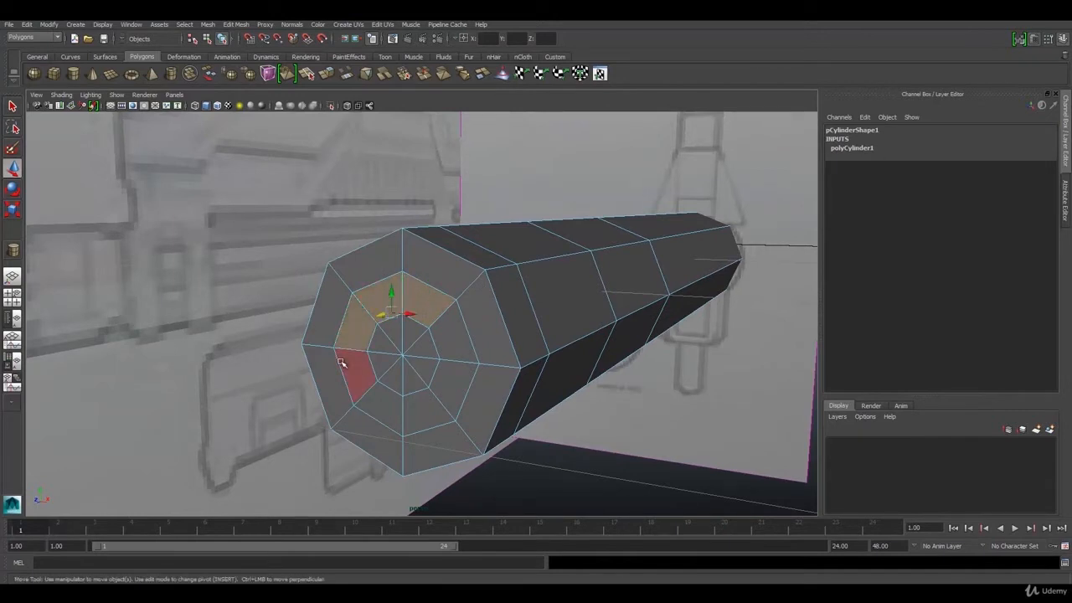
pyautogui.keyDown('shift'); pyautogui.click(355, 374); pyautogui.keyUp('shift')
pyautogui.keyDown('shift'); pyautogui.click(378, 411); pyautogui.keyUp('shift')
pyautogui.keyDown('shift'); pyautogui.click(412, 414); pyautogui.keyUp('shift')
pyautogui.keyDown('shift'); pyautogui.click(450, 390); pyautogui.keyUp('shift')
pyautogui.keyDown('shift'); pyautogui.click(466, 366); pyautogui.keyUp('shift')
pyautogui.keyDown('shift'); pyautogui.click(455, 341); pyautogui.keyUp('shift')
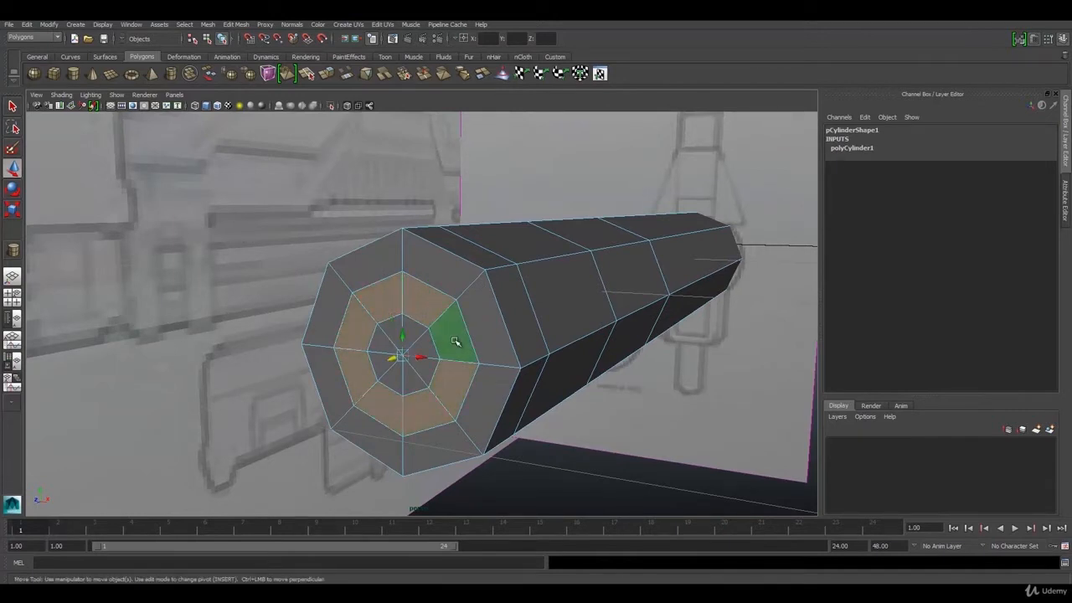
pyautogui.press('Delete')
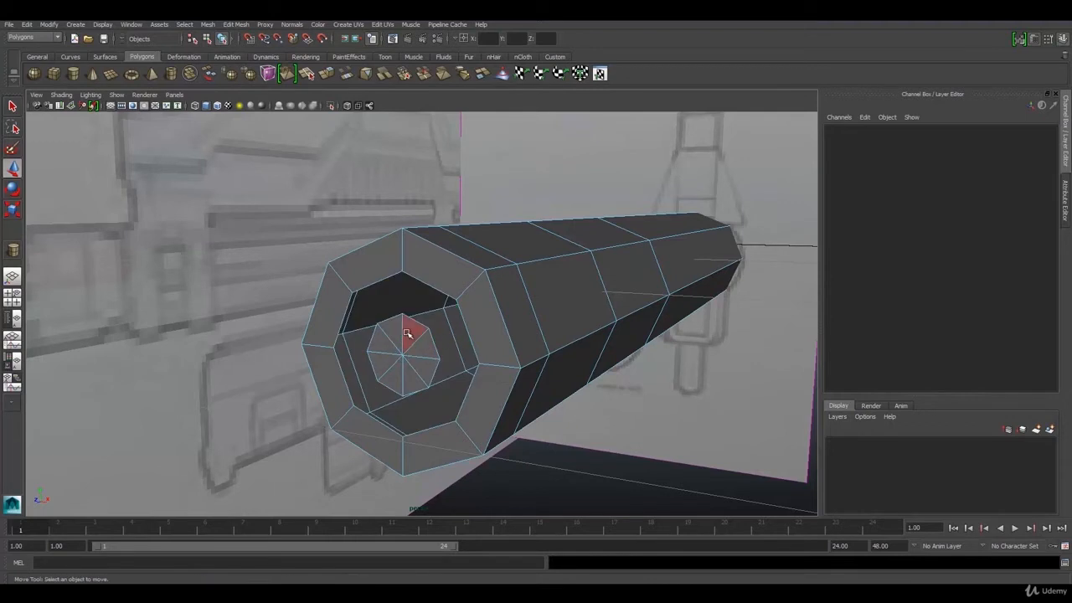
# Delete the central disc of triangular faces left inside the front opening so the barrel is hollow
pyautogui.click(408, 332)
pyautogui.keyDown('shift'); pyautogui.click(376, 340); pyautogui.keyUp('shift')
pyautogui.keyDown('shift'); pyautogui.click(378, 358); pyautogui.keyUp('shift')
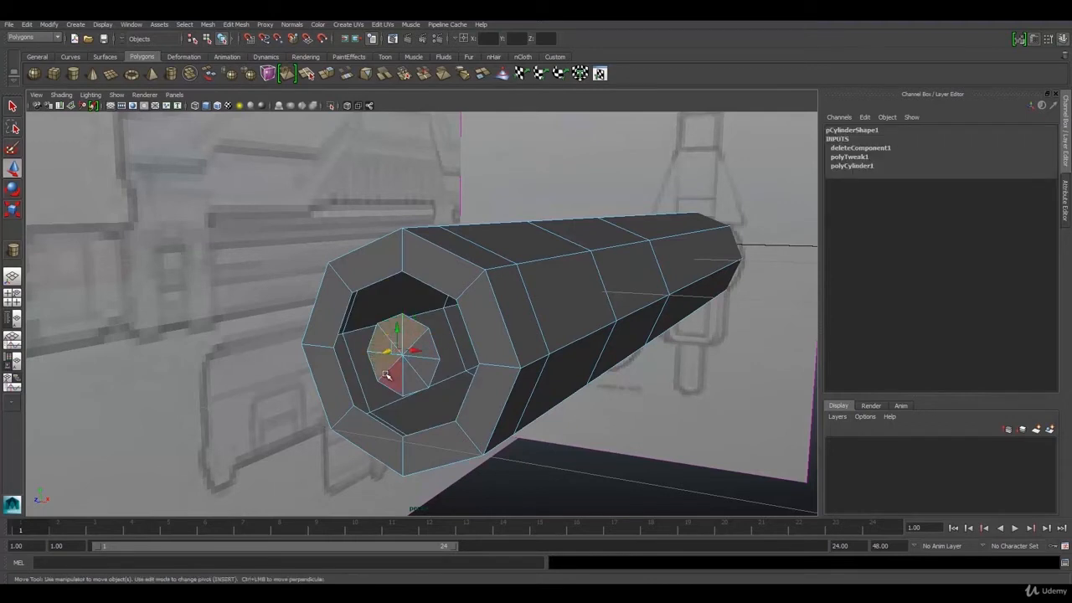
pyautogui.keyDown('shift'); pyautogui.click(386, 376); pyautogui.keyUp('shift')
pyautogui.keyDown('shift'); pyautogui.click(402, 381); pyautogui.keyUp('shift')
pyautogui.keyDown('shift'); pyautogui.click(421, 372); pyautogui.keyUp('shift')
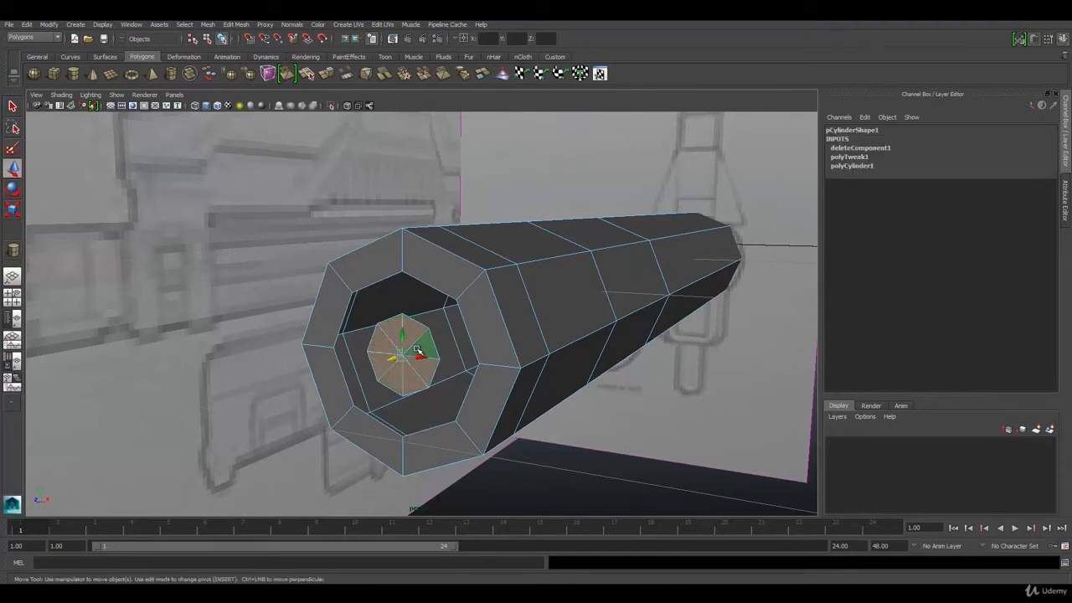
pyautogui.press('Delete')
# Switch the barrel to smoothed preview and examine its front rim and body from several angles
pyautogui.moveTo(446, 340)
pyautogui.keyDown('alt'); pyautogui.mouseDown()
pyautogui.moveTo(444, 351)
pyautogui.moveTo(531, 337)
pyautogui.moveTo(455, 335)
pyautogui.moveTo(437, 346)
pyautogui.mouseUp(); pyautogui.keyUp('alt')
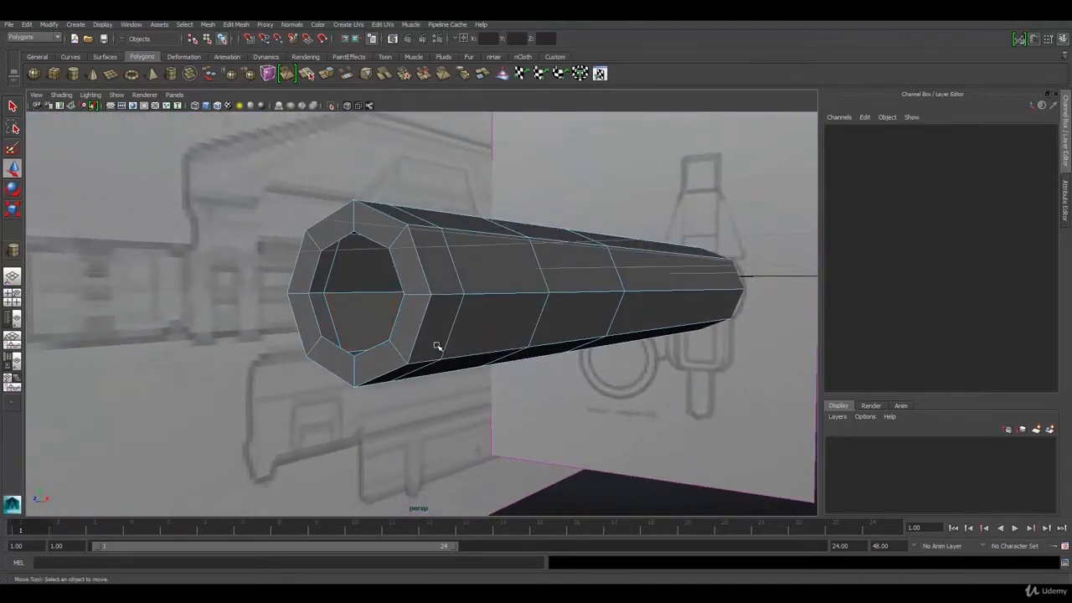
pyautogui.press('3')
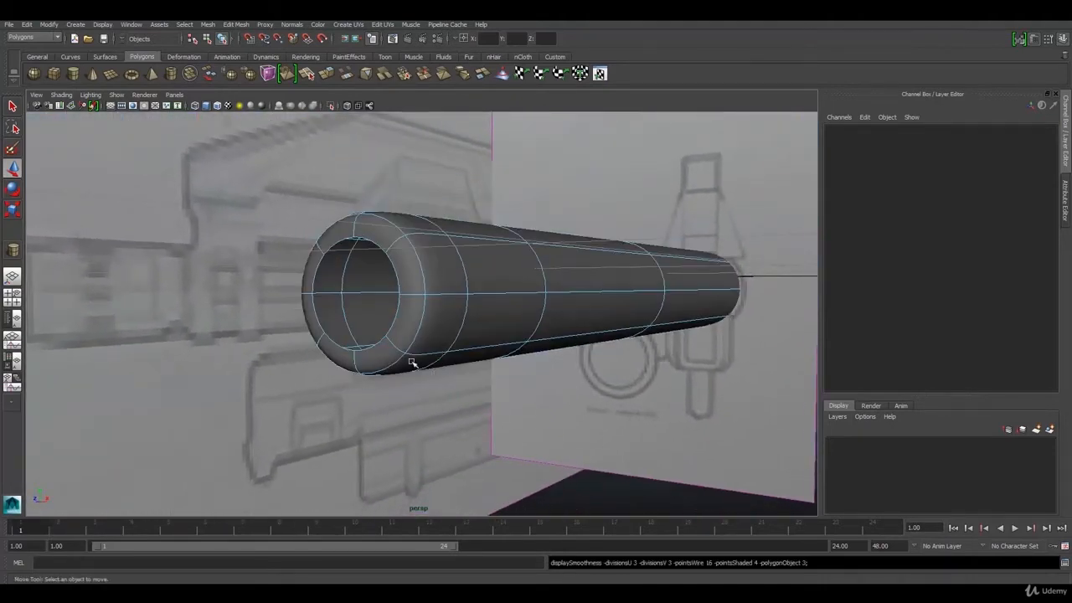
pyautogui.keyDown('alt'); pyautogui.moveTo(411, 362); pyautogui.dragTo(226, 367); pyautogui.keyUp('alt')
pyautogui.scroll(-3, 597, 316)
pyautogui.scroll(2, 501, 334)
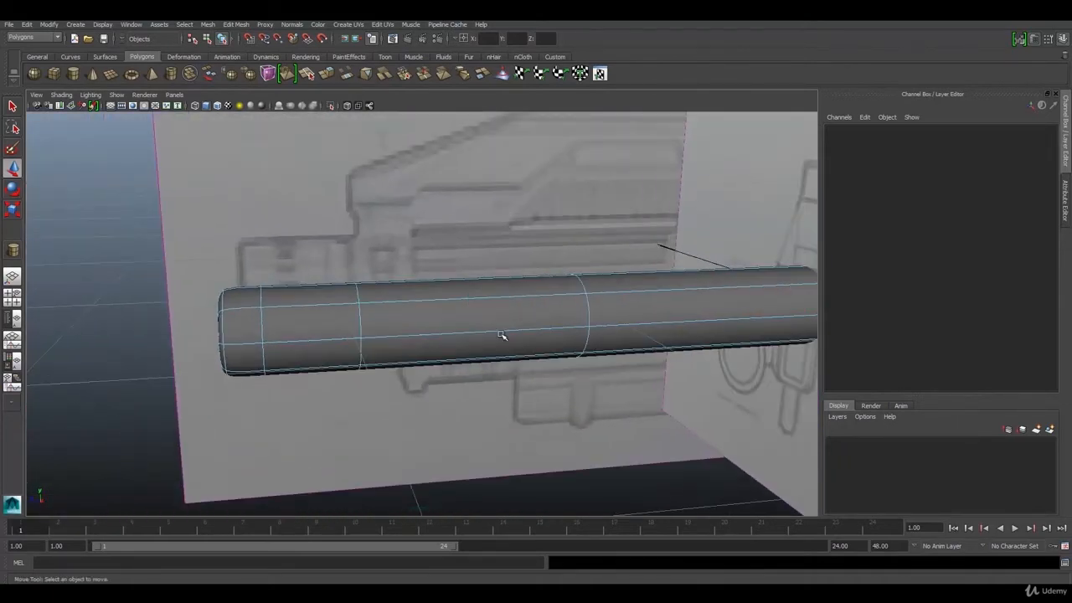
pyautogui.keyDown('alt'); pyautogui.moveTo(502, 336); pyautogui.dragTo(498, 331); pyautogui.keyUp('alt')
# Select the whole barrel in object mode and return it to unsmoothed low-poly display
pyautogui.moveTo(434, 306); pyautogui.dragTo(480, 294, button='right')
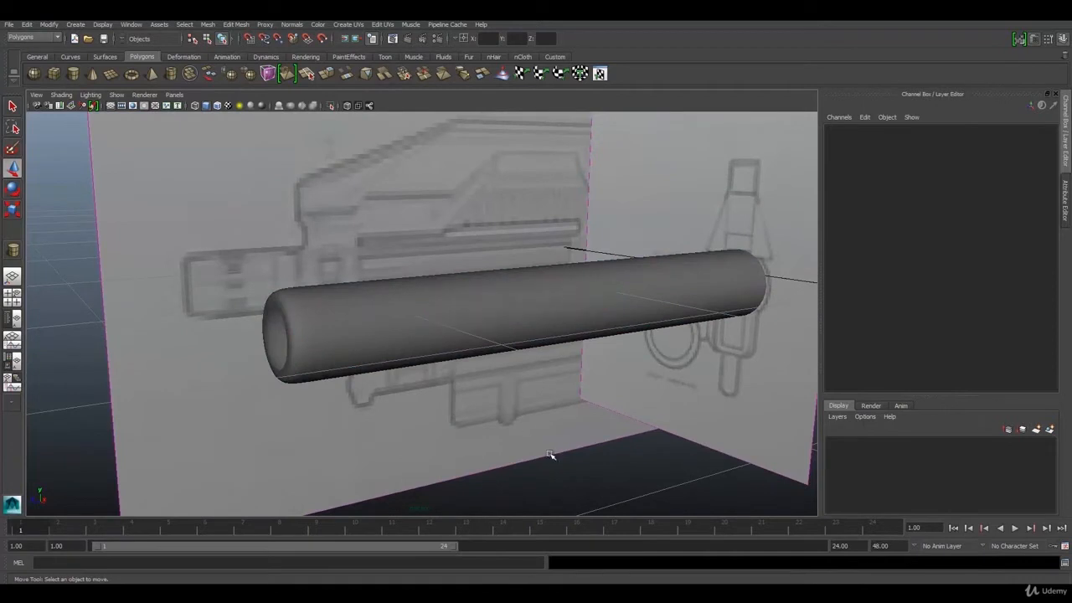
pyautogui.click(415, 328)
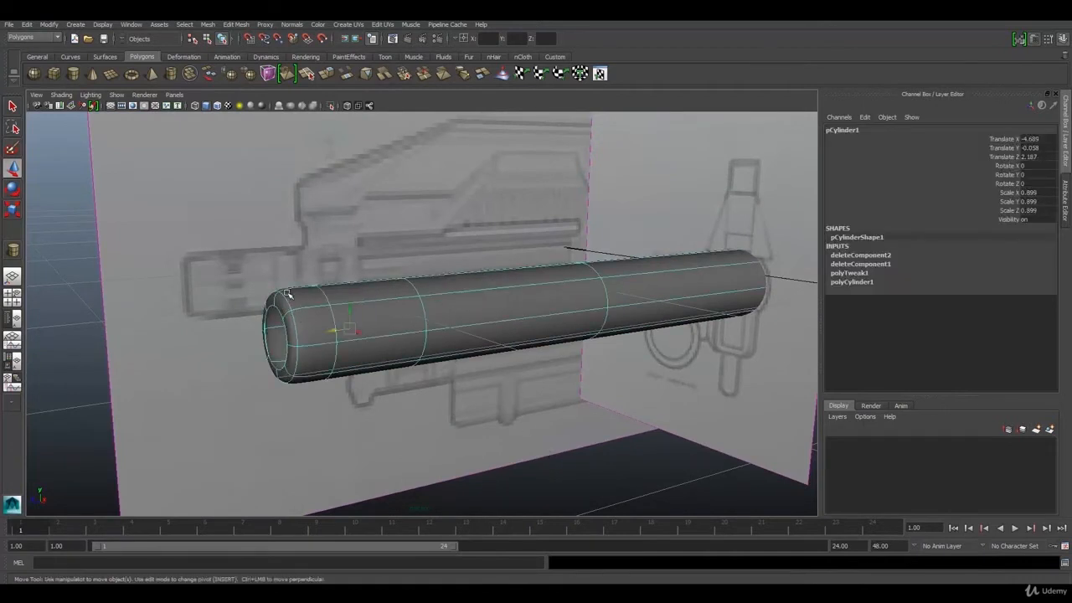
pyautogui.moveTo(286, 312)
pyautogui.keyDown('alt'); pyautogui.mouseDown()
pyautogui.moveTo(273, 314)
pyautogui.moveTo(300, 307)
pyautogui.moveTo(289, 303)
pyautogui.mouseUp(); pyautogui.keyUp('alt')
pyautogui.scroll(2, 328, 274)
pyautogui.scroll(2, 278, 273)
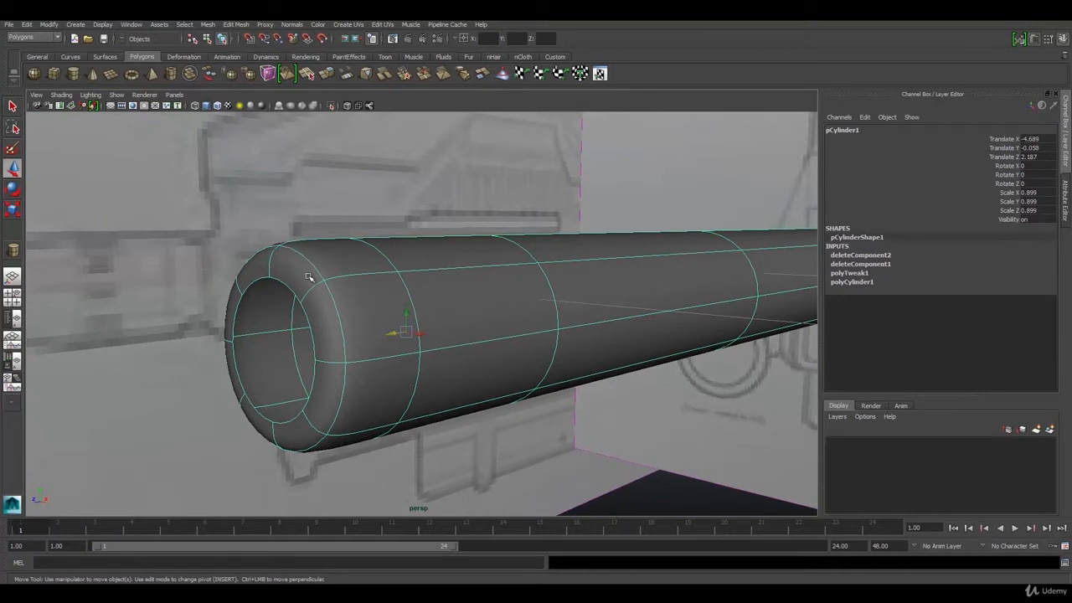
pyautogui.press('1')
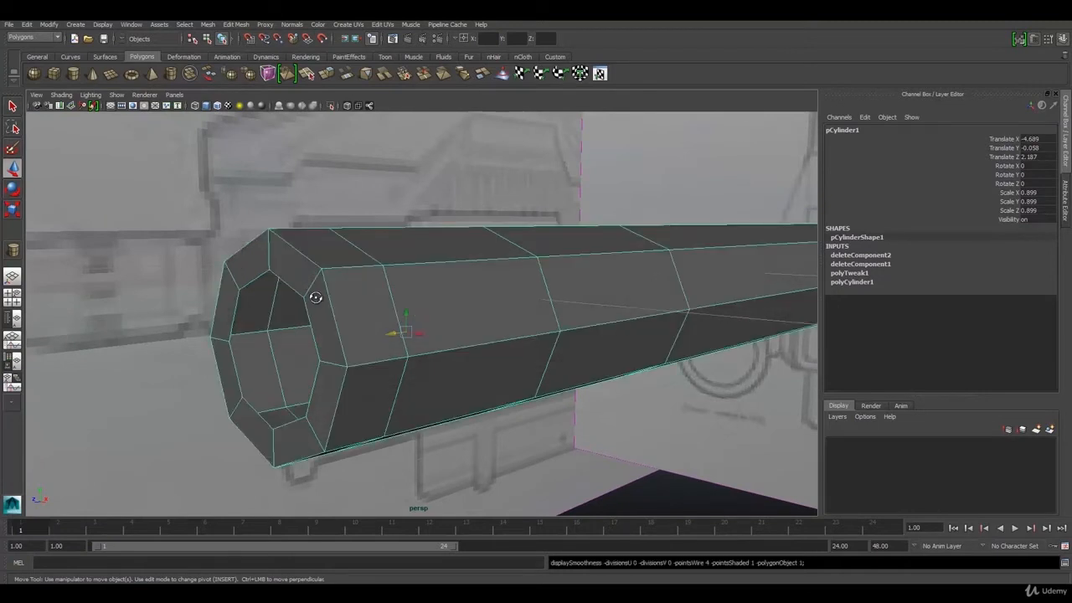
pyautogui.keyDown('alt'); pyautogui.moveTo(315, 297); pyautogui.dragTo(337, 280); pyautogui.keyUp('alt')
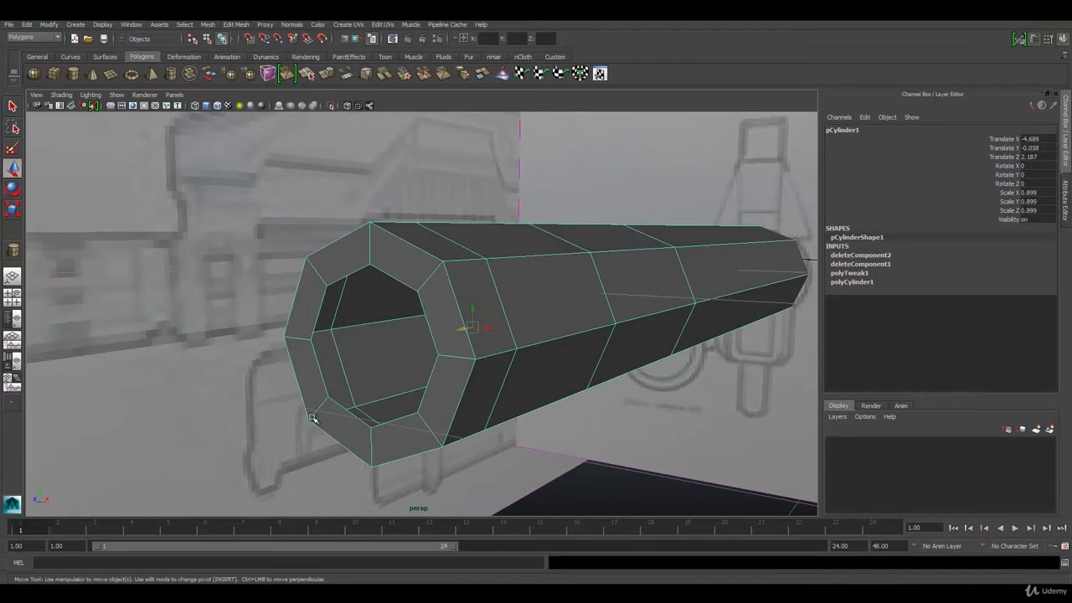
pyautogui.keyDown('alt'); pyautogui.moveTo(339, 403); pyautogui.dragTo(275, 325); pyautogui.keyUp('alt')
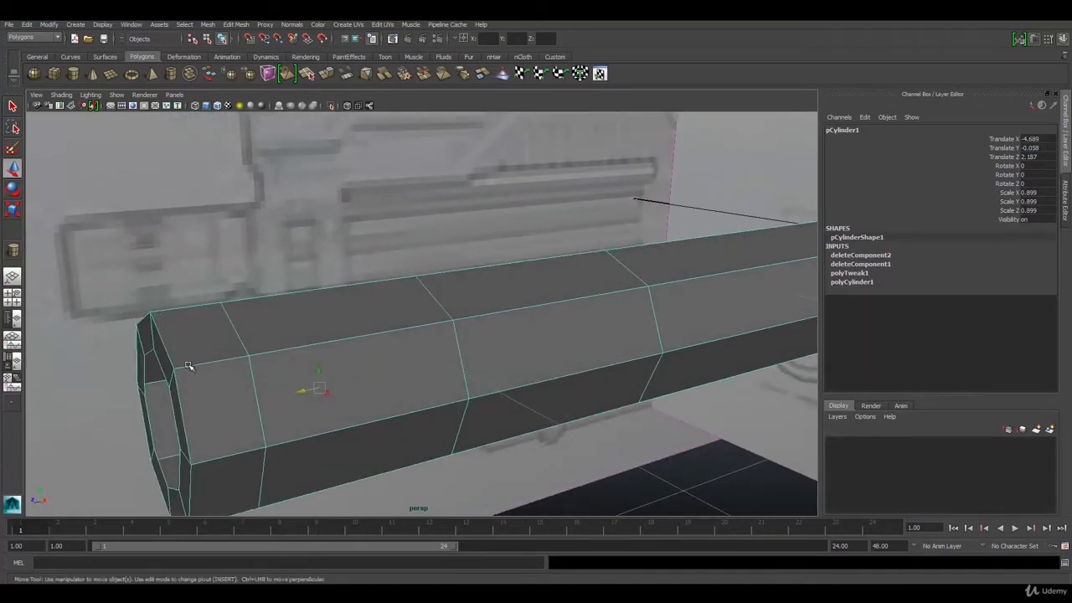
# Insert four edge loops around the barrel's front rim, on the outer side and the front face, and show the smoothed preview with its cage
pyautogui.click(234, 24)
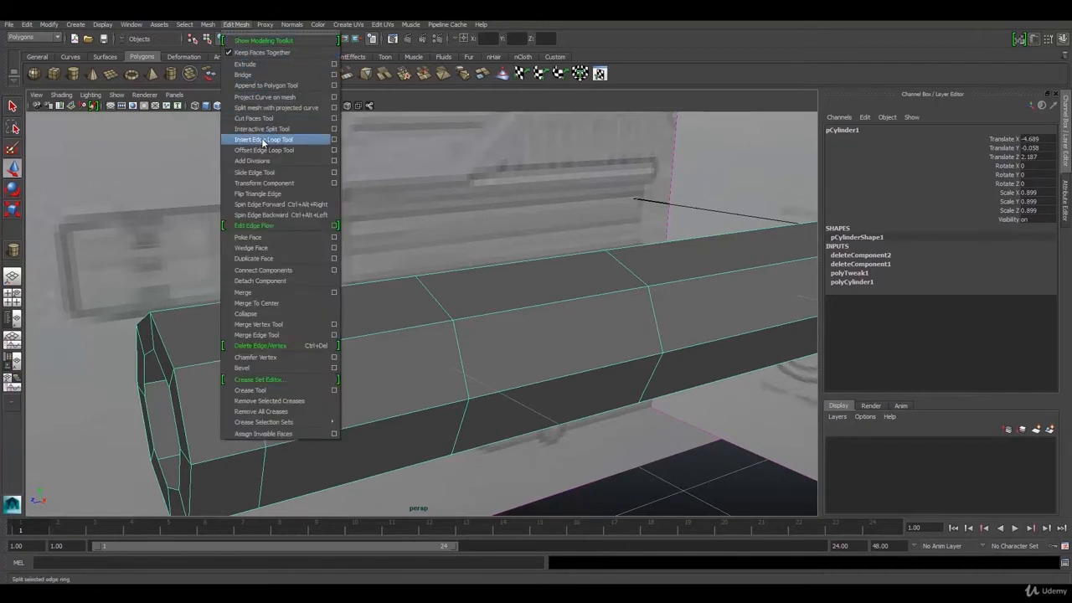
pyautogui.click(264, 140)
pyautogui.moveTo(183, 371); pyautogui.dragTo(197, 355)
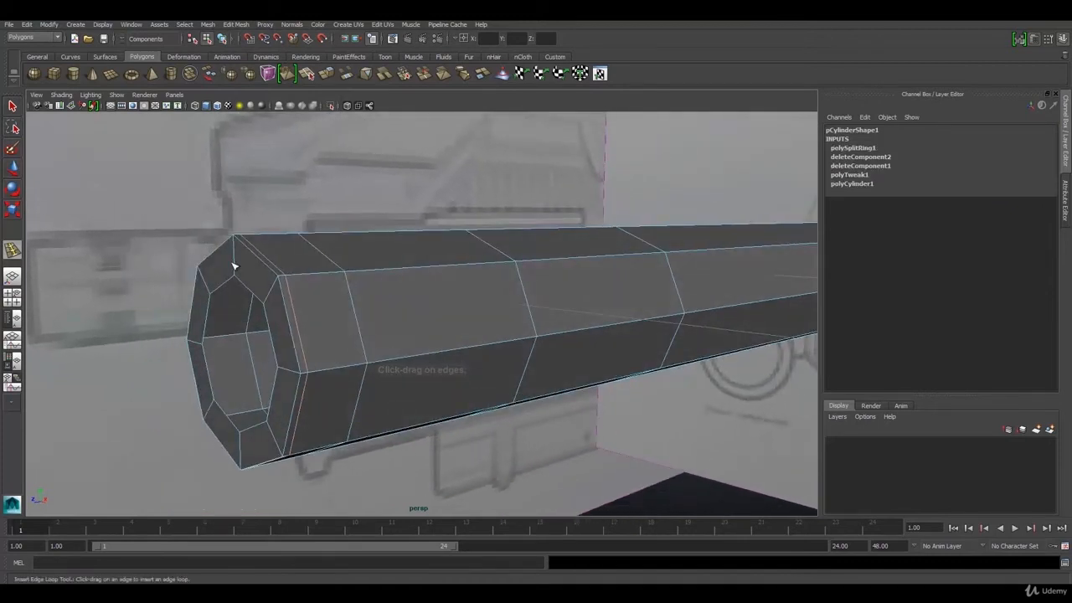
pyautogui.moveTo(236, 256); pyautogui.dragTo(234, 268)
pyautogui.moveTo(233, 269)
pyautogui.keyDown('alt'); pyautogui.mouseDown()
pyautogui.moveTo(214, 304)
pyautogui.moveTo(161, 293)
pyautogui.moveTo(259, 311)
pyautogui.moveTo(252, 267)
pyautogui.mouseUp(); pyautogui.keyUp('alt')
pyautogui.press('2')
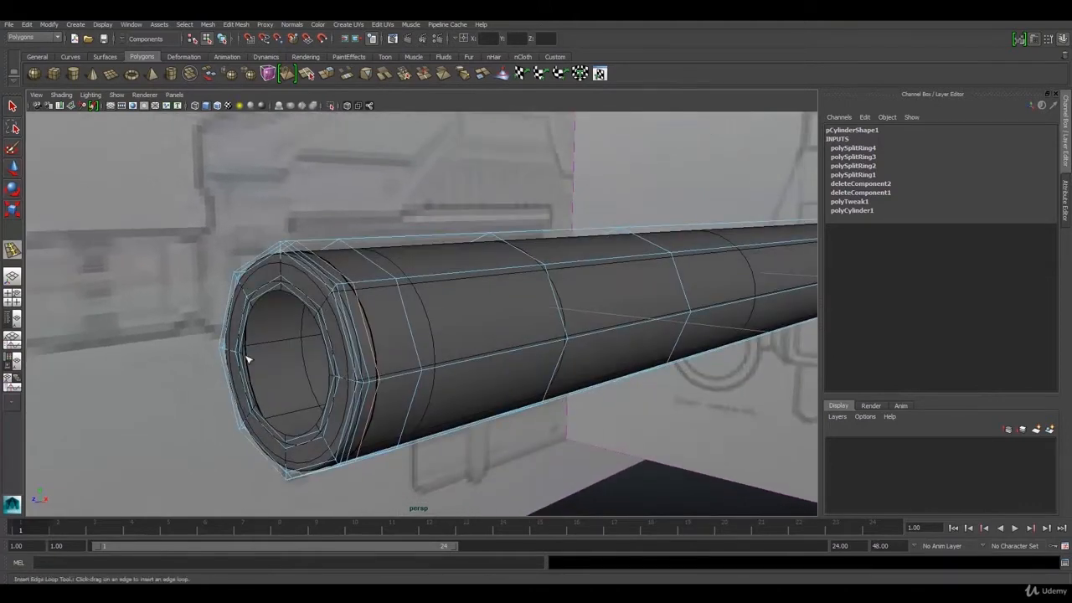
# Deselect the barrel, inspect its smoothed front opening, and return it to unsmoothed display in face selection mode
pyautogui.press('w')
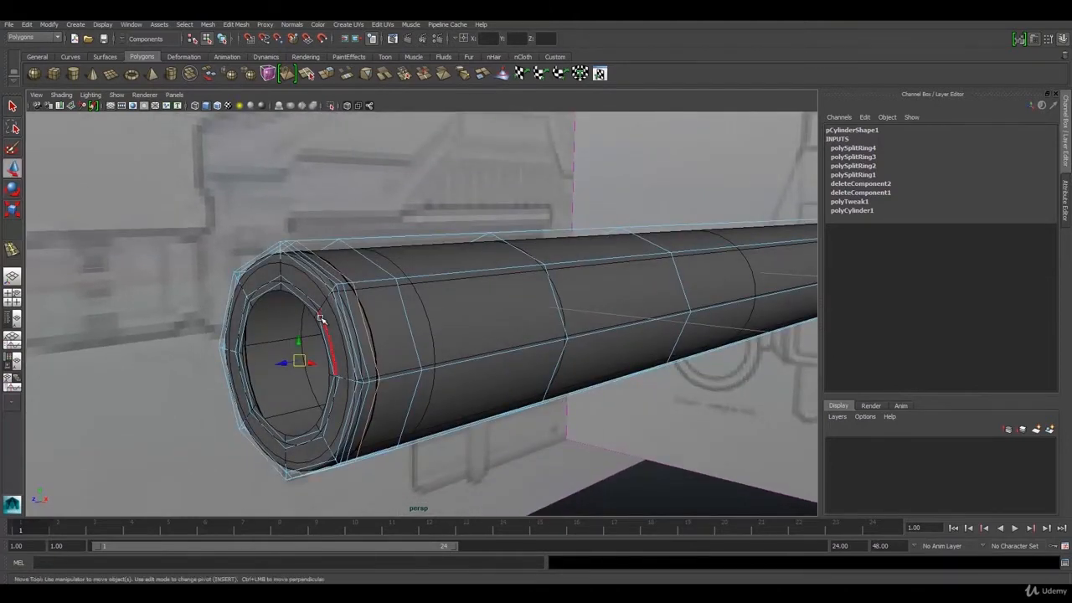
pyautogui.moveTo(321, 323); pyautogui.dragTo(350, 306, button='right')
pyautogui.click(486, 412)
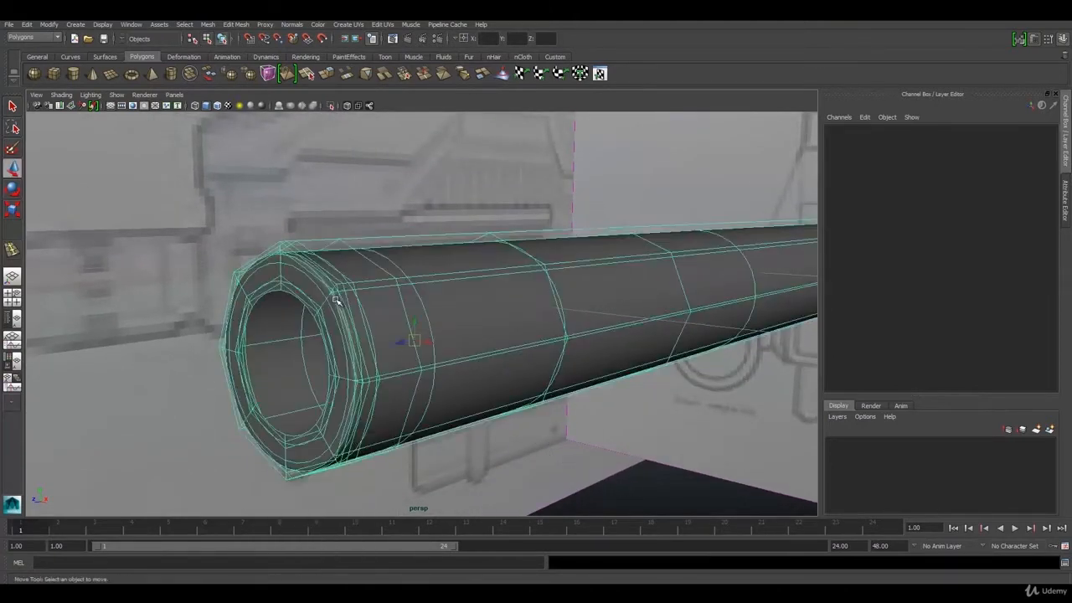
pyautogui.click(649, 456)
pyautogui.keyDown('alt'); pyautogui.moveTo(360, 275); pyautogui.dragTo(455, 276); pyautogui.keyUp('alt')
pyautogui.moveTo(455, 276); pyautogui.dragTo(452, 304, button='right')
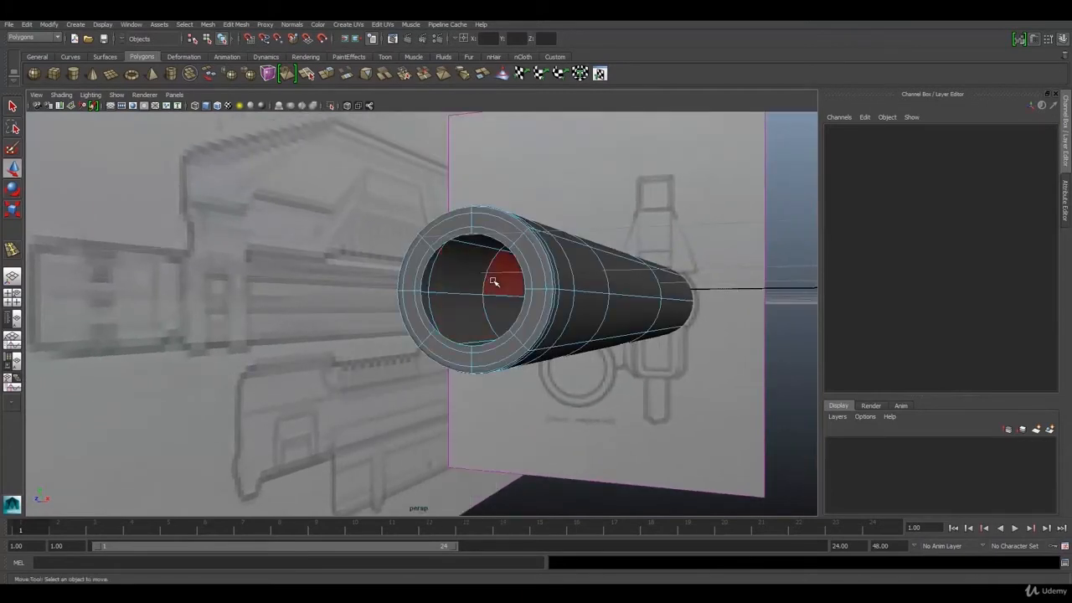
pyautogui.press('1')
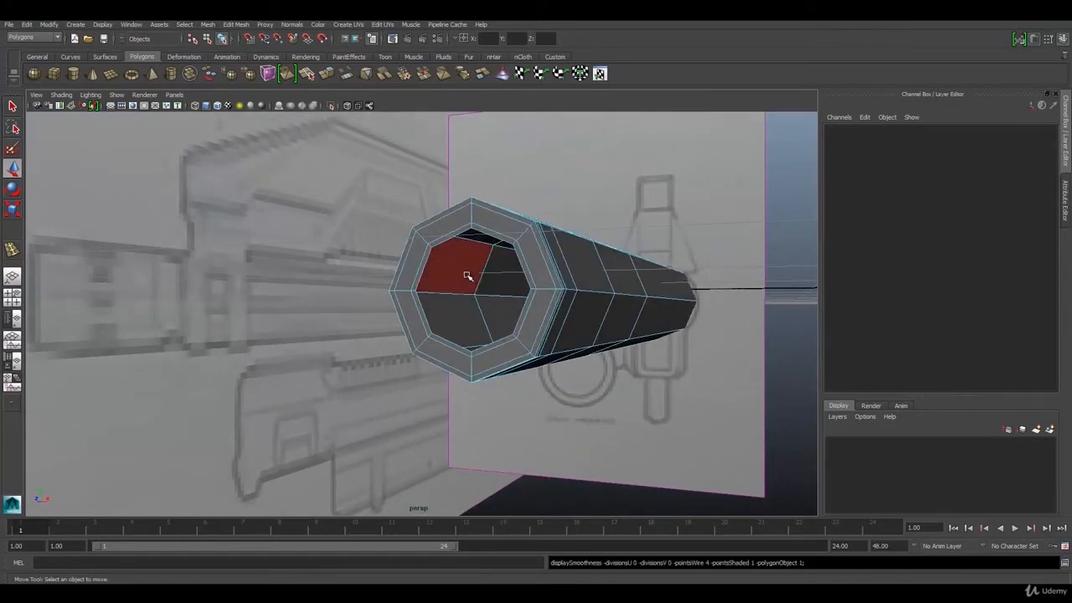
pyautogui.keyDown('alt'); pyautogui.moveTo(472, 276); pyautogui.dragTo(419, 254); pyautogui.keyUp('alt')
pyautogui.doubleClick(338, 209)
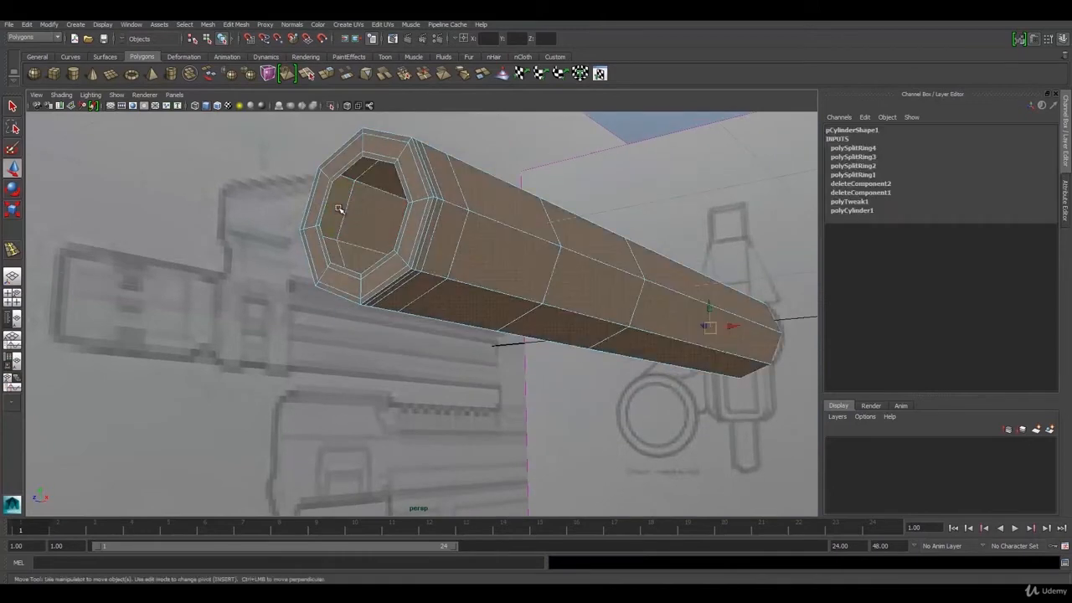
pyautogui.click(354, 213)
pyautogui.click(336, 206)
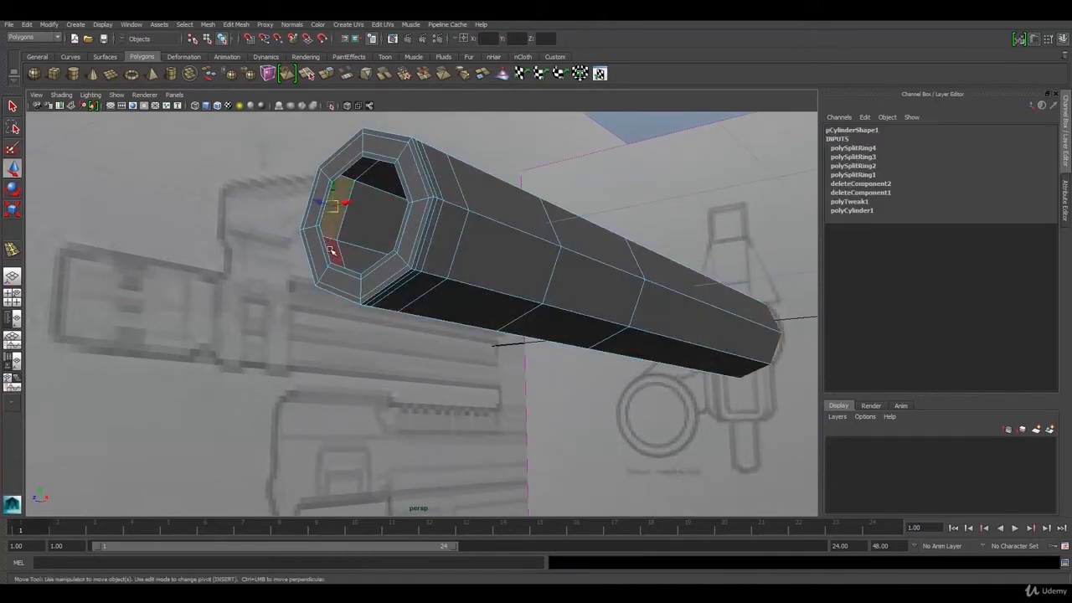
pyautogui.keyDown('shift'); pyautogui.doubleClick(357, 172); pyautogui.keyUp('shift')
pyautogui.keyDown('alt'); pyautogui.moveTo(349, 209); pyautogui.dragTo(389, 312); pyautogui.keyUp('alt')
pyautogui.click(565, 480)
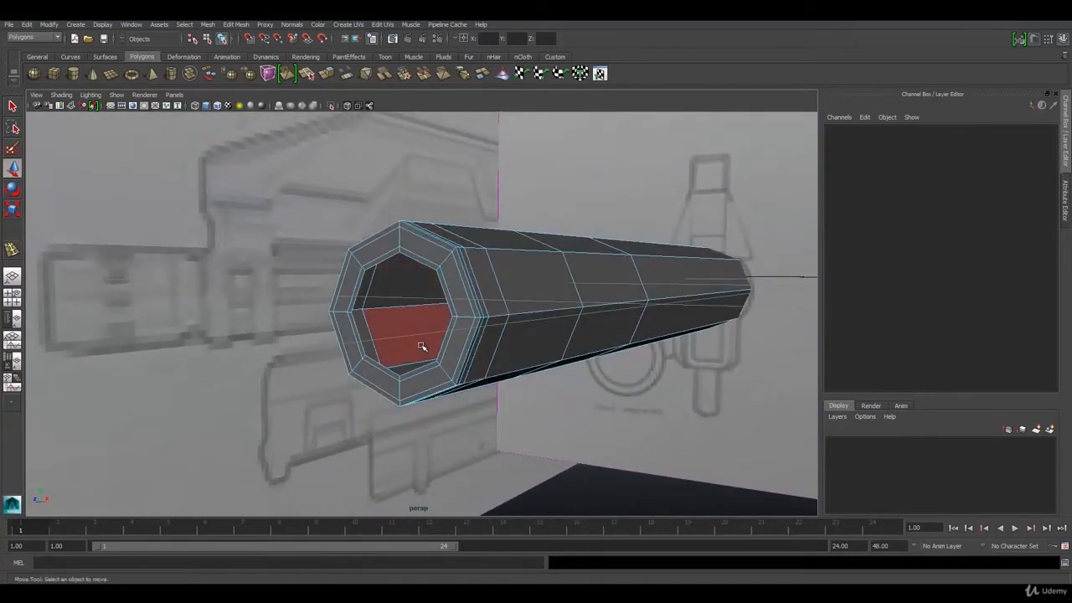
# Select the faces of the barrel's muzzle section in an enlarged side view
pyautogui.keyDown('alt'); pyautogui.moveTo(424, 342); pyautogui.dragTo(343, 232); pyautogui.keyUp('alt')
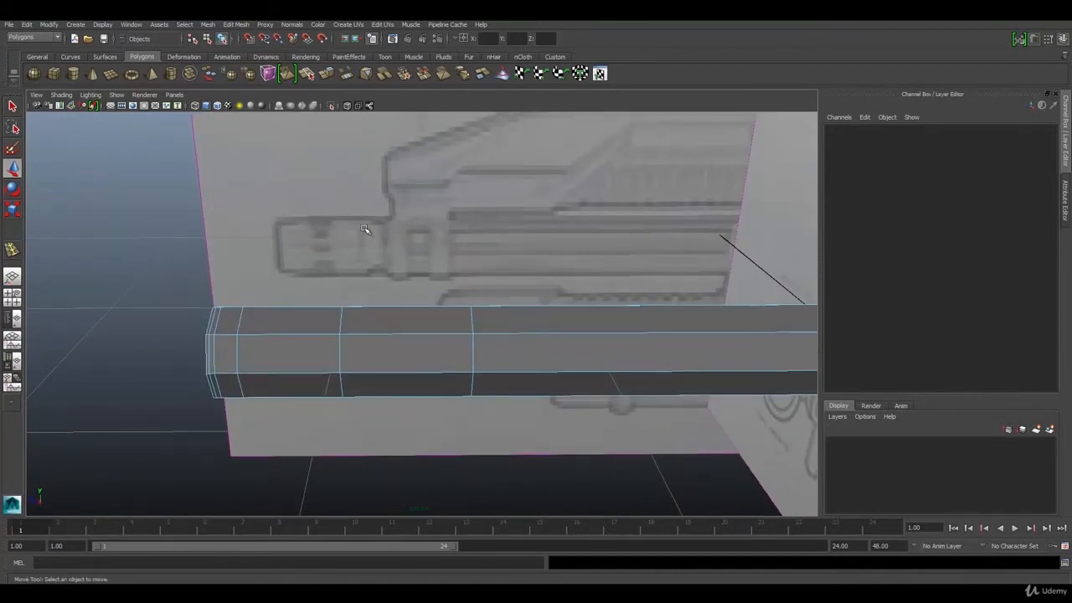
pyautogui.click(292, 347)
pyautogui.keyDown('alt'); pyautogui.moveTo(292, 347); pyautogui.dragTo(314, 332); pyautogui.keyUp('alt')
pyautogui.press('space')
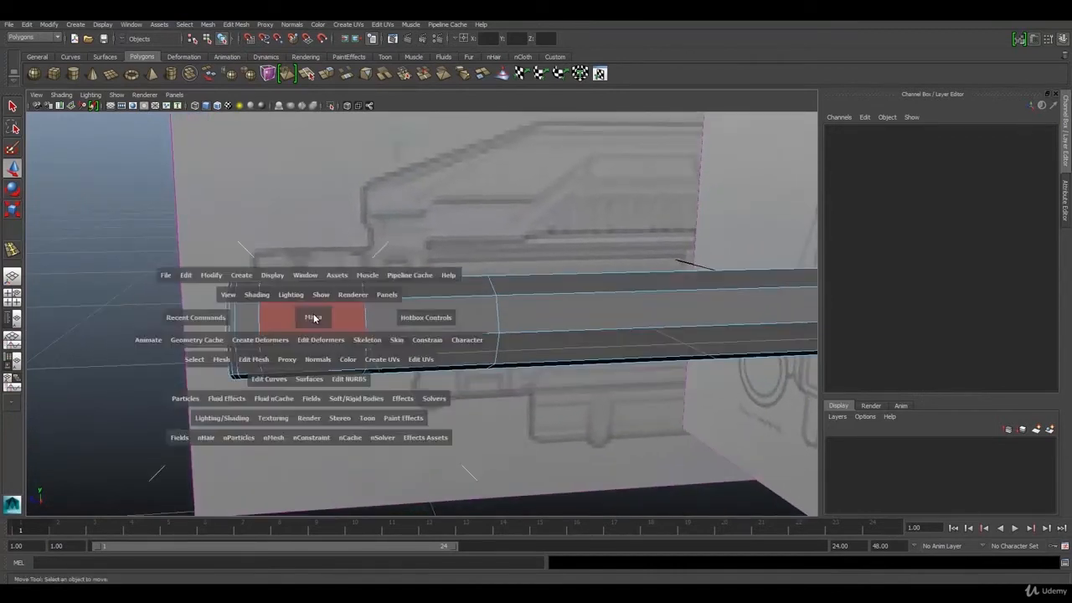
pyautogui.press('space')
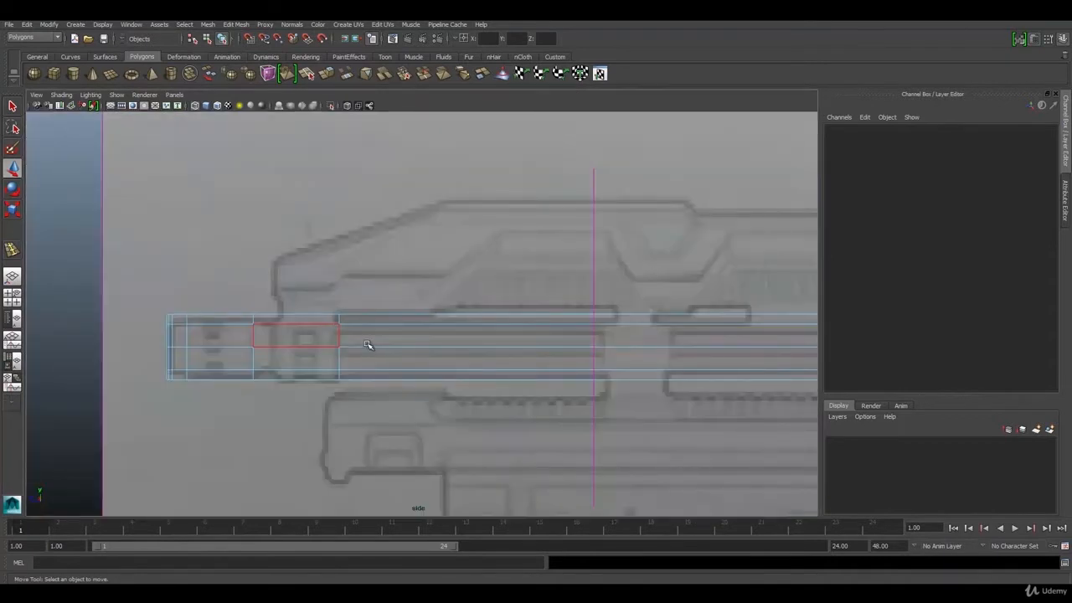
pyautogui.keyDown('alt'); pyautogui.moveTo(366, 347); pyautogui.dragTo(335, 311, button='middle'); pyautogui.keyUp('alt')
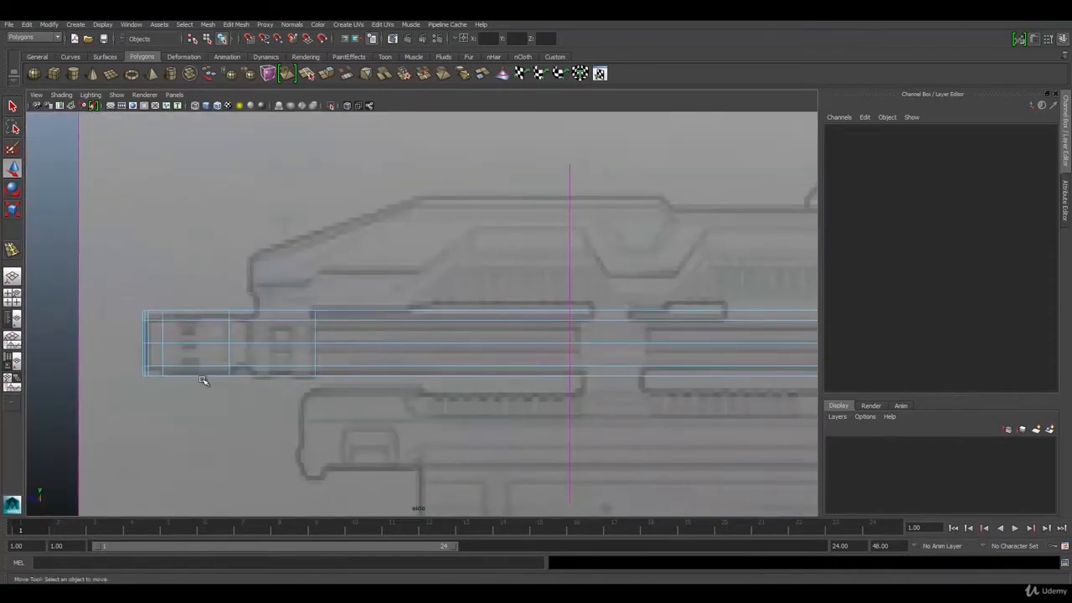
pyautogui.moveTo(103, 295); pyautogui.dragTo(215, 394)
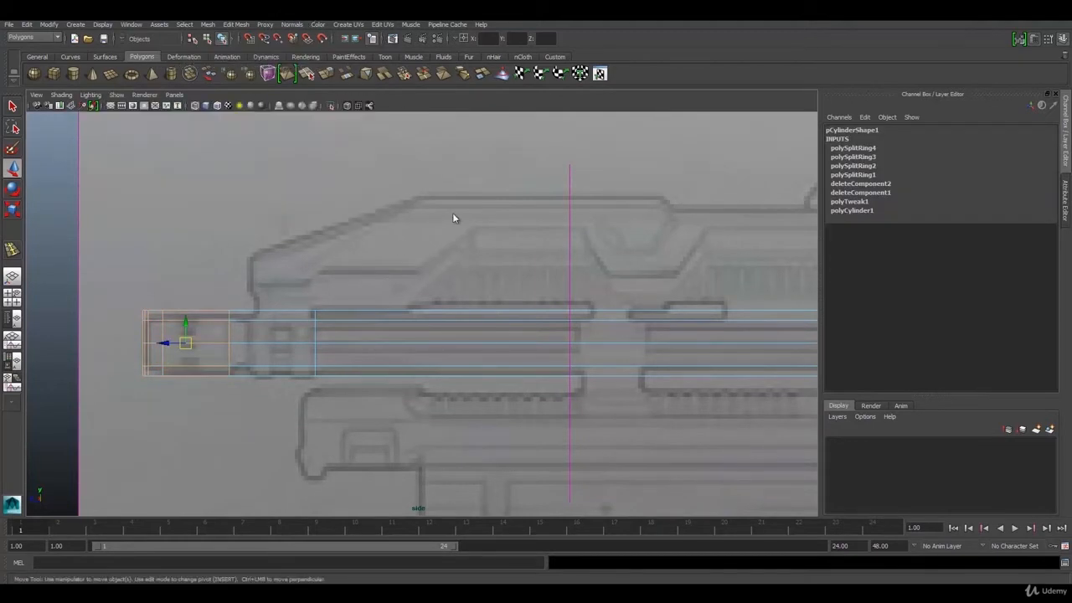
# Adjust the face selection in the perspective view so that it covers the barrel's full length behind the muzzle section
pyautogui.press('space')
pyautogui.press('space')
pyautogui.keyDown('alt'); pyautogui.moveTo(364, 239); pyautogui.dragTo(673, 409); pyautogui.keyUp('alt')
pyautogui.scroll(-2, 677, 409)
pyautogui.keyDown('alt'); pyautogui.moveTo(701, 374); pyautogui.dragTo(540, 365, button='middle'); pyautogui.keyUp('alt')
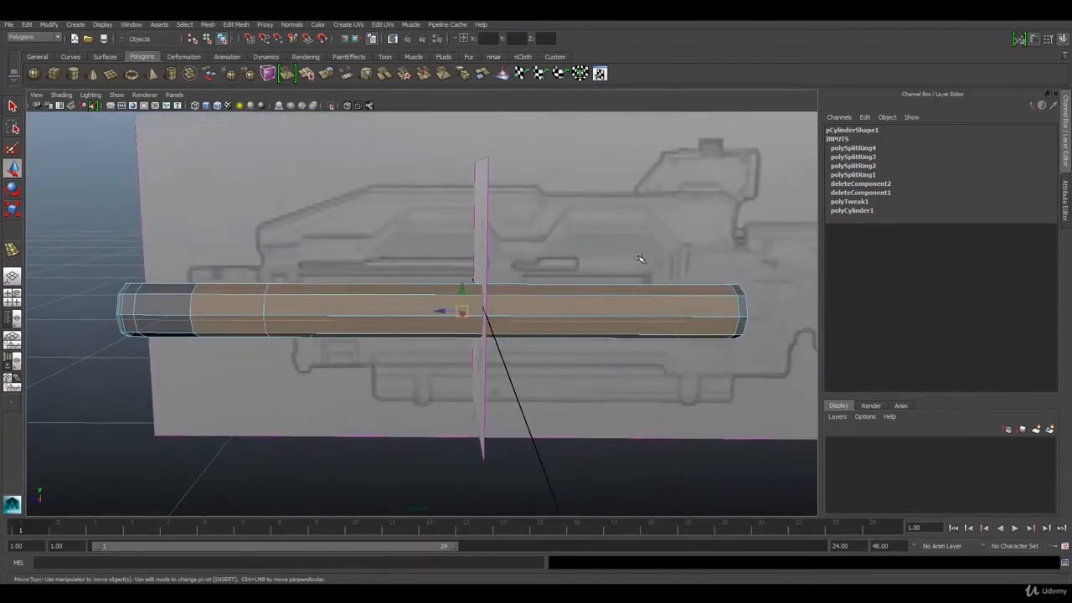
pyautogui.click(346, 264)
pyautogui.moveTo(758, 431); pyautogui.dragTo(242, 251)
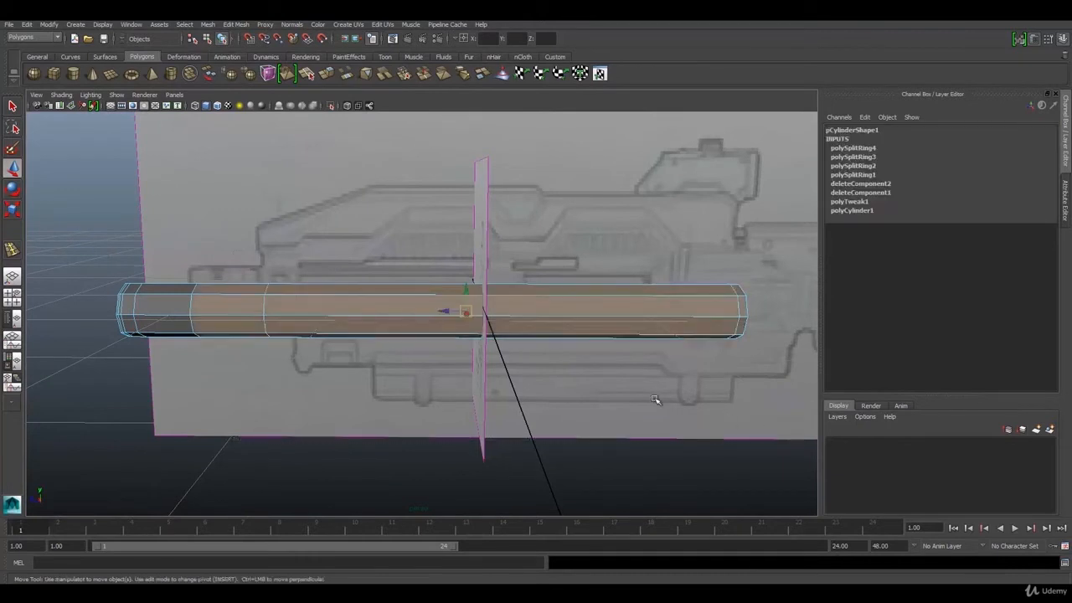
# Extrude the selected barrel faces and scale them slightly inward to make the section behind the muzzle thinner
pyautogui.click(236, 25)
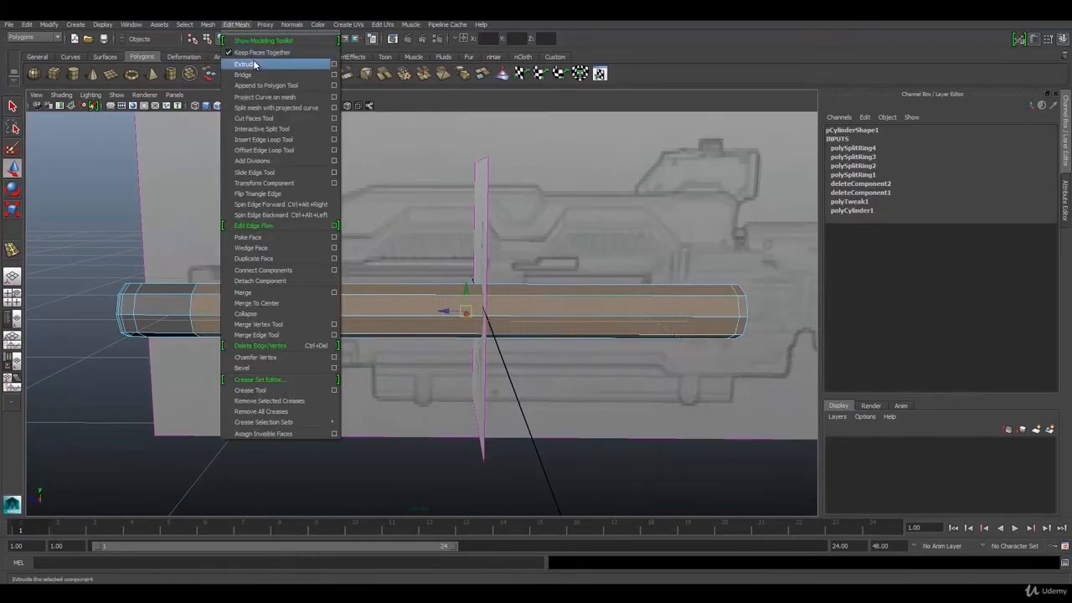
pyautogui.click(252, 65)
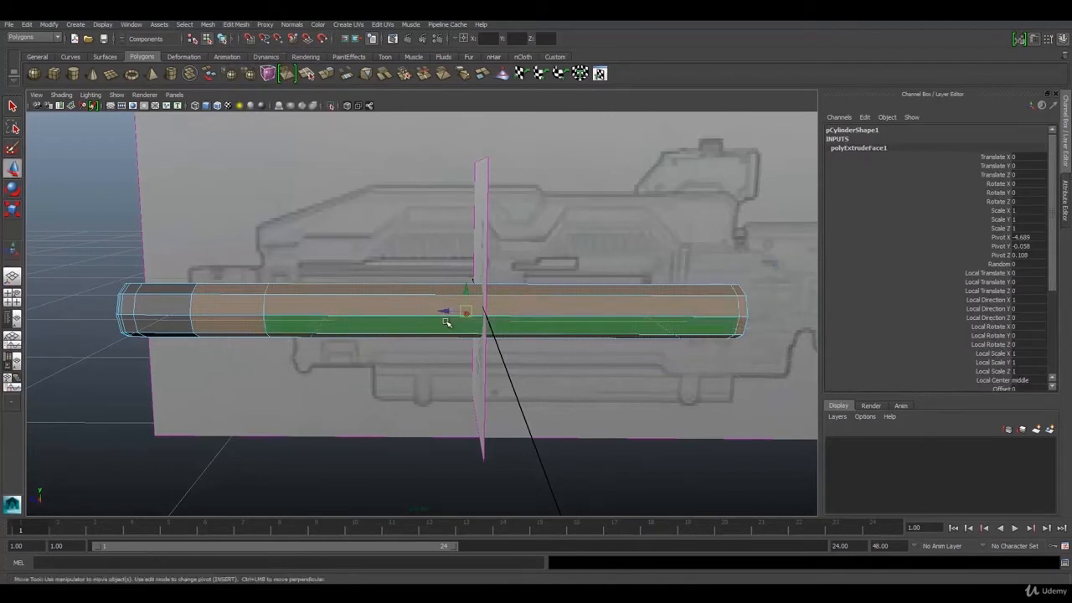
pyautogui.press('e')
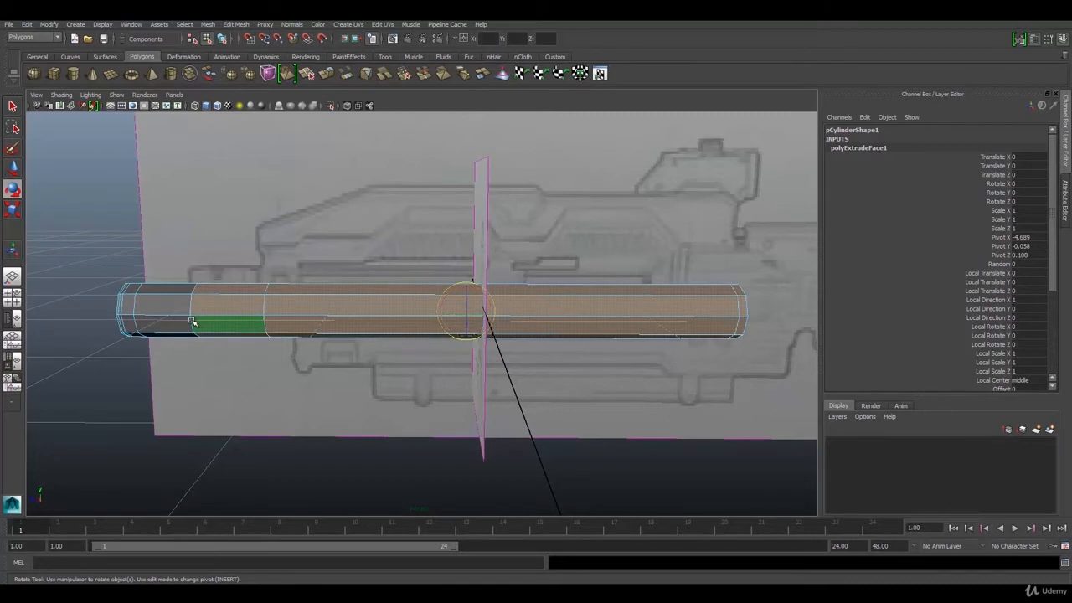
pyautogui.press('r')
pyautogui.moveTo(450, 359)
pyautogui.keyDown('alt'); pyautogui.mouseDown()
pyautogui.moveTo(462, 366)
pyautogui.moveTo(464, 343)
pyautogui.mouseUp(); pyautogui.keyUp('alt')
pyautogui.moveTo(459, 345); pyautogui.dragTo(442, 353)
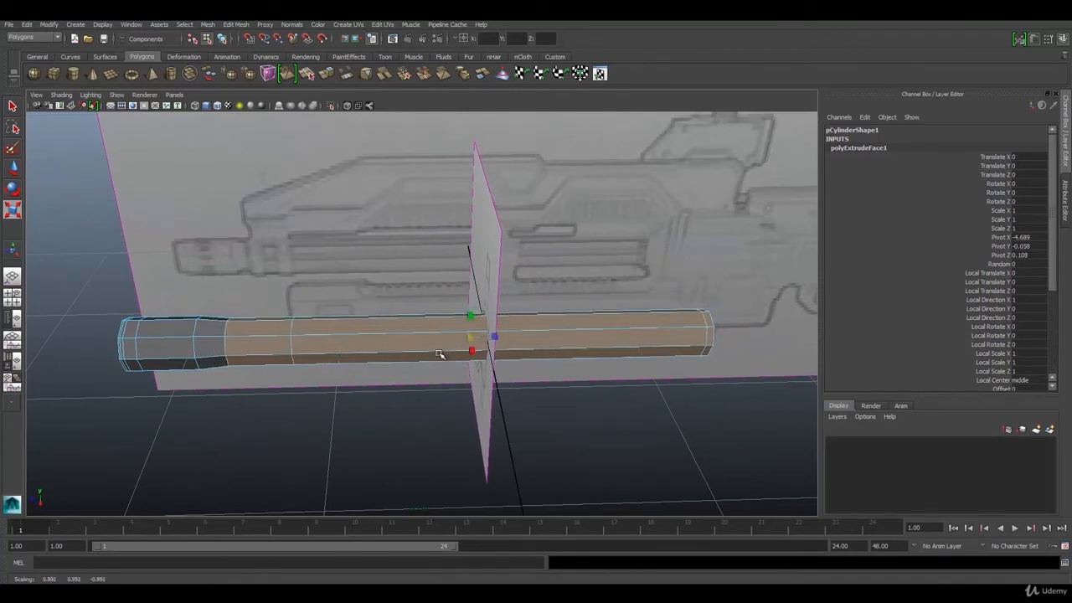
# Move the extruded barrel faces slightly forward along the barrel to shorten the taper behind the muzzle
pyautogui.press('w')
pyautogui.click(449, 342)
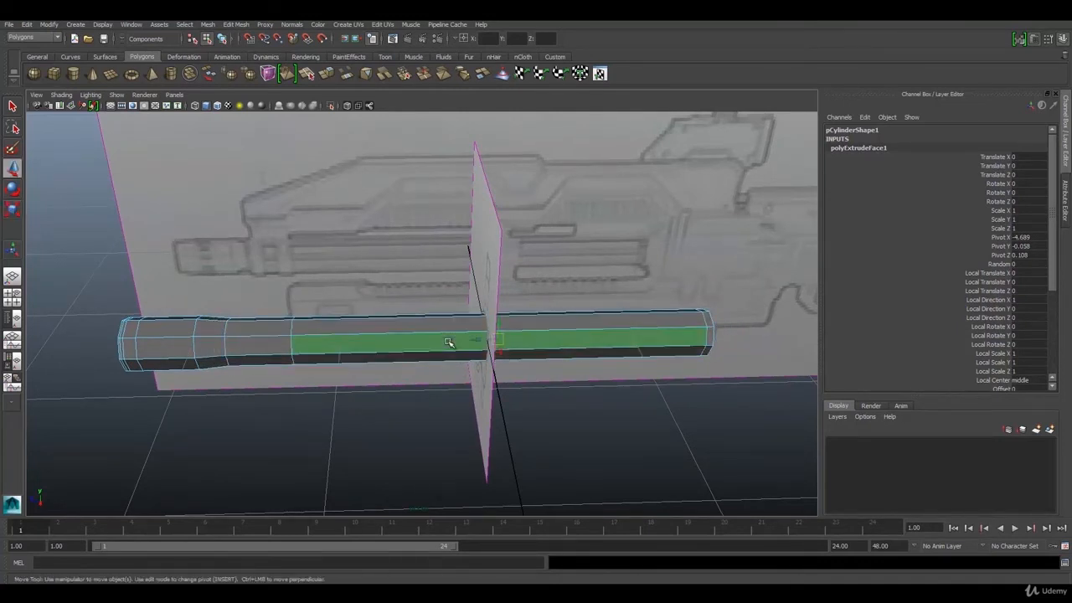
pyautogui.hotkey('ctrl', 'z')
pyautogui.moveTo(450, 339); pyautogui.dragTo(445, 341)
# Move the vertices at the barrel's rear end further back in the side view to match the reference
pyautogui.press('space')
pyautogui.press('space')
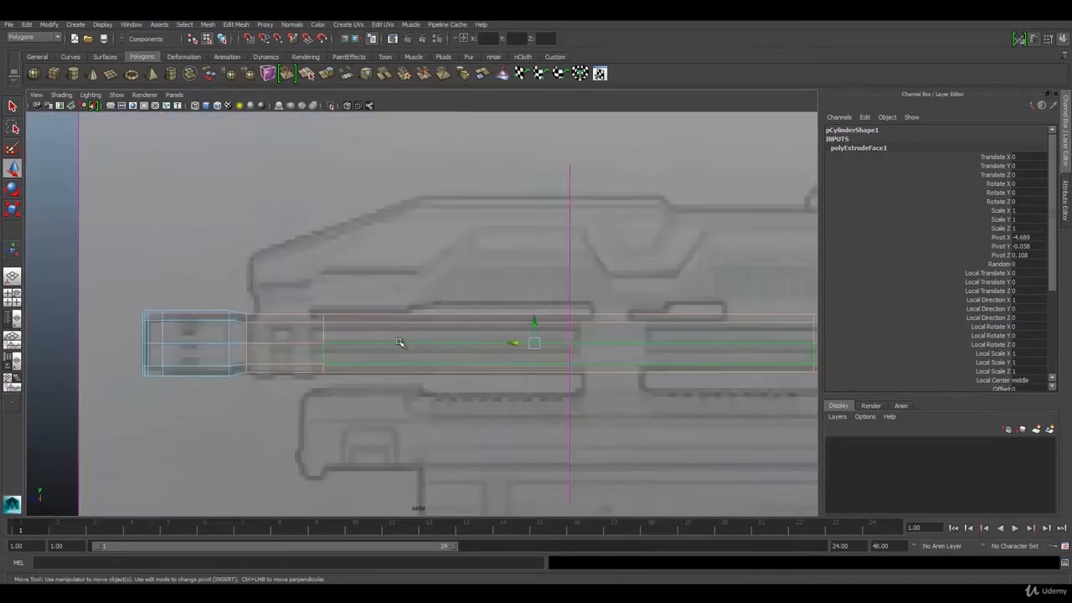
pyautogui.scroll(1, 307, 337)
pyautogui.keyDown('alt'); pyautogui.moveTo(225, 352); pyautogui.dragTo(261, 354, button='middle'); pyautogui.keyUp('alt')
pyautogui.scroll(3, 203, 328)
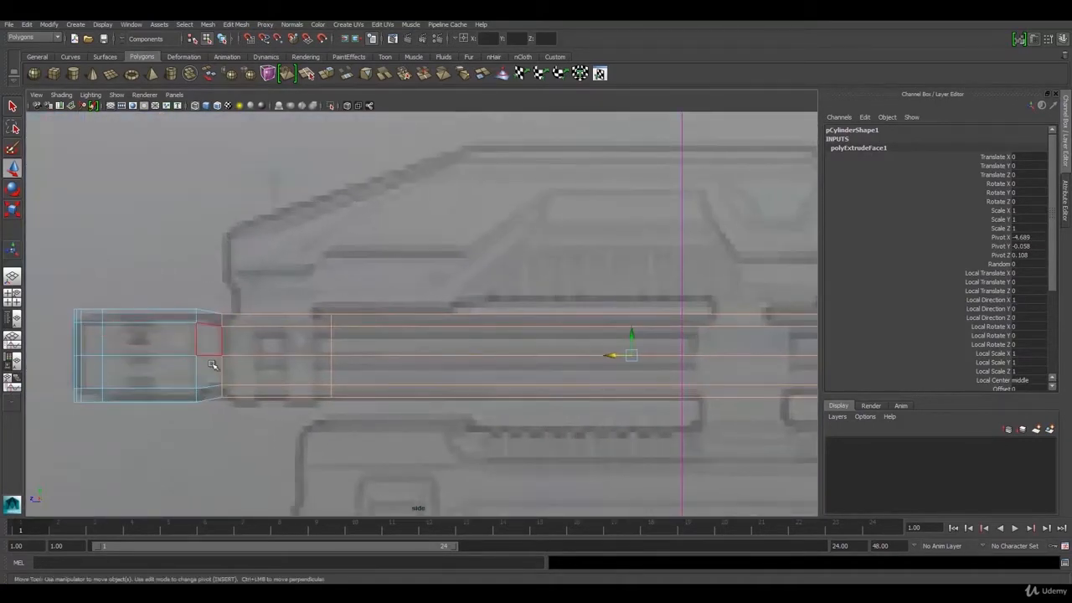
pyautogui.scroll(-4, 220, 364)
pyautogui.keyDown('alt'); pyautogui.moveTo(480, 378); pyautogui.dragTo(412, 383, button='middle'); pyautogui.keyUp('alt')
pyautogui.scroll(1, 559, 344)
pyautogui.scroll(2, 562, 344)
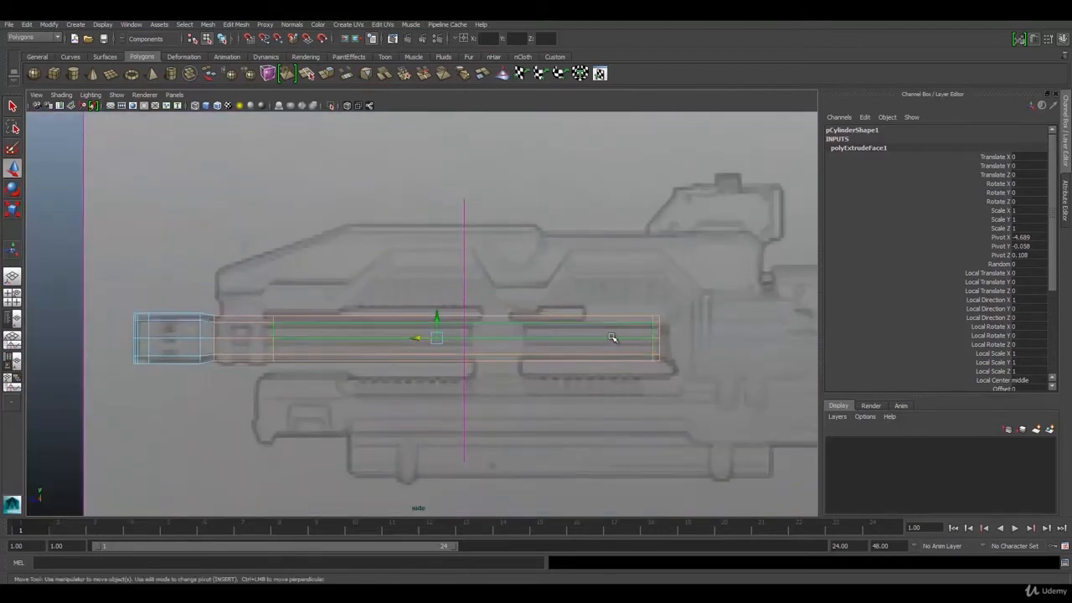
pyautogui.moveTo(611, 337); pyautogui.dragTo(572, 337, button='right')
pyautogui.moveTo(633, 313); pyautogui.dragTo(696, 395)
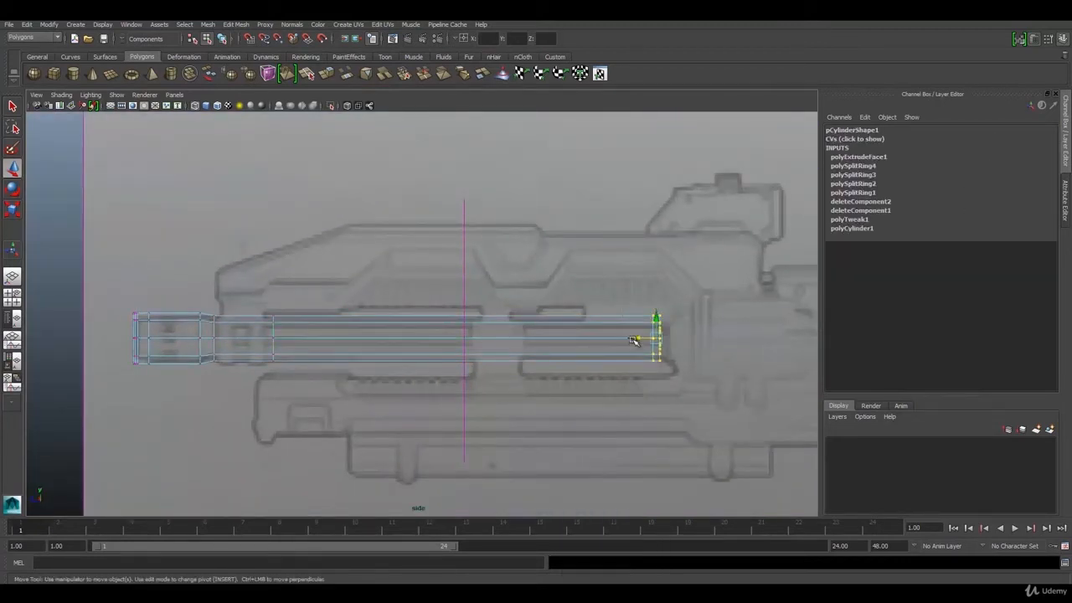
pyautogui.moveTo(634, 340); pyautogui.dragTo(654, 338)
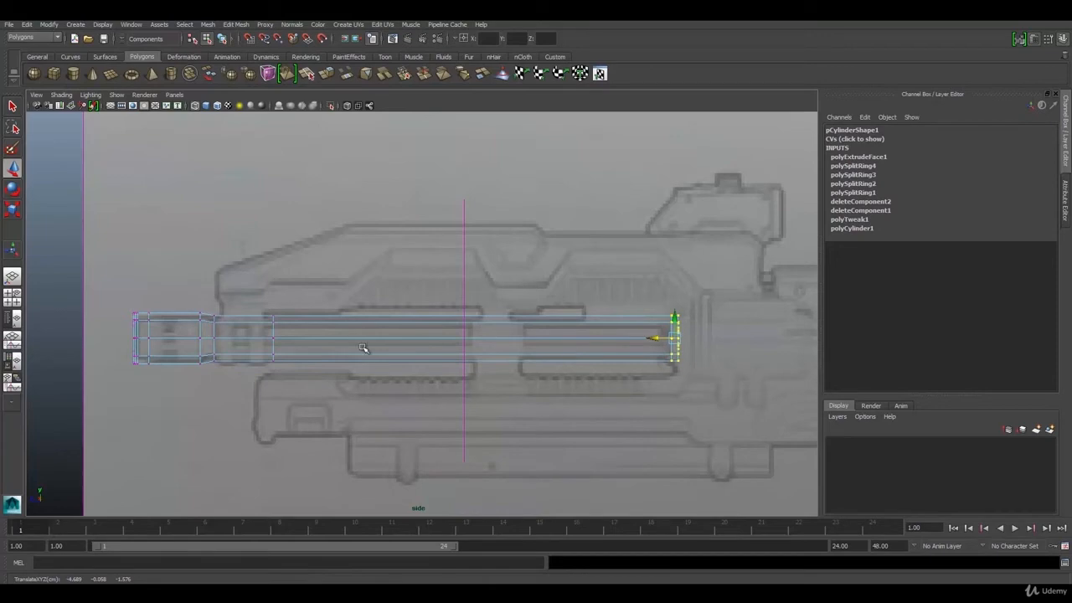
# Inspect the barrel with smoothed preview in perspective, and return it to unsmoothed low-poly display, selected in object mode
pyautogui.press('space')
pyautogui.press('space')
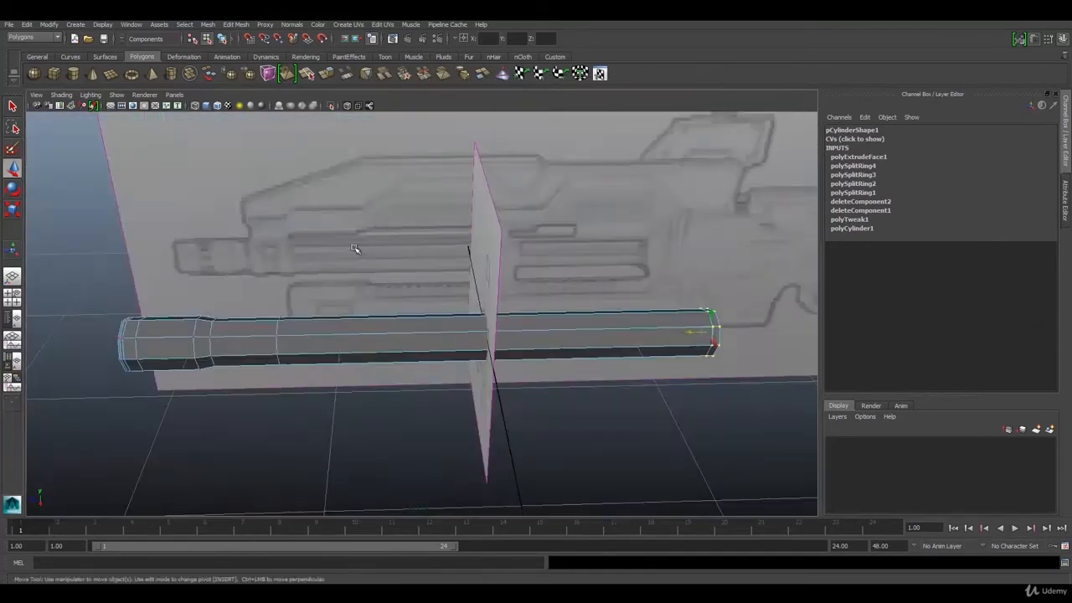
pyautogui.keyDown('alt'); pyautogui.moveTo(355, 251); pyautogui.dragTo(281, 265); pyautogui.keyUp('alt')
pyautogui.scroll(5, 282, 266)
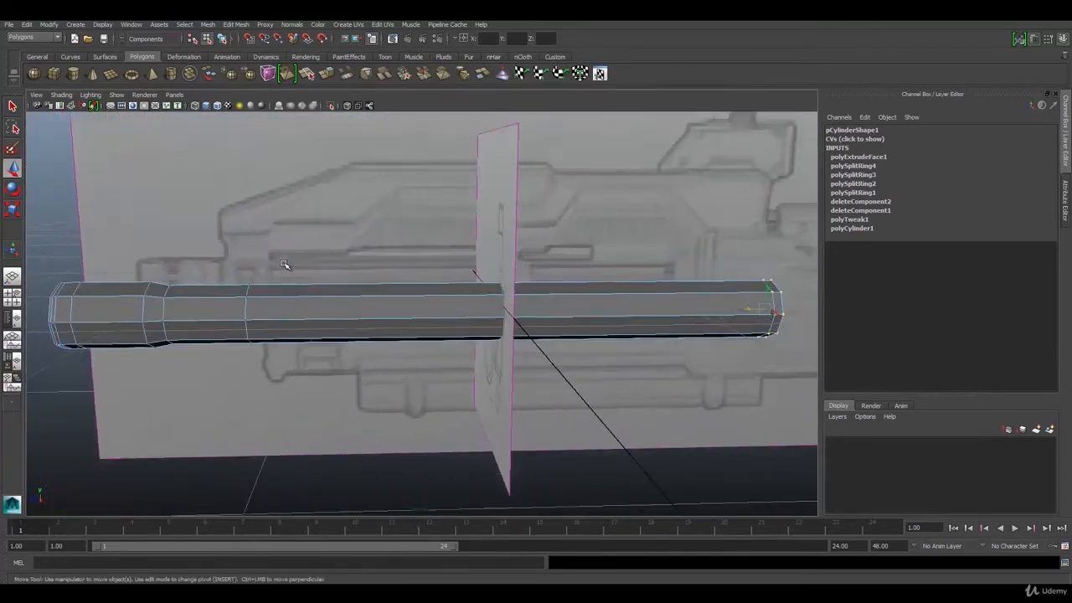
pyautogui.press('3')
pyautogui.scroll(-3, 285, 270)
pyautogui.click(208, 450)
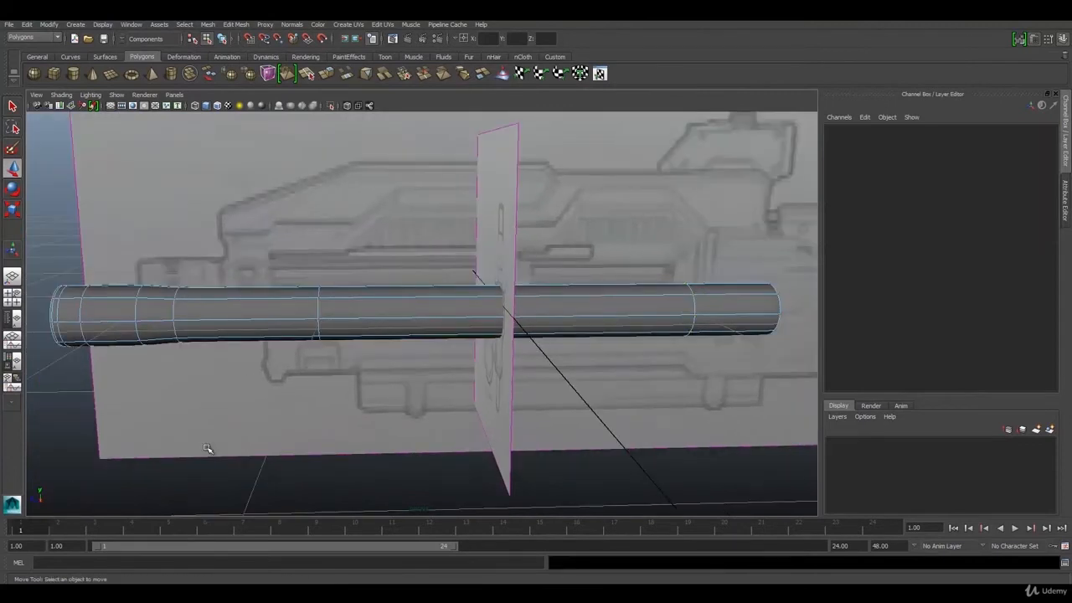
pyautogui.moveTo(173, 309); pyautogui.dragTo(205, 296, button='right')
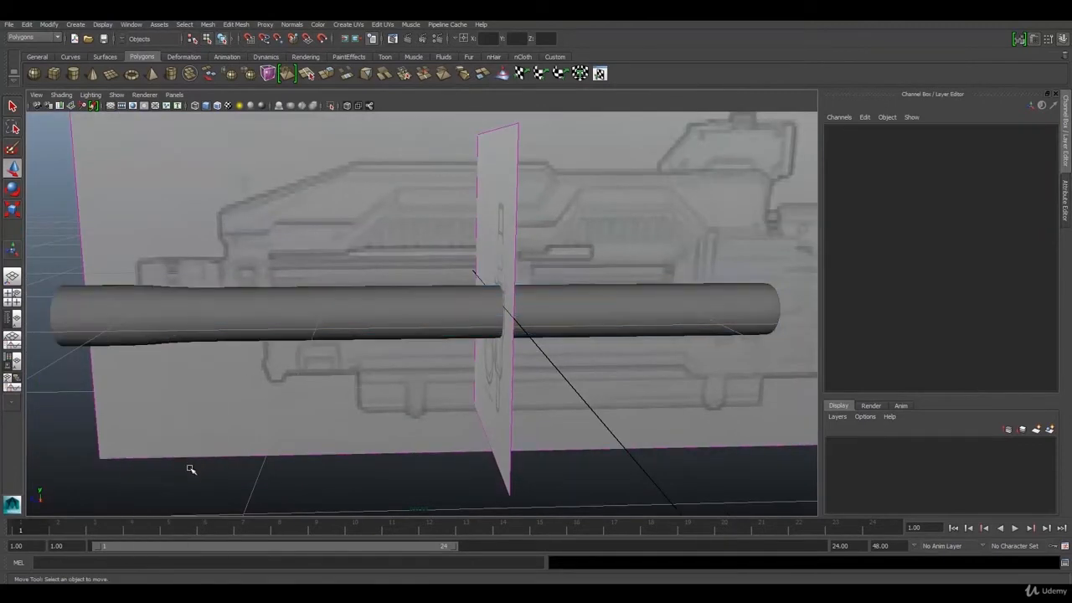
pyautogui.click(146, 326)
pyautogui.press('1')
pyautogui.keyDown('alt'); pyautogui.moveTo(198, 331); pyautogui.dragTo(289, 310); pyautogui.keyUp('alt')
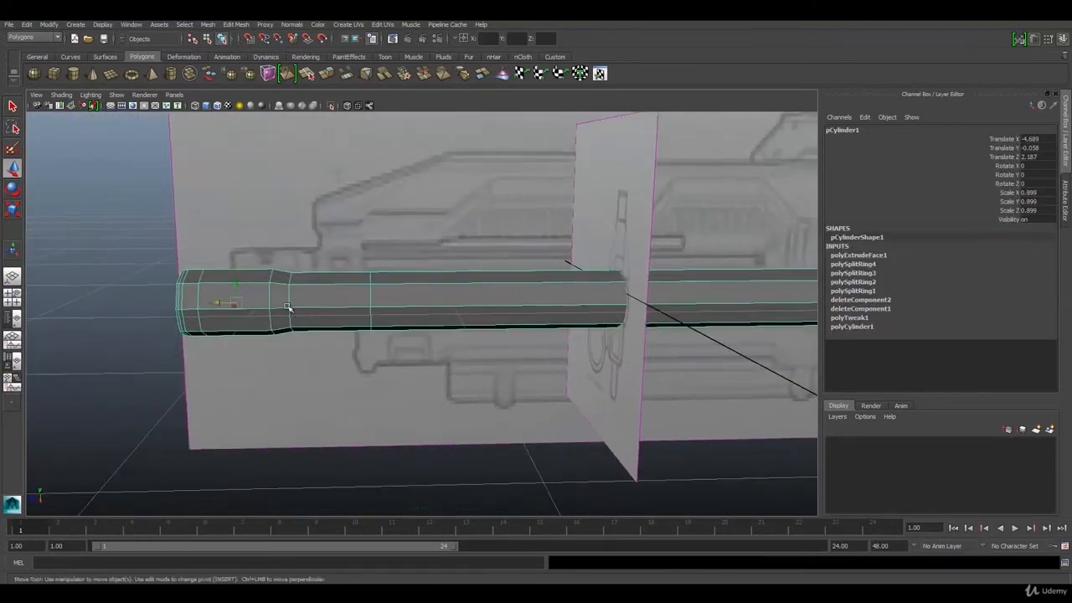
pyautogui.scroll(4, 287, 301)
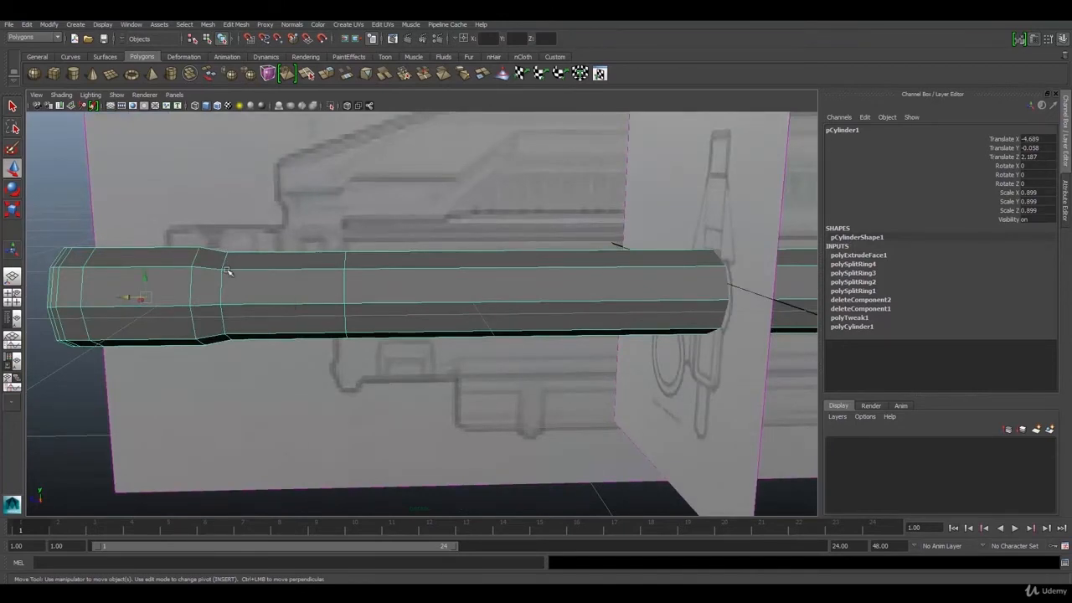
# Select the muzzle section's vertices in the side view and scale them up uniformly by about 1.05
pyautogui.press('space')
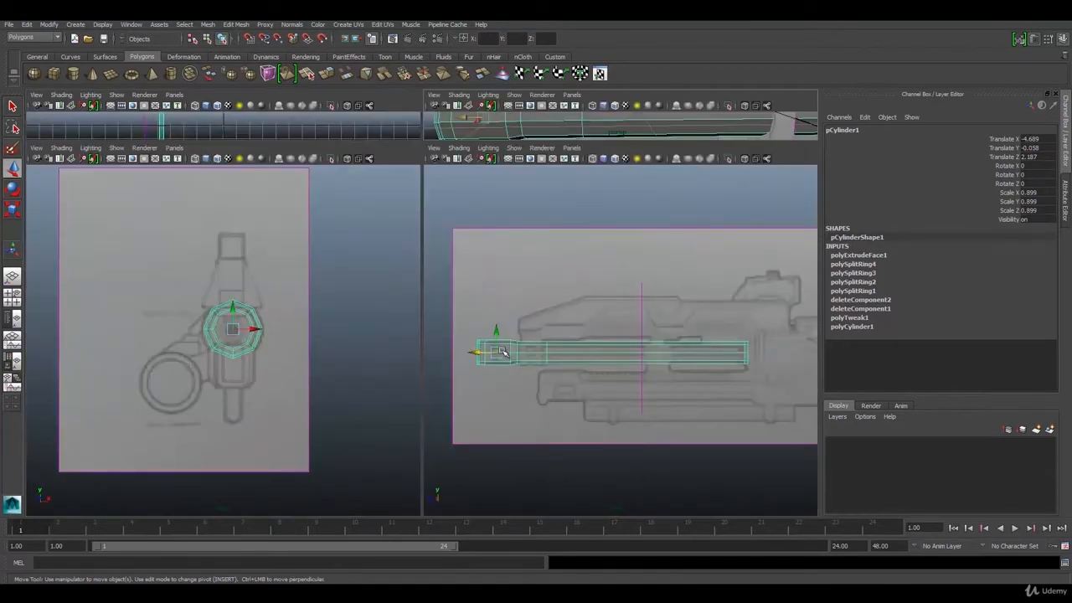
pyautogui.press('space')
pyautogui.scroll(2, 413, 360)
pyautogui.moveTo(211, 331); pyautogui.dragTo(173, 332, button='right')
pyautogui.moveTo(159, 379); pyautogui.dragTo(161, 398)
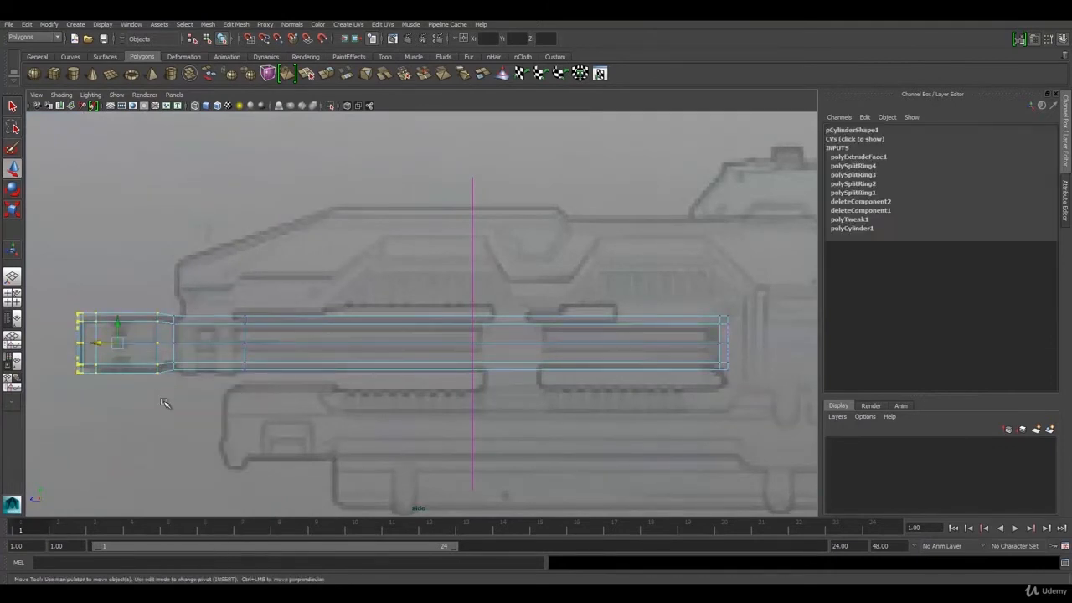
pyautogui.press('e')
pyautogui.press('r')
pyautogui.moveTo(118, 343); pyautogui.dragTo(122, 345)
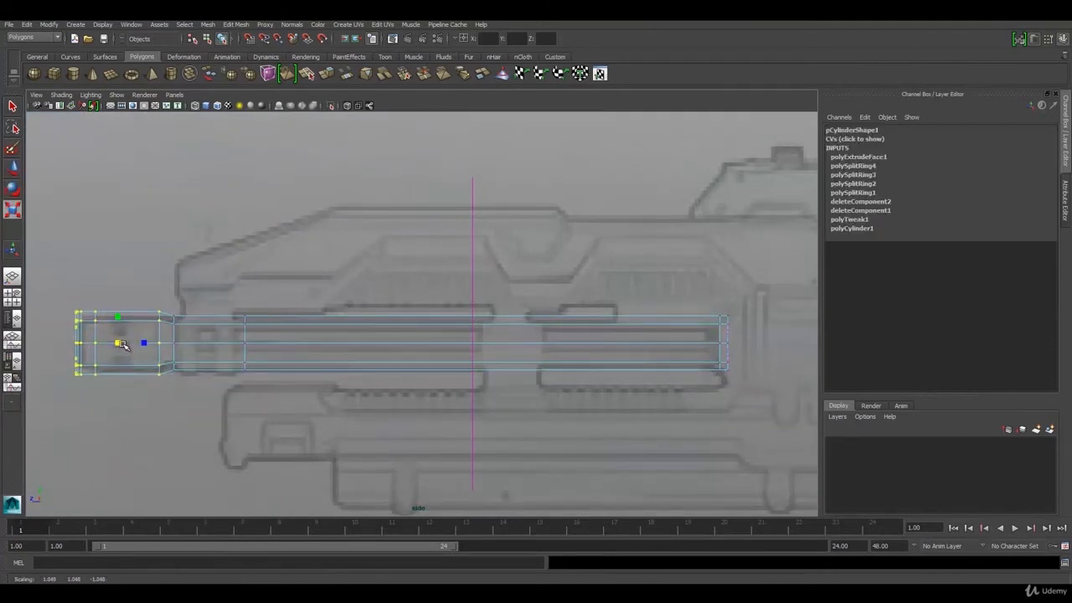
# Select the whole barrel in object mode and scale it down uniformly to 0.871
pyautogui.moveTo(154, 347); pyautogui.dragTo(213, 341, button='right')
pyautogui.rightClick(132, 346)
pyautogui.rightClick(131, 361)
pyautogui.press('w')
pyautogui.click(243, 329)
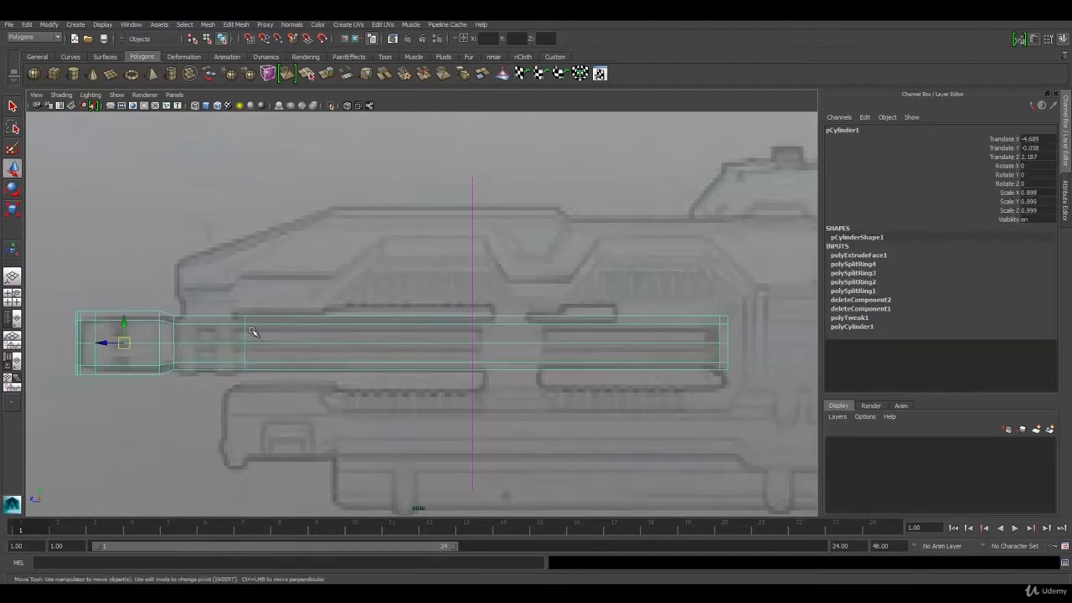
pyautogui.press('r')
pyautogui.moveTo(125, 344)
pyautogui.mouseDown()
pyautogui.moveTo(109, 350)
pyautogui.moveTo(123, 346)
pyautogui.mouseUp()
pyautogui.press('w')
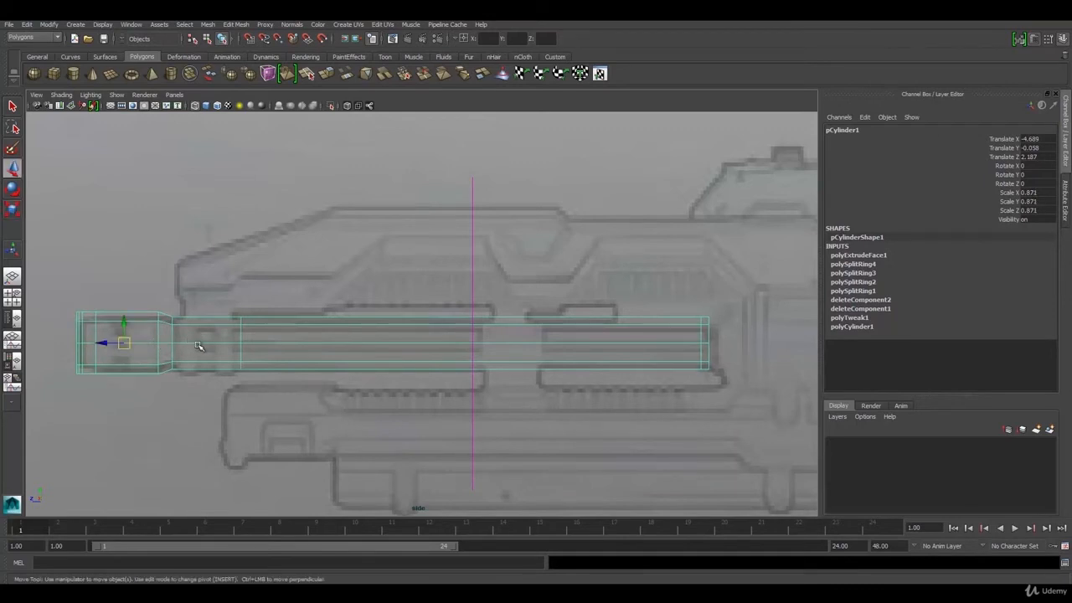
# Switch the barrel to vertex selection in perspective, pick the vertices around the muzzle taper, and clear the selection
pyautogui.keyDown('alt'); pyautogui.moveTo(201, 350); pyautogui.dragTo(284, 352, button='middle'); pyautogui.keyUp('alt')
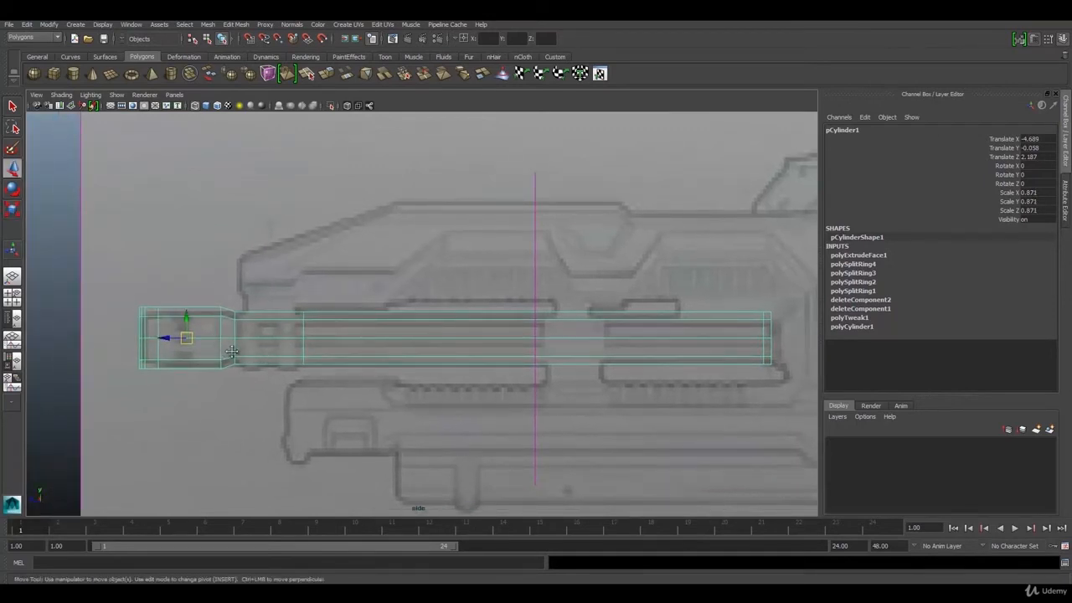
pyautogui.scroll(1, 283, 351)
pyautogui.press('space')
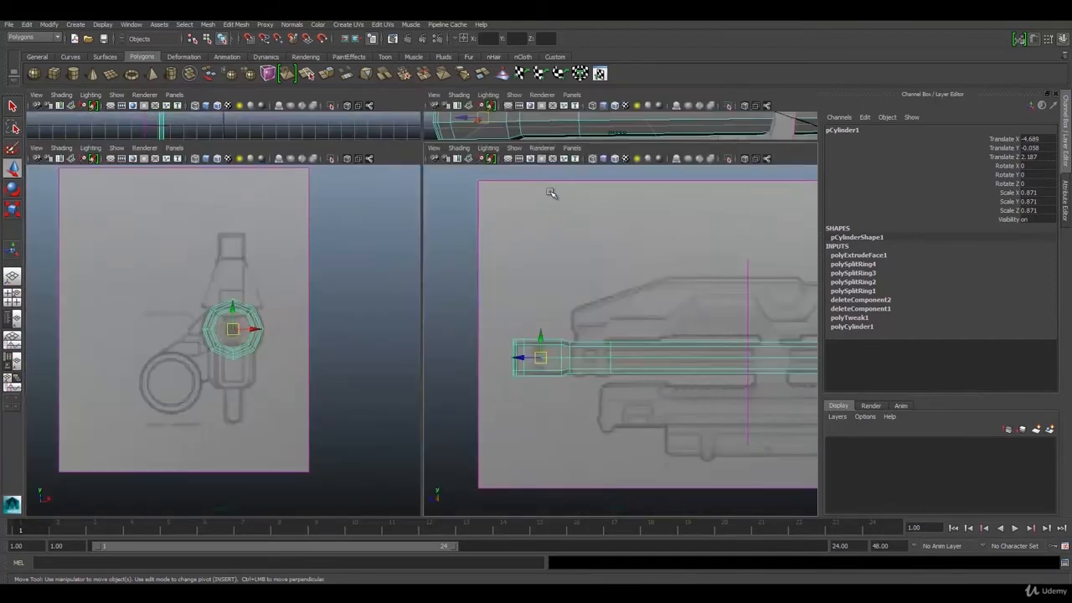
pyautogui.press('space')
pyautogui.keyDown('alt'); pyautogui.moveTo(311, 237); pyautogui.dragTo(249, 283); pyautogui.keyUp('alt')
pyautogui.moveTo(265, 284); pyautogui.dragTo(220, 285, button='right')
pyautogui.moveTo(201, 217); pyautogui.dragTo(285, 376)
pyautogui.keyDown('alt'); pyautogui.moveTo(258, 331); pyautogui.dragTo(146, 307); pyautogui.keyUp('alt')
pyautogui.click(189, 310)
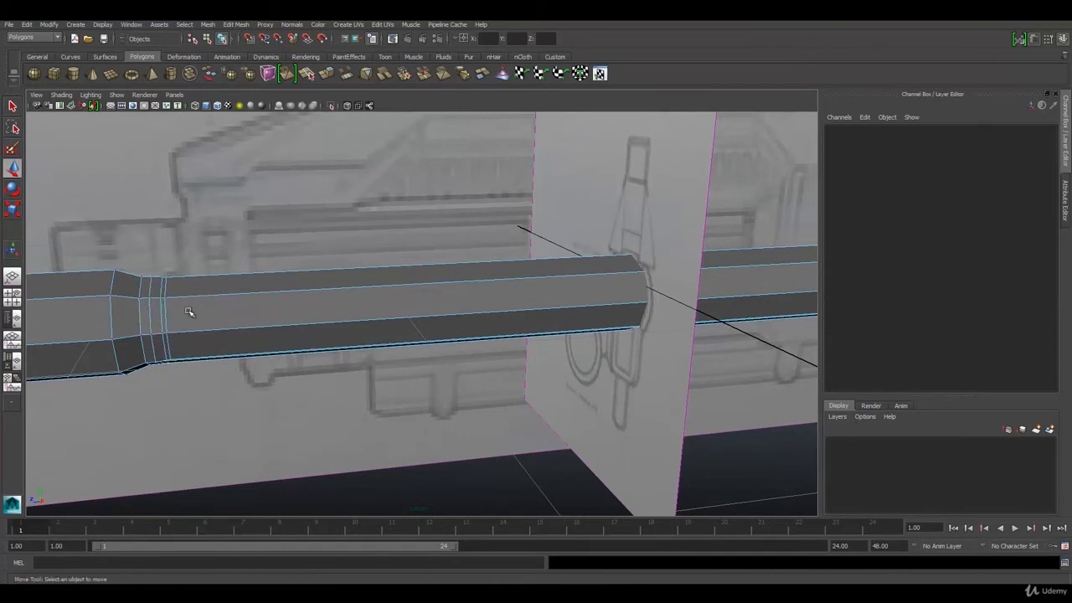
# Move the two rearmost edge rings behind the muzzle taper back in the side view to the reference collar's rear edge
pyautogui.keyDown('alt'); pyautogui.moveTo(215, 300); pyautogui.dragTo(306, 279, button='middle'); pyautogui.keyUp('alt')
pyautogui.scroll(-3, 334, 276)
pyautogui.scroll(3, 353, 276)
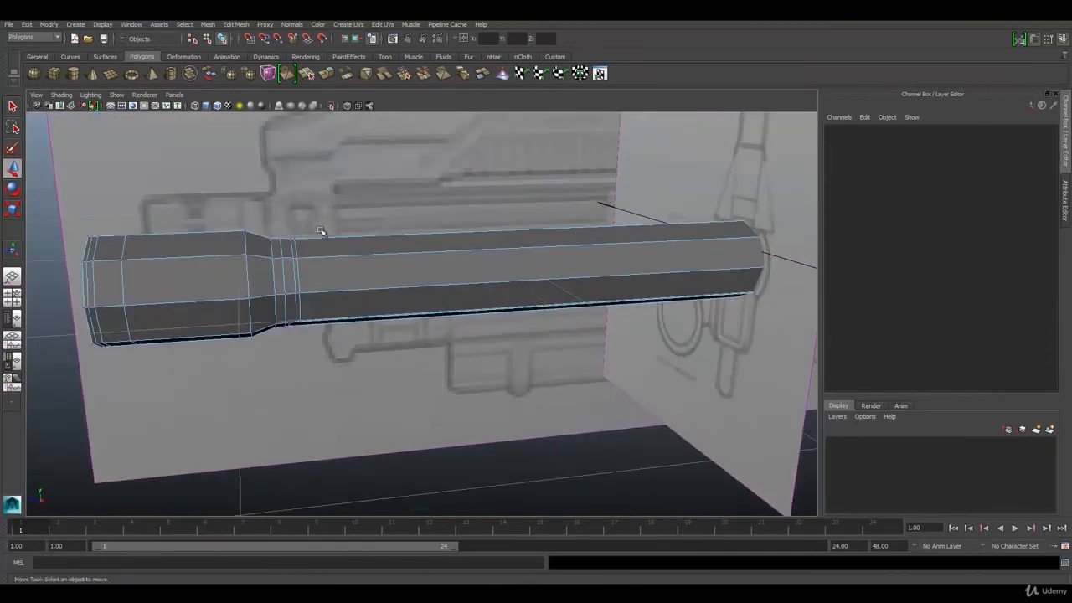
pyautogui.press('space')
pyautogui.press('space')
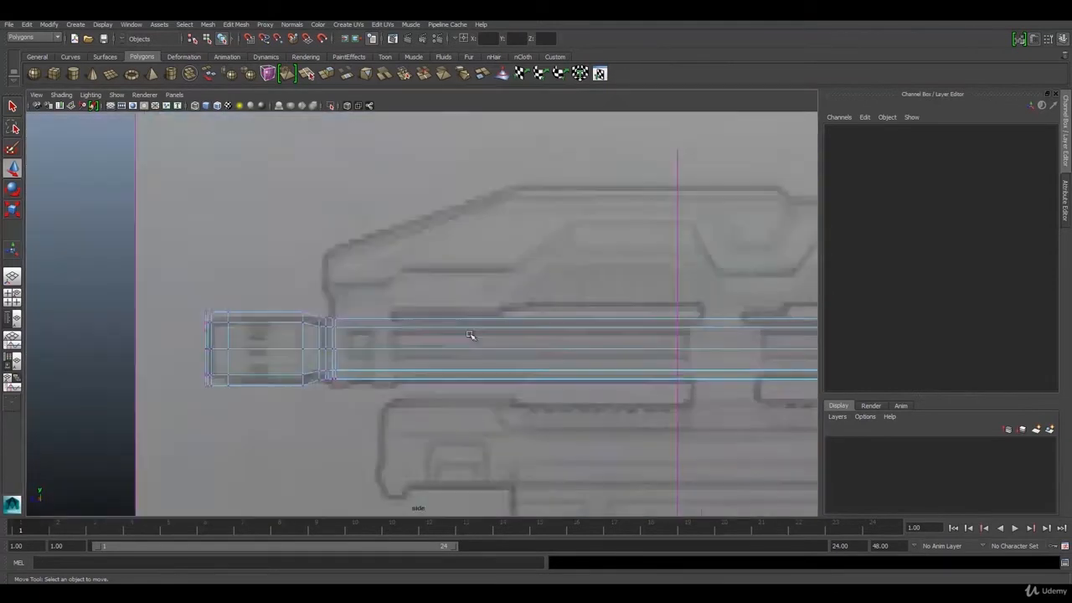
pyautogui.scroll(1, 302, 326)
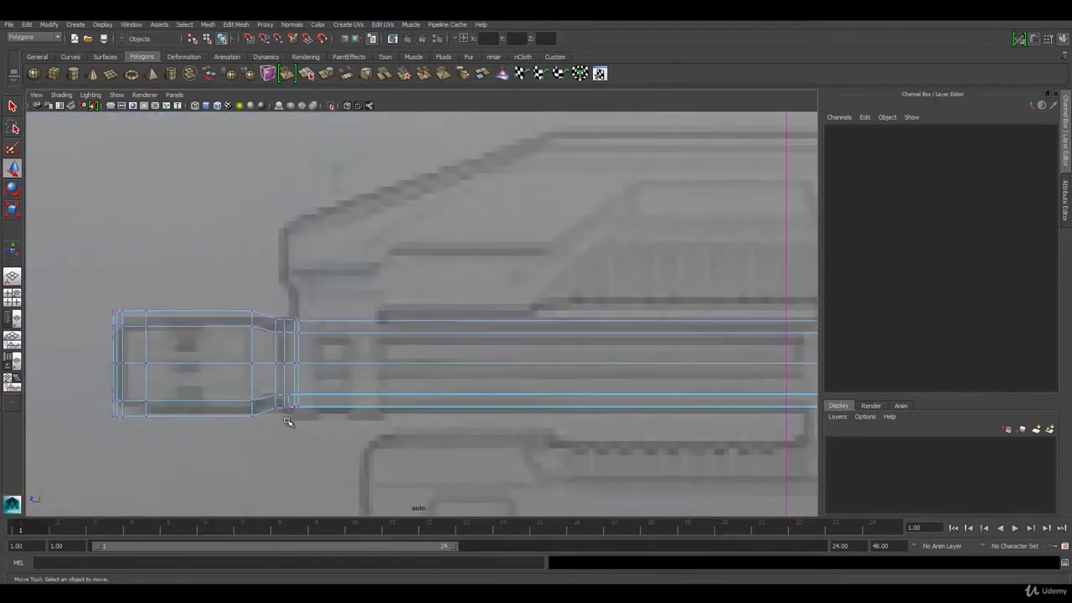
pyautogui.moveTo(287, 422); pyautogui.dragTo(302, 310)
pyautogui.moveTo(279, 365); pyautogui.dragTo(356, 377)
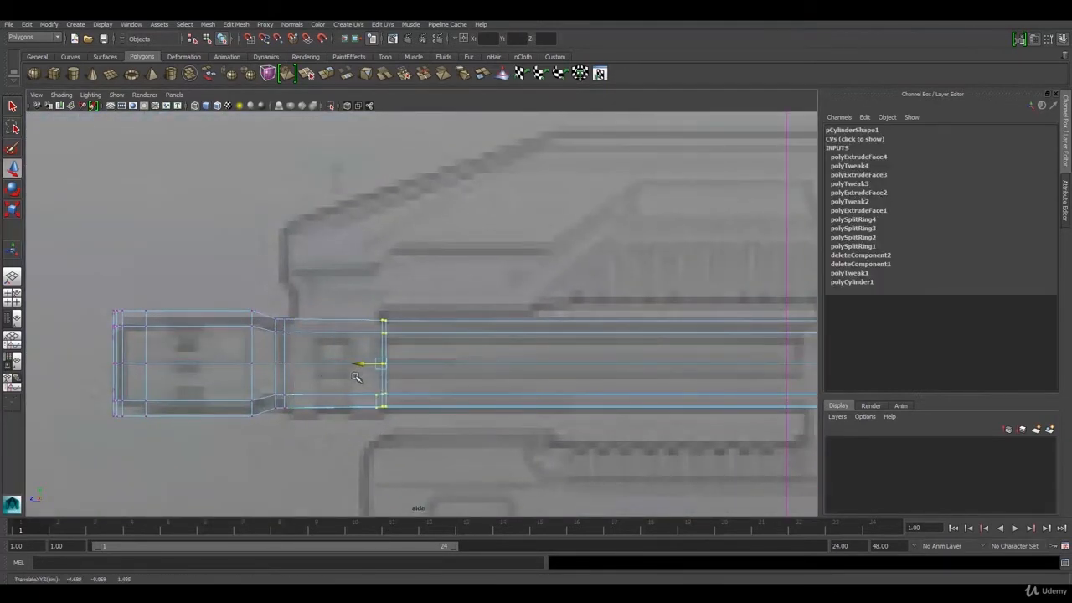
# Check the repositioned rings in perspective, select the whole barrel in object mode, and show the four-view layout
pyautogui.scroll(-5, 520, 349)
pyautogui.scroll(3, 579, 346)
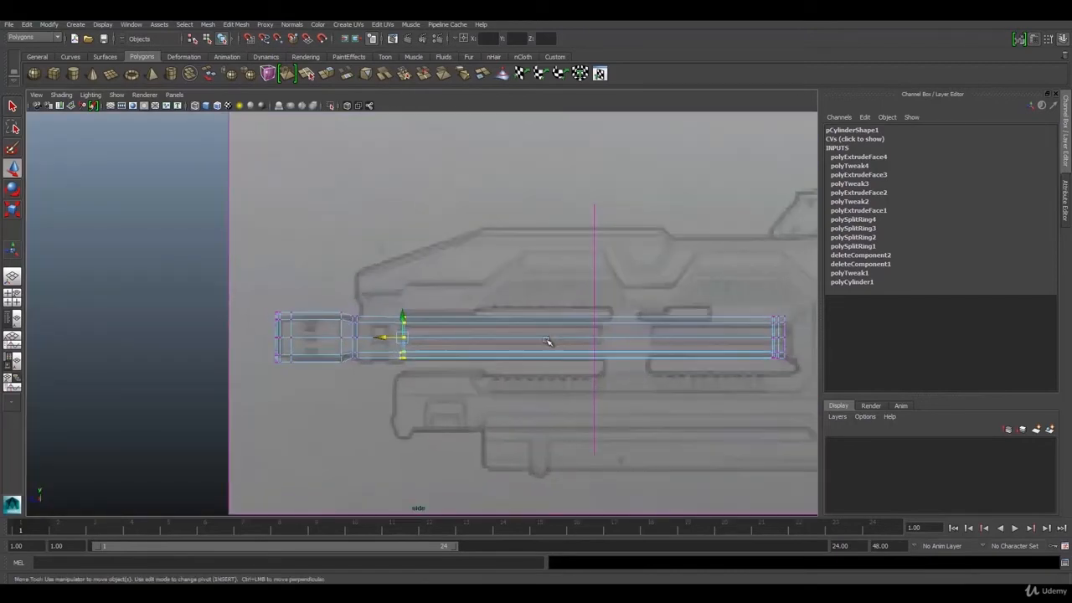
pyautogui.press('space')
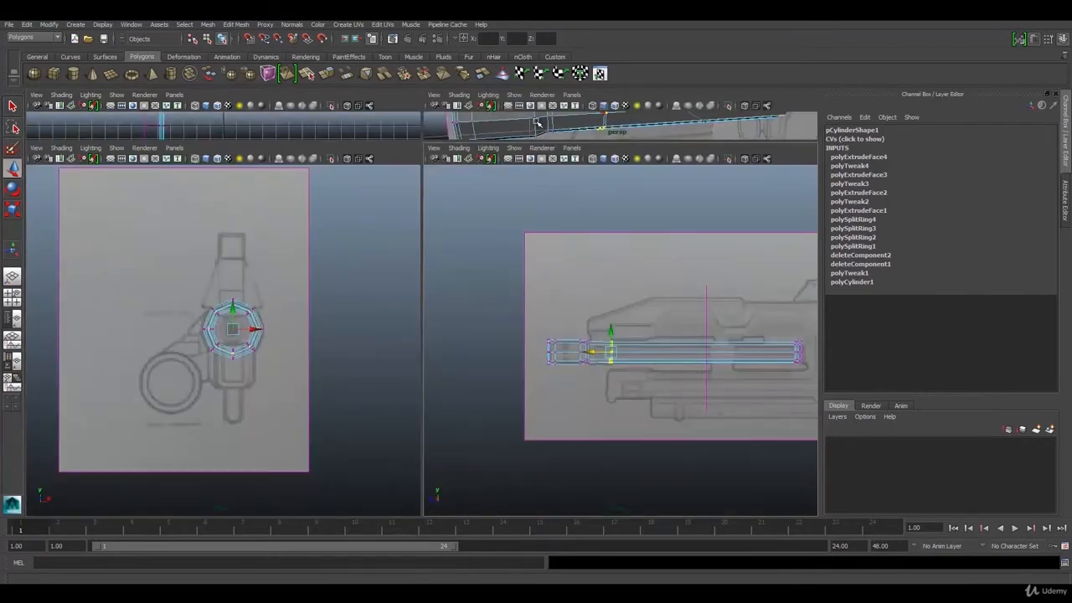
pyautogui.press('space')
pyautogui.keyDown('alt'); pyautogui.moveTo(474, 184); pyautogui.dragTo(276, 313); pyautogui.keyUp('alt')
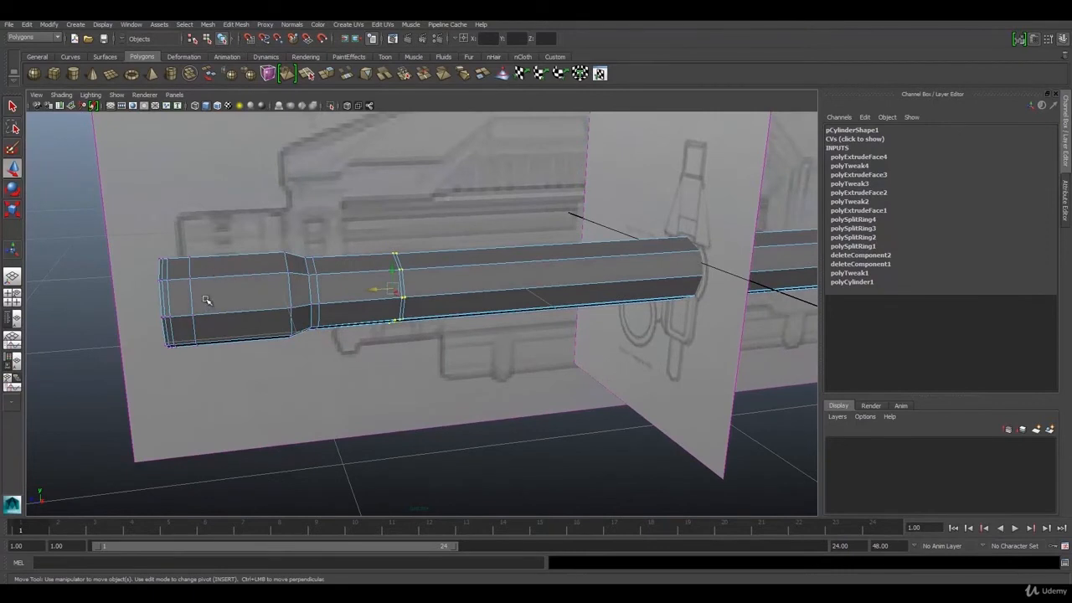
pyautogui.moveTo(206, 300); pyautogui.dragTo(242, 286, button='right')
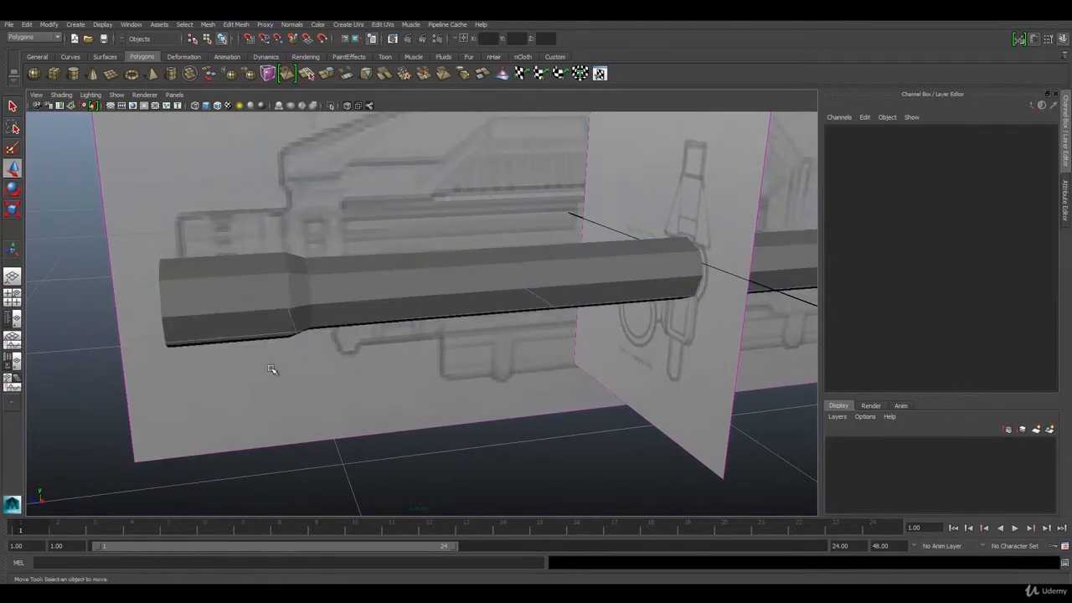
pyautogui.click(215, 302)
pyautogui.keyDown('alt'); pyautogui.moveTo(221, 299); pyautogui.dragTo(238, 321); pyautogui.keyUp('alt')
pyautogui.press('space')
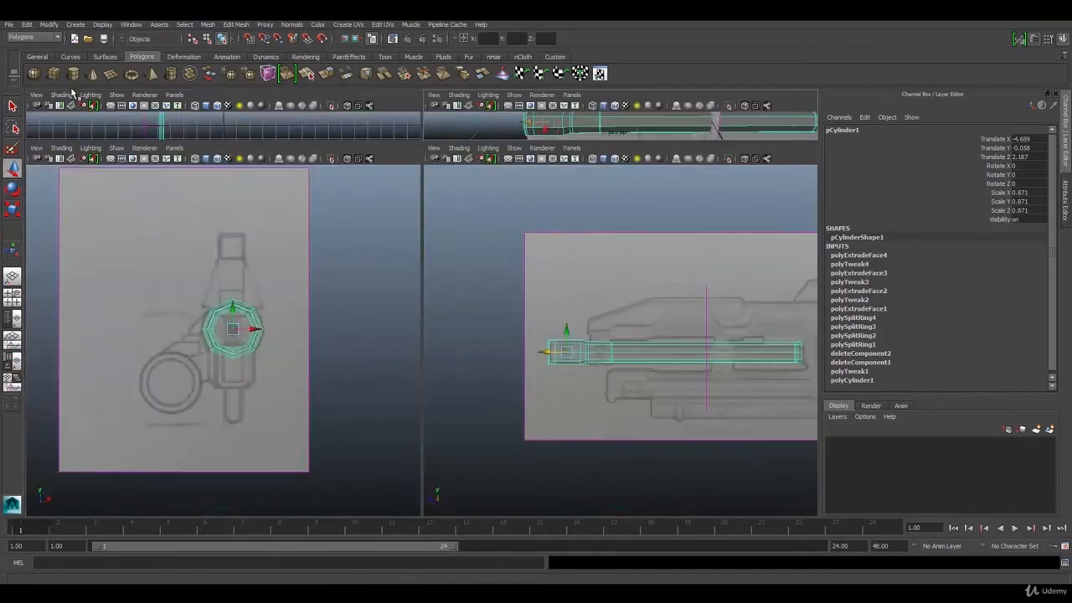
# Create a small polygon cylinder over the muzzle's upper vent marking in the side view
pyautogui.click(73, 73)
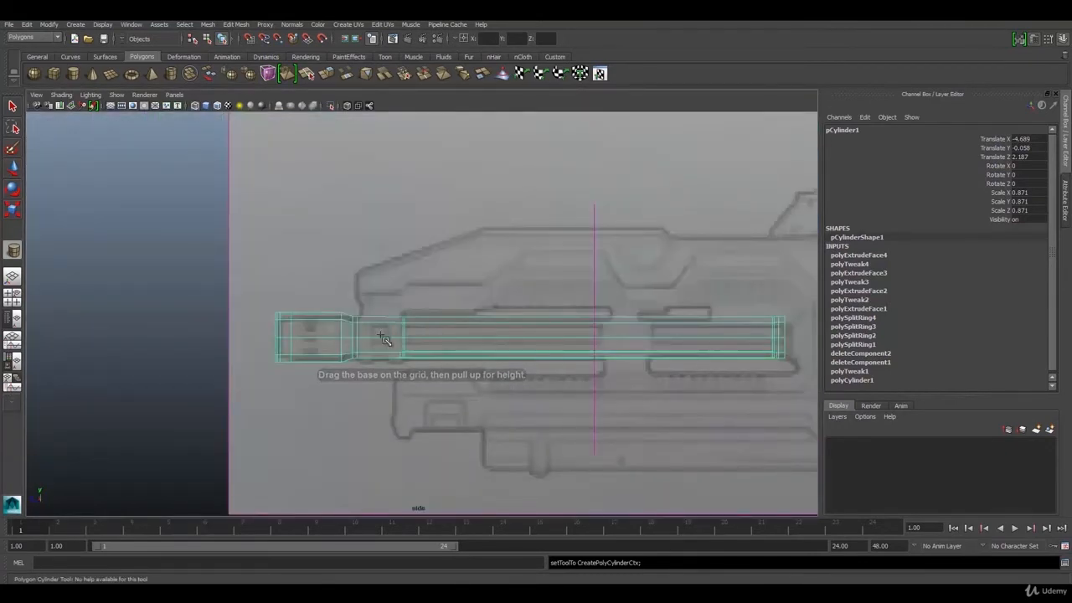
pyautogui.scroll(5, 301, 337)
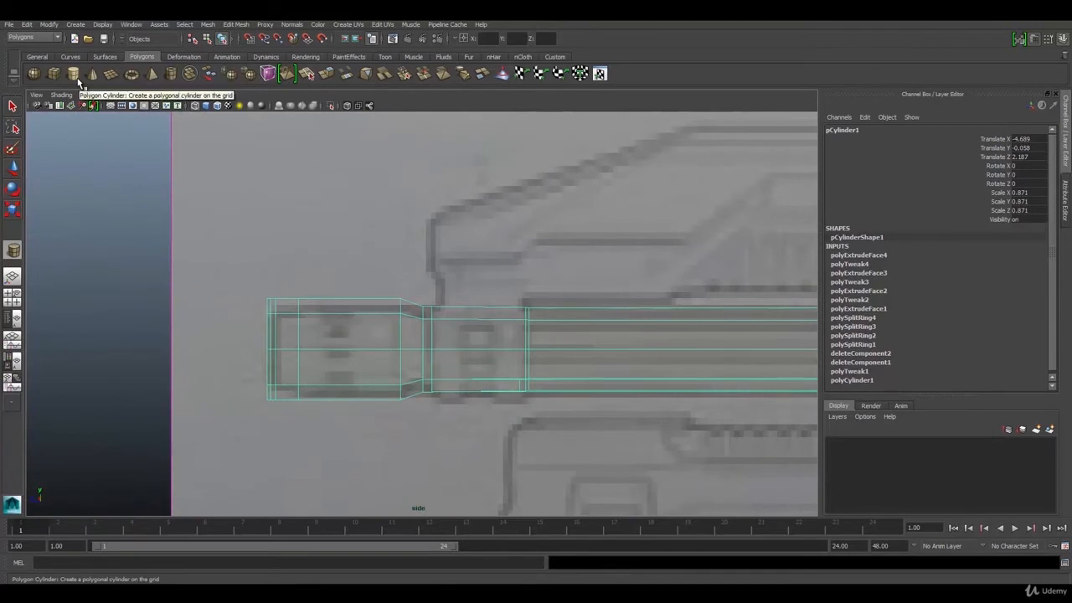
pyautogui.click(74, 74)
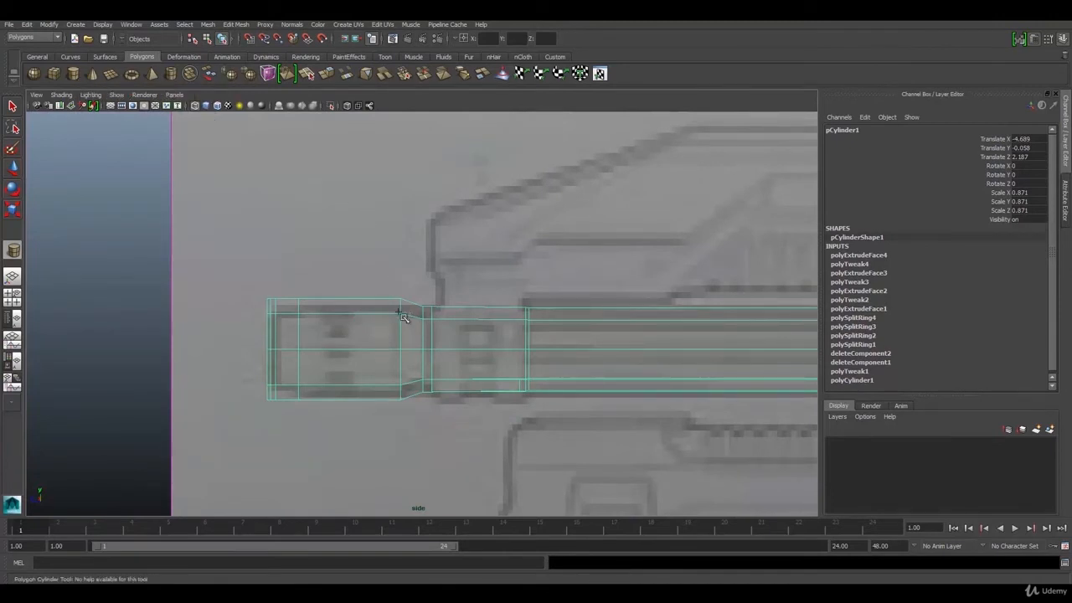
pyautogui.click(342, 334)
pyautogui.moveTo(346, 340); pyautogui.dragTo(340, 305)
pyautogui.moveTo(347, 226); pyautogui.dragTo(347, 224)
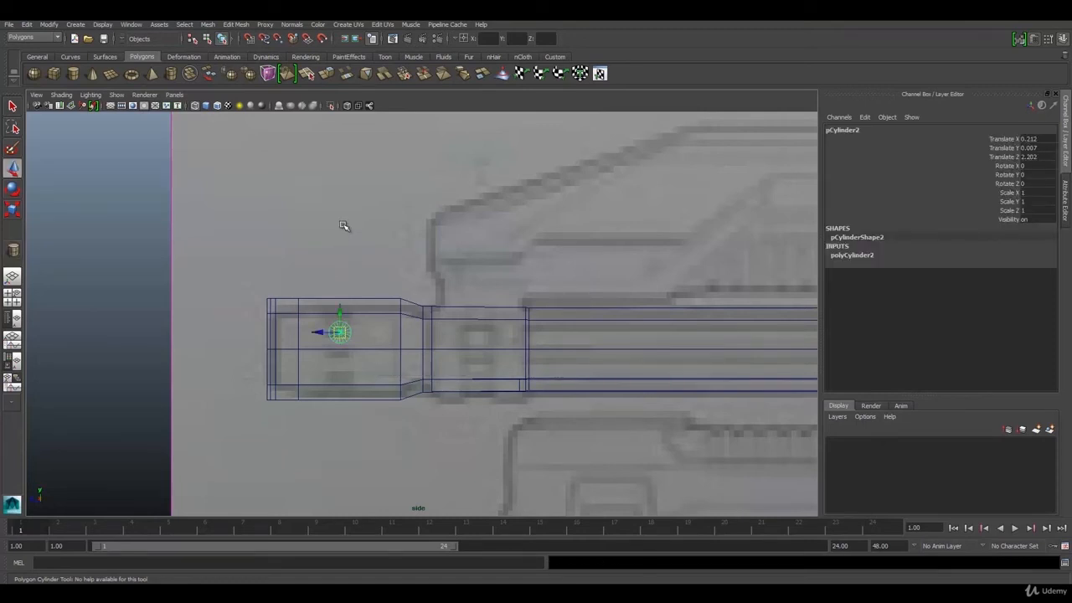
# Move the small cylinder in the side view over the reference's upper vent, to Translate Y 0.028 and Z 2.219
pyautogui.press('space')
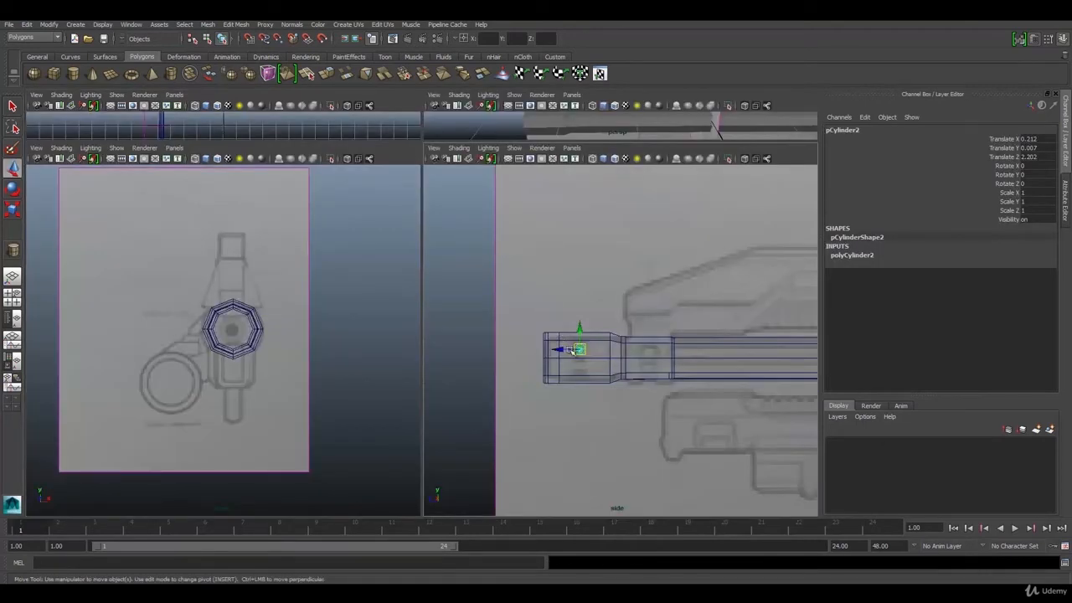
pyautogui.press('space')
pyautogui.scroll(4, 352, 335)
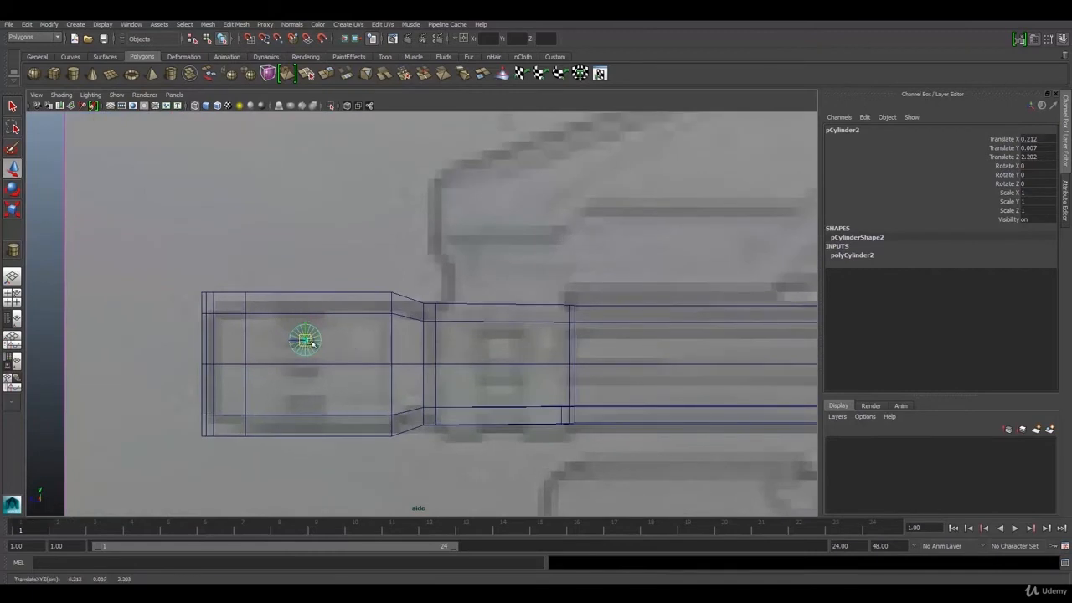
pyautogui.moveTo(311, 344); pyautogui.dragTo(293, 342)
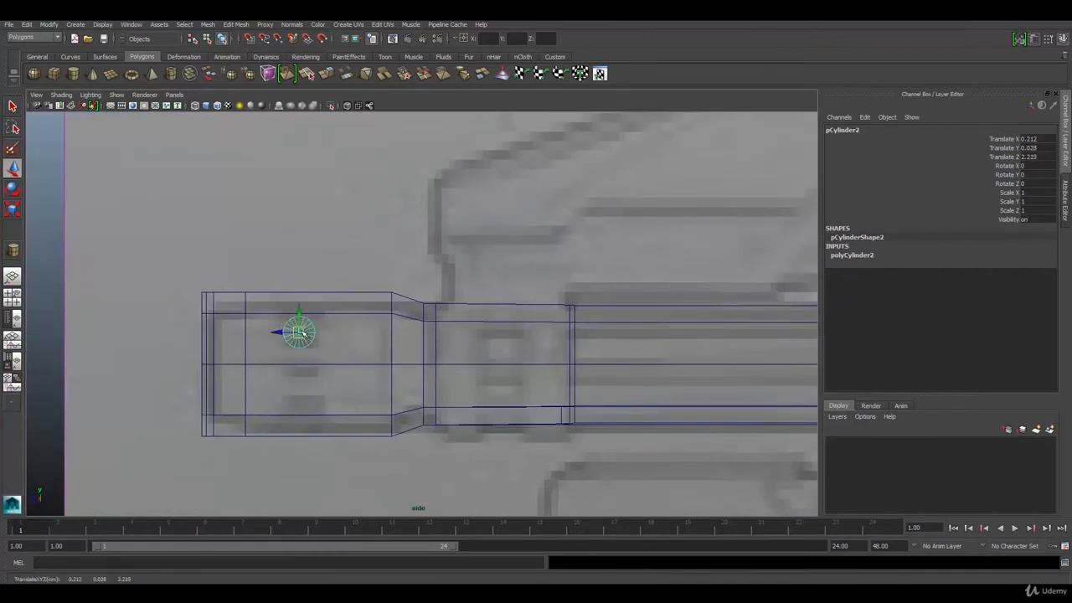
pyautogui.press('space')
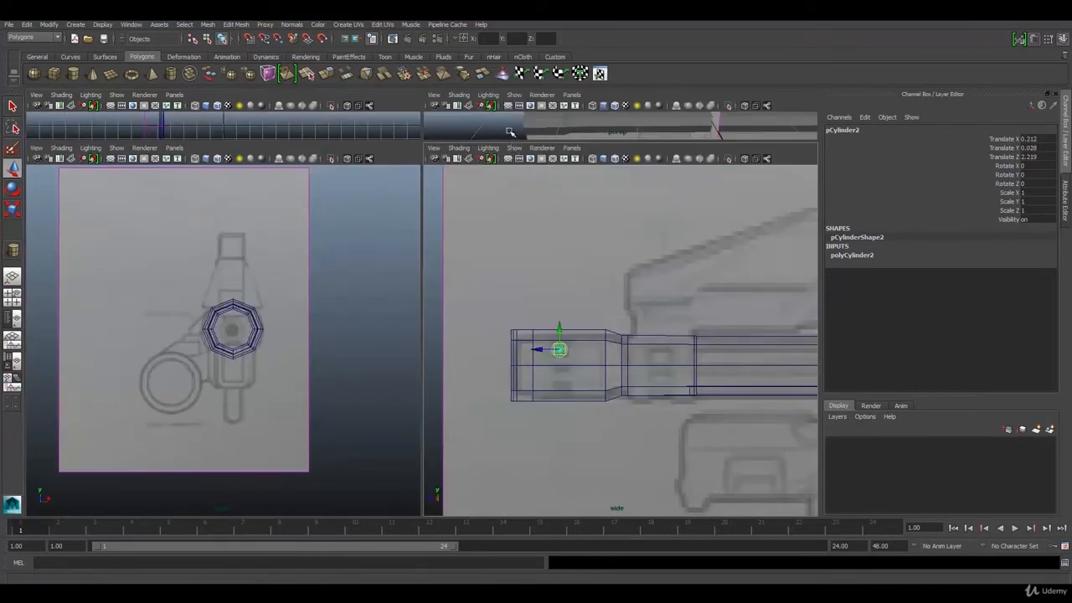
# In perspective, move the small cylinder sideways onto the muzzle wall at Translate X -4.522 and lower it to Y -0.011
pyautogui.press('space')
pyautogui.scroll(-3, 496, 234)
pyautogui.keyDown('alt'); pyautogui.moveTo(427, 317); pyautogui.dragTo(359, 335); pyautogui.keyUp('alt')
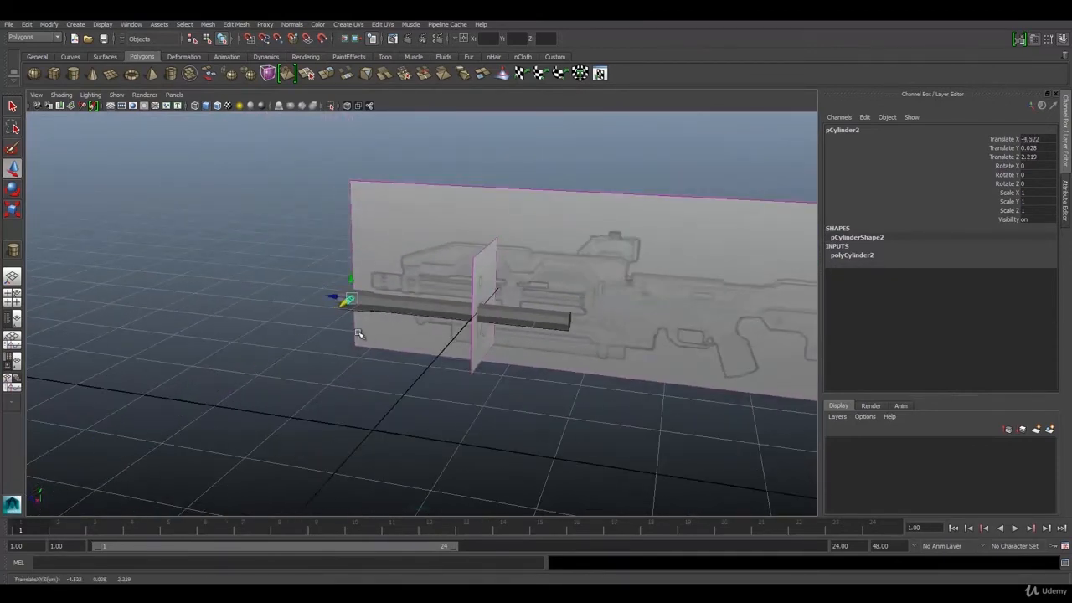
pyautogui.scroll(3, 308, 310)
pyautogui.keyDown('alt'); pyautogui.moveTo(309, 310); pyautogui.dragTo(441, 269); pyautogui.keyUp('alt')
pyautogui.moveTo(575, 226); pyautogui.dragTo(411, 249)
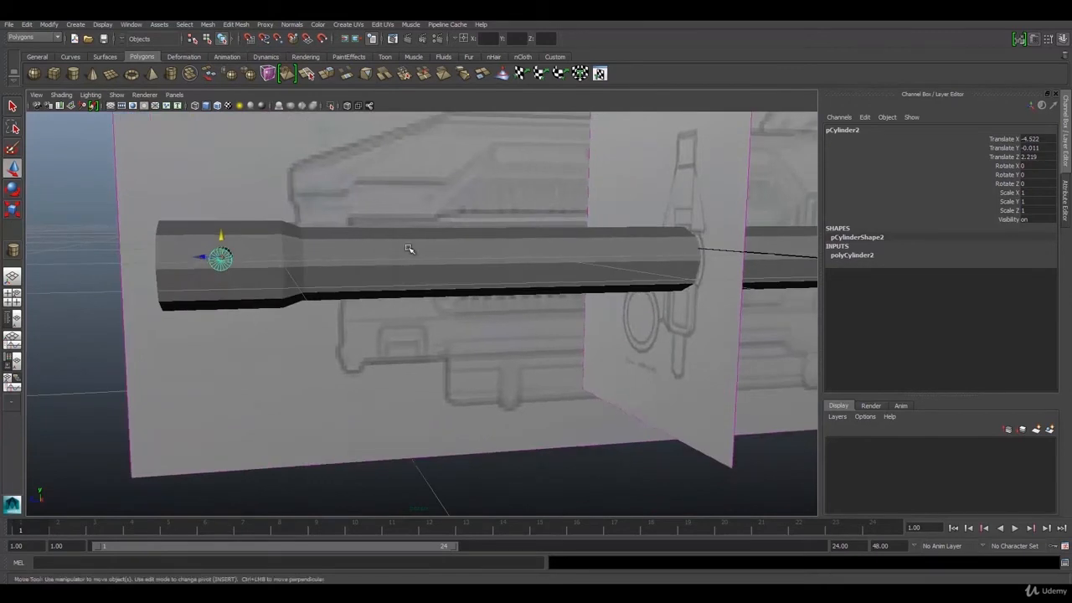
pyautogui.press('r')
pyautogui.moveTo(222, 261); pyautogui.dragTo(262, 278)
pyautogui.hotkey('ctrl', 'z')
pyautogui.hotkey('ctrl', 'z')
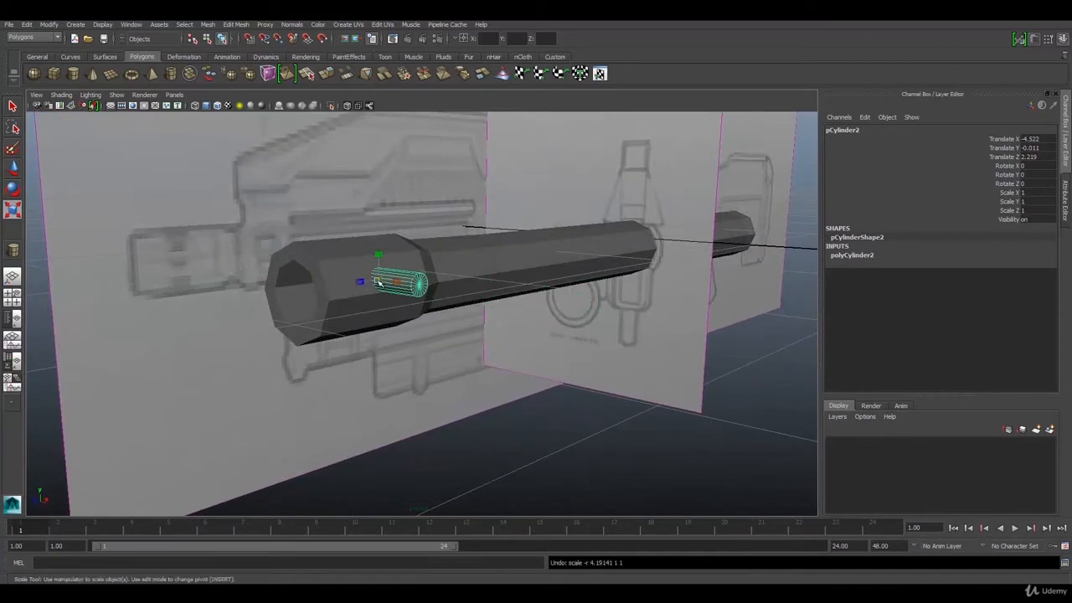
# Scale the small cylinder down uniformly to 0.705 and realign it in the side view to Translate Y 0.013 and Z 2.216
pyautogui.moveTo(377, 283); pyautogui.dragTo(404, 298)
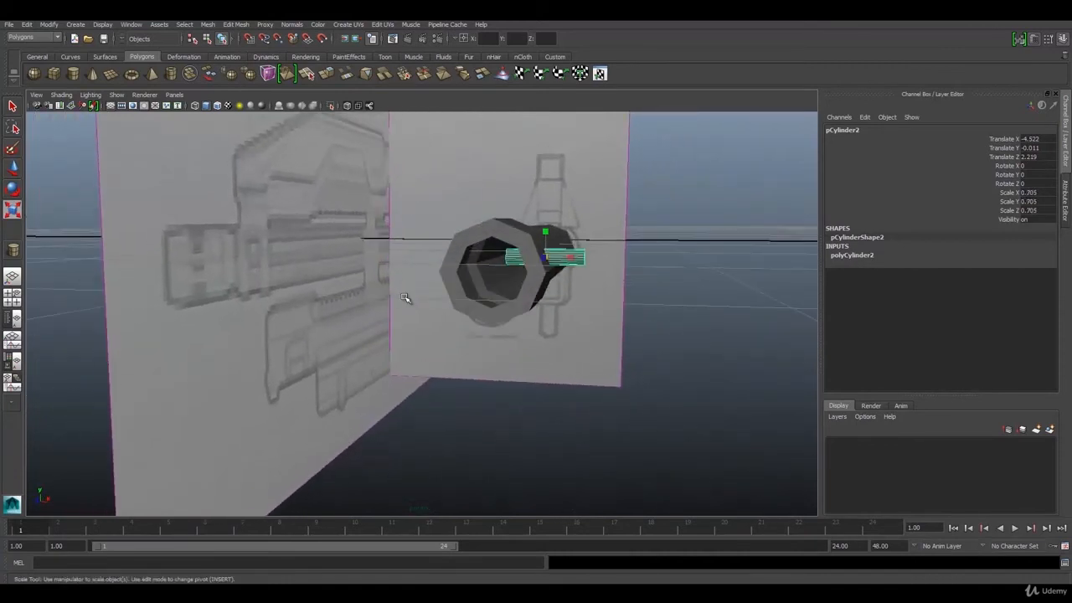
pyautogui.press('w')
pyautogui.press('space')
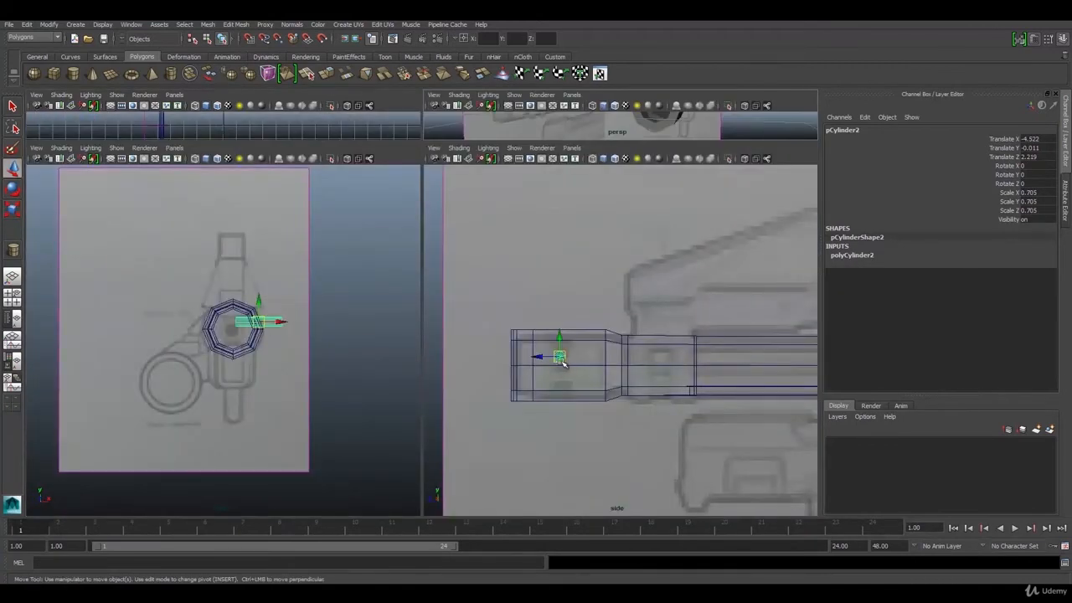
pyautogui.press('space')
pyautogui.moveTo(308, 340); pyautogui.dragTo(303, 337)
pyautogui.press('space')
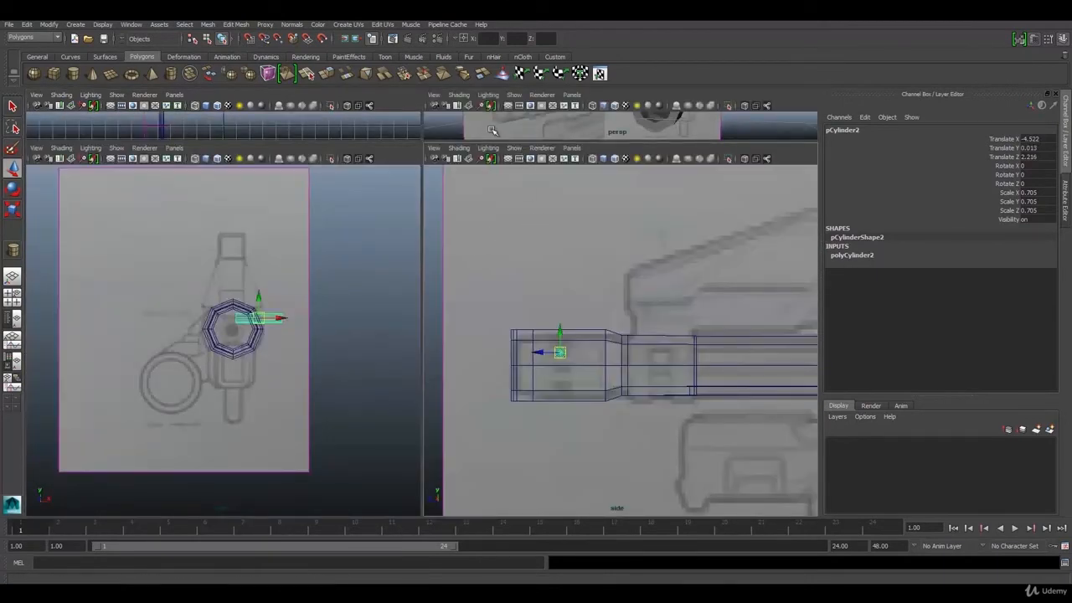
# Scale the small cylinder up uniformly to 0.772 in perspective and return to the Move tool
pyautogui.press('space')
pyautogui.keyDown('alt'); pyautogui.moveTo(319, 268); pyautogui.dragTo(252, 275); pyautogui.keyUp('alt')
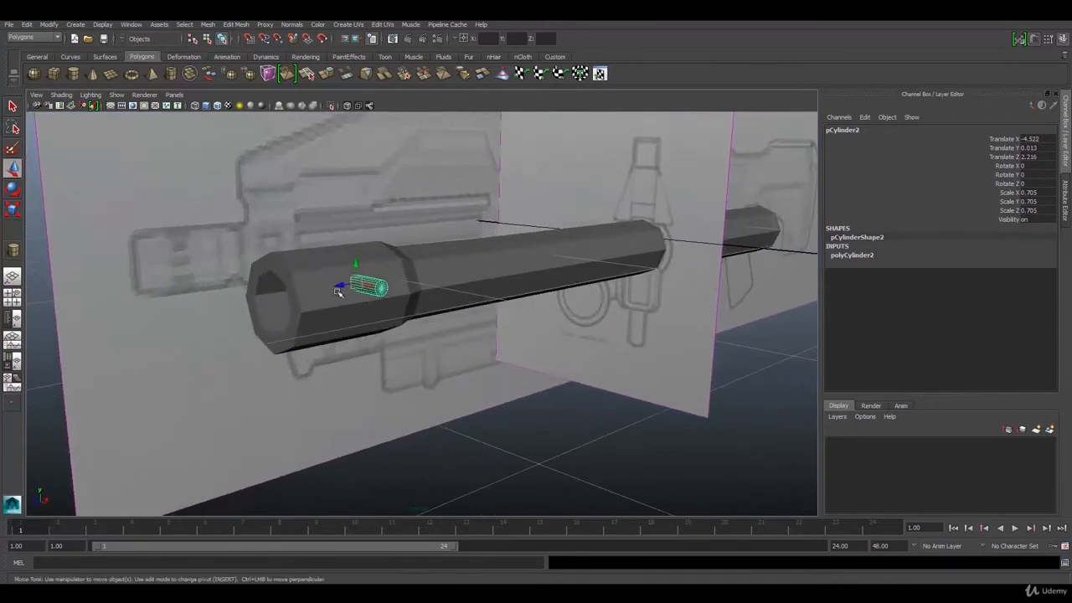
pyautogui.press('e')
pyautogui.press('r')
pyautogui.moveTo(363, 287); pyautogui.dragTo(529, 206)
pyautogui.press('w')
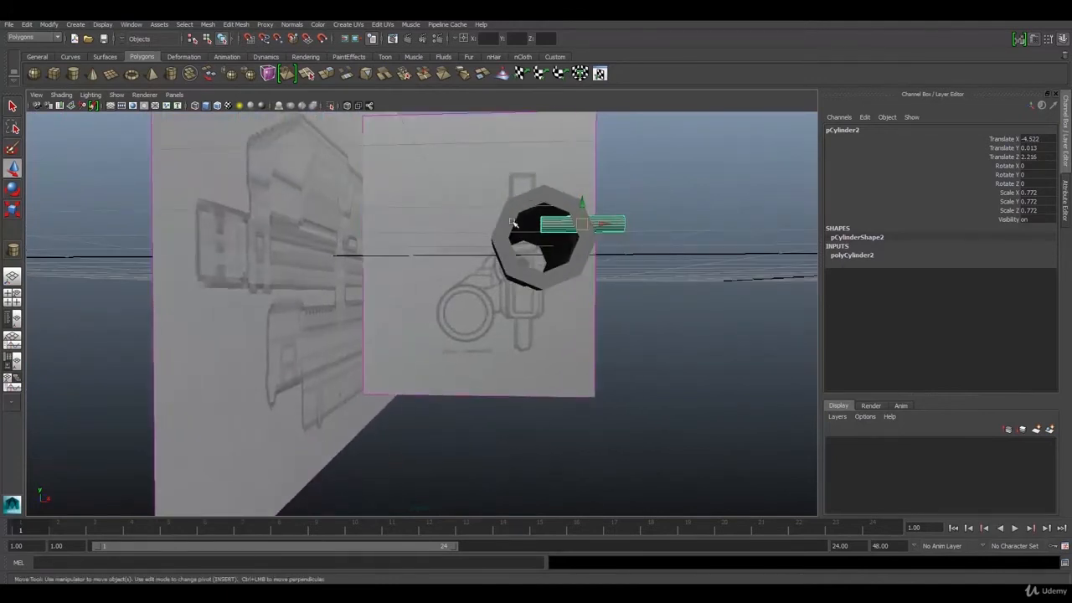
# In the front view, move the small cylinder to Translate X -4.481 and Y -0.052 and place its pivot at the barrel's centre
pyautogui.press('space')
pyautogui.press('space')
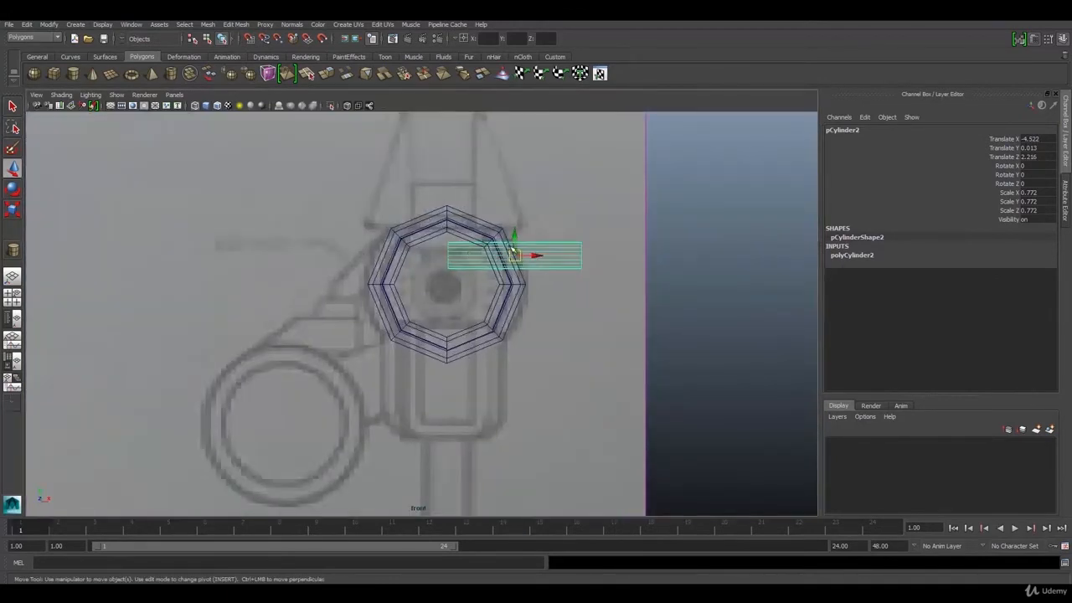
pyautogui.moveTo(514, 241); pyautogui.dragTo(539, 287)
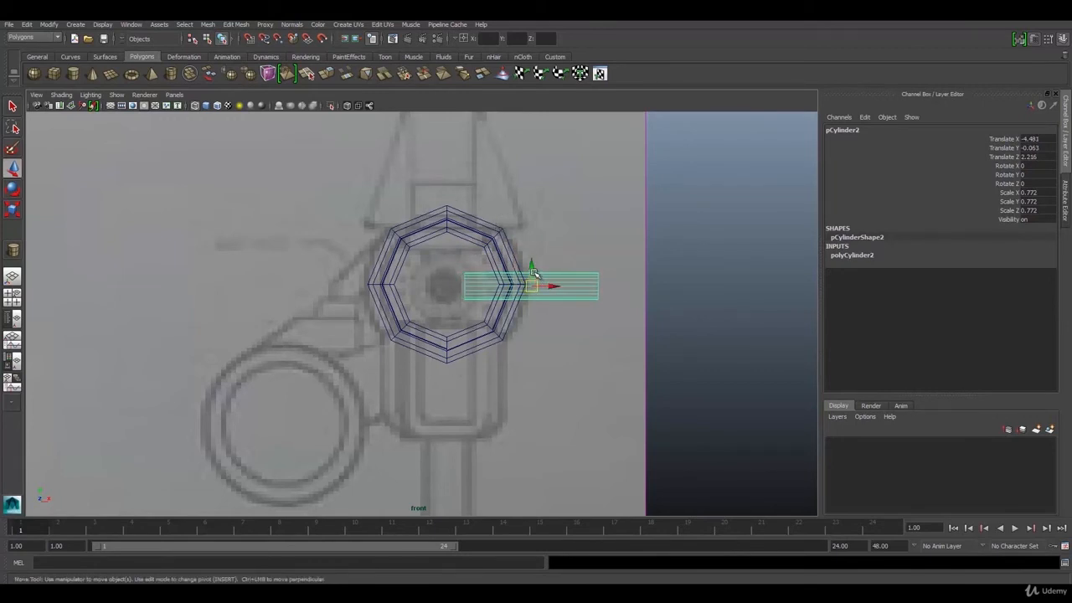
pyautogui.moveTo(531, 273)
pyautogui.mouseDown()
pyautogui.moveTo(553, 282)
pyautogui.moveTo(467, 283)
pyautogui.mouseUp()
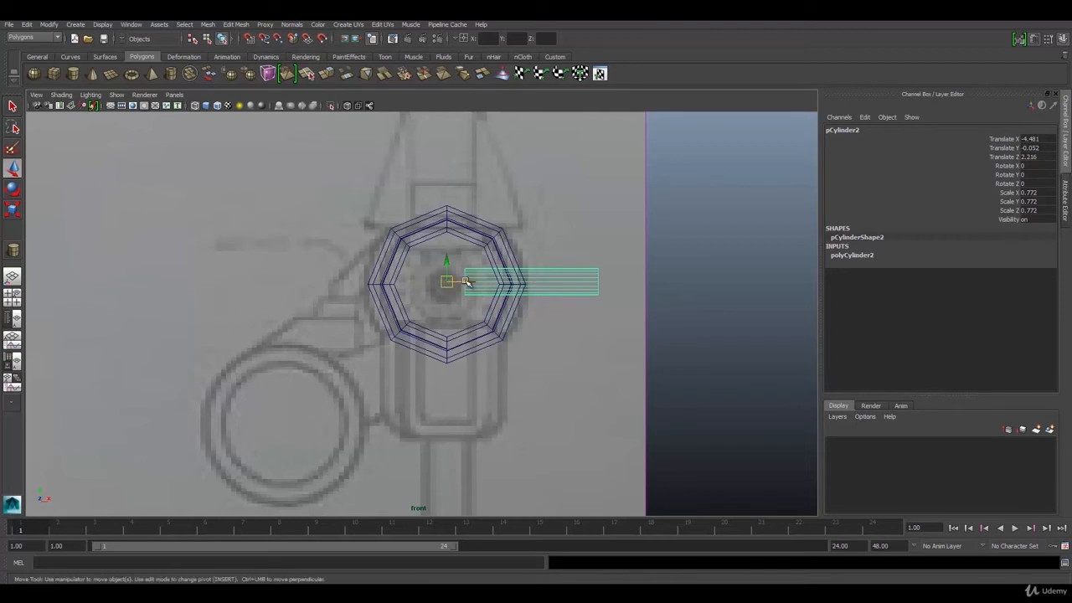
# Duplicate the small cylinder, rotate the copy to 67.317 about Z, and repeat the duplicate with transform three more times
pyautogui.press('e')
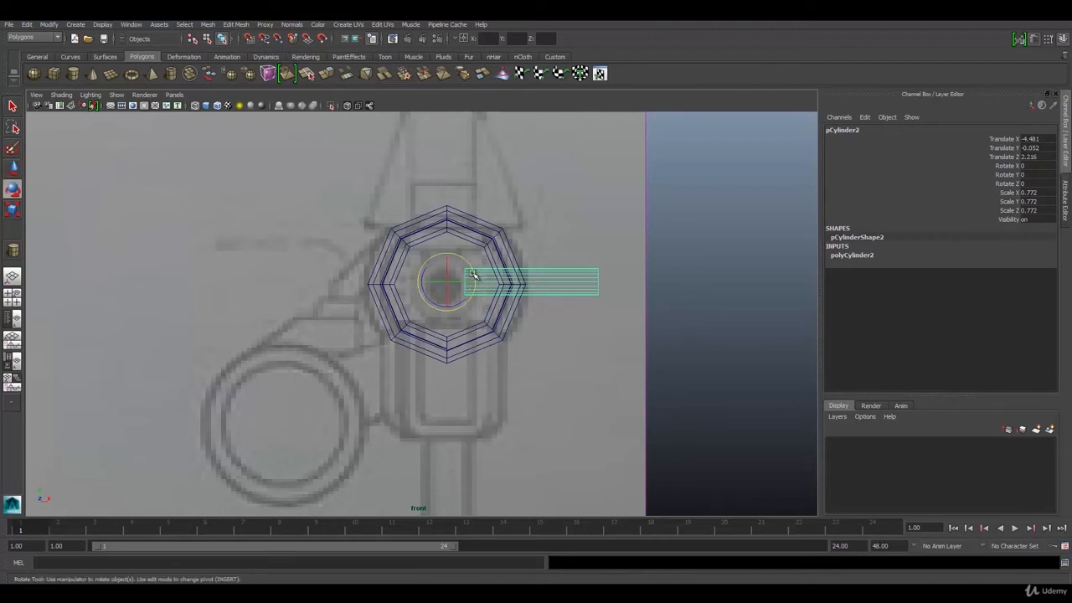
pyautogui.hotkey('ctrl', 'd')
pyautogui.moveTo(473, 275); pyautogui.dragTo(433, 246)
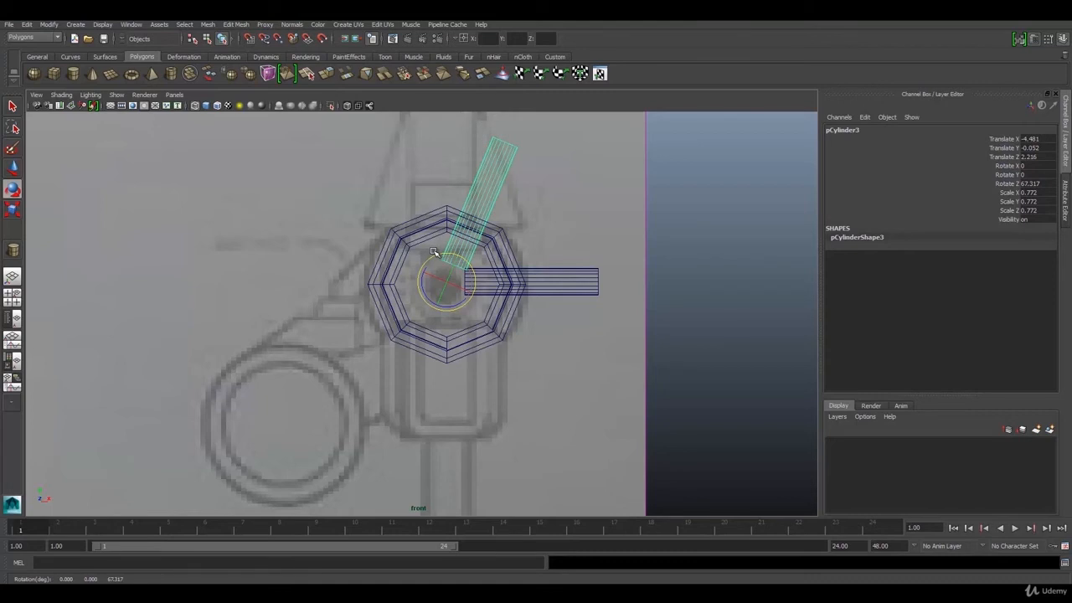
pyautogui.hotkey('shift', 'd')
pyautogui.hotkey('shift', 'd')
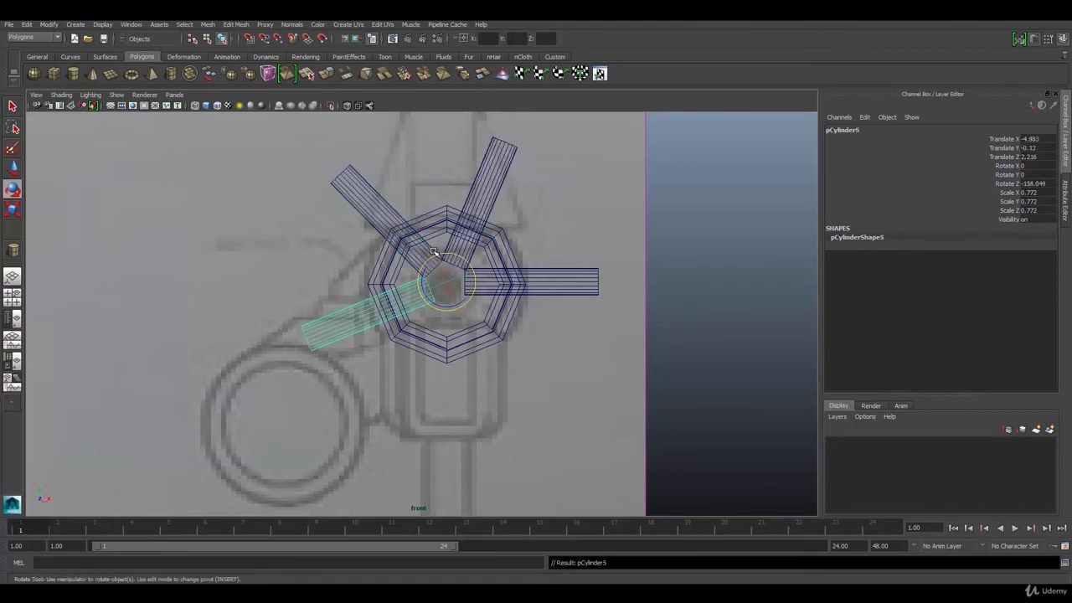
pyautogui.hotkey('shift', 'd')
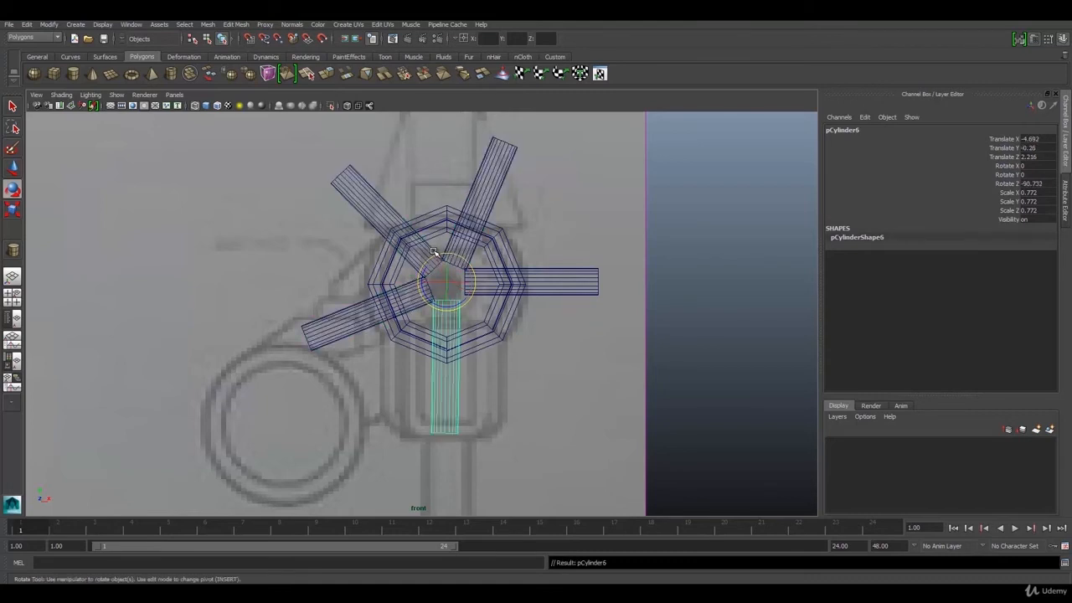
# Rotate the lowest copy toward the lower right of the barrel and the upper-left copy to 127.055 about Z
pyautogui.moveTo(428, 263); pyautogui.dragTo(424, 272)
pyautogui.click(493, 280)
pyautogui.click(466, 239)
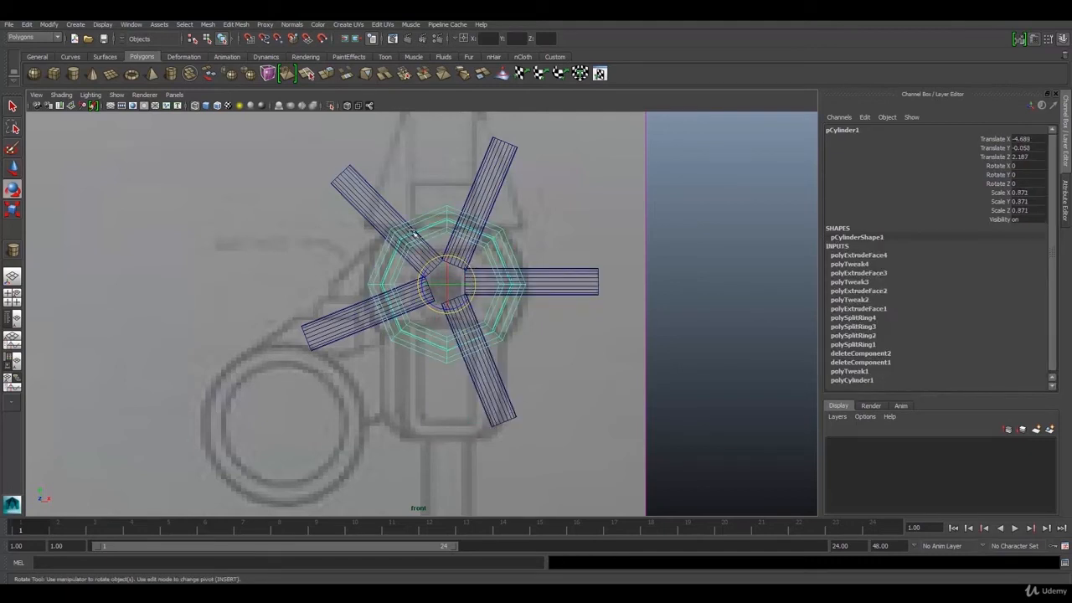
pyautogui.click(377, 209)
pyautogui.moveTo(425, 256); pyautogui.dragTo(416, 262)
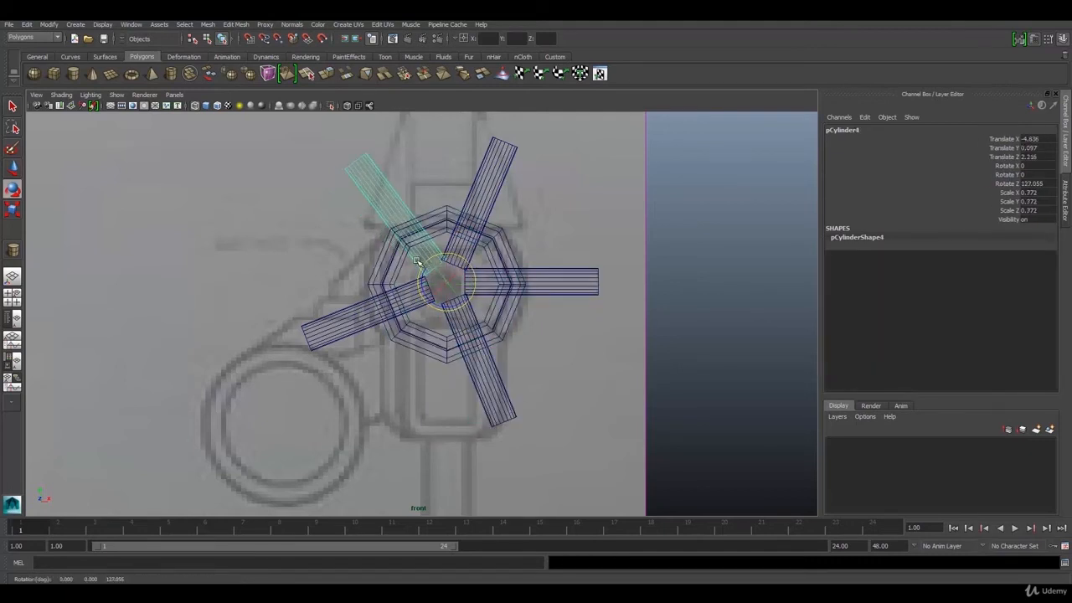
# Select the lower-right cylinder copy and rotate it to -51.773 about Z
pyautogui.click(378, 311)
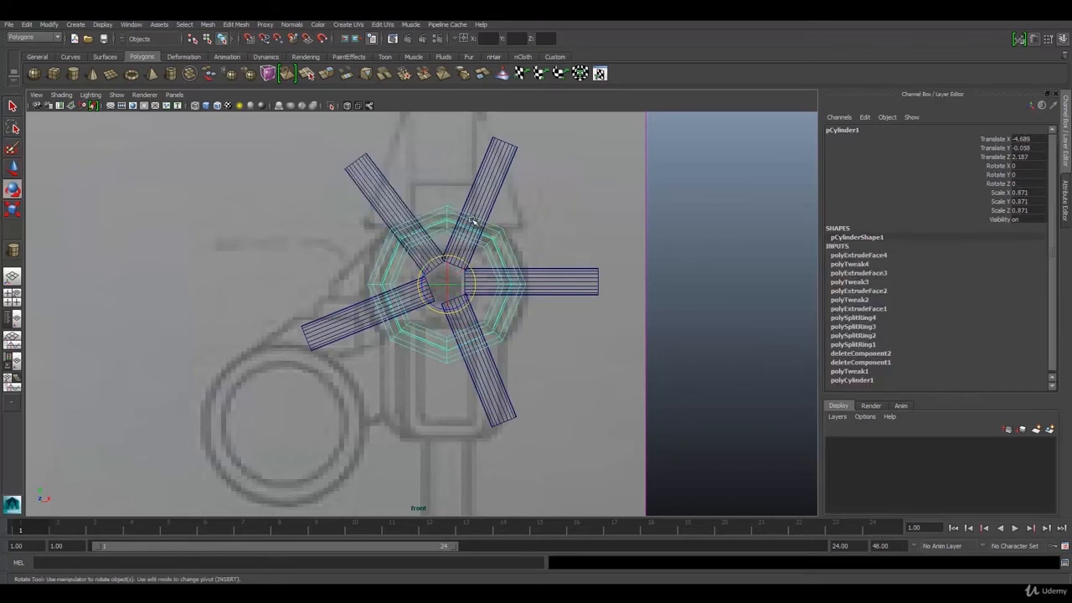
pyautogui.click(522, 281)
pyautogui.click(471, 265)
pyautogui.click(534, 274)
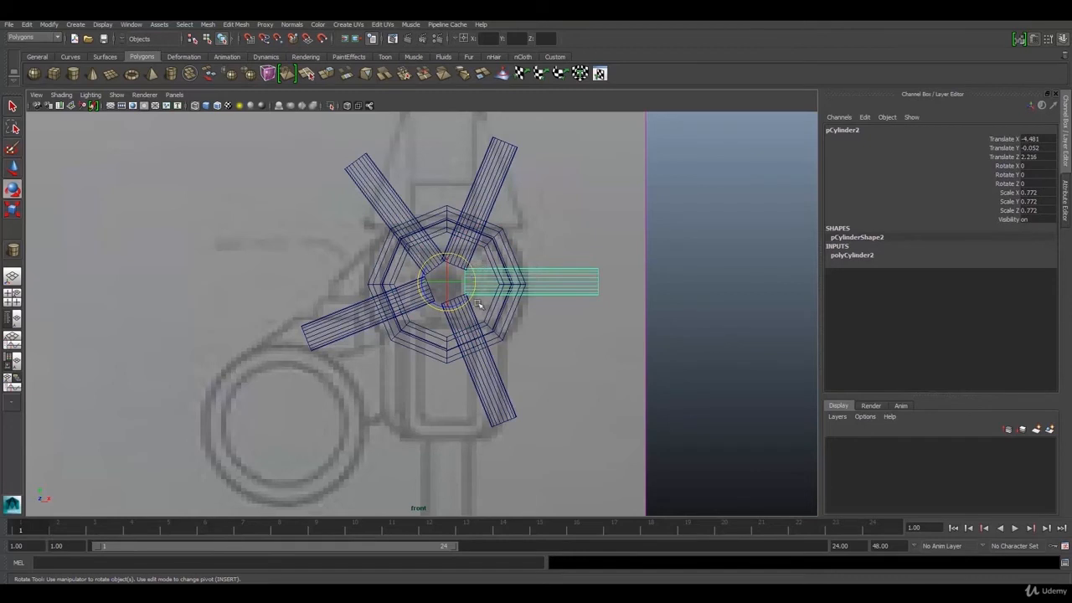
pyautogui.click(461, 325)
pyautogui.click(491, 273)
pyautogui.click(457, 329)
pyautogui.moveTo(468, 295); pyautogui.dragTo(471, 285)
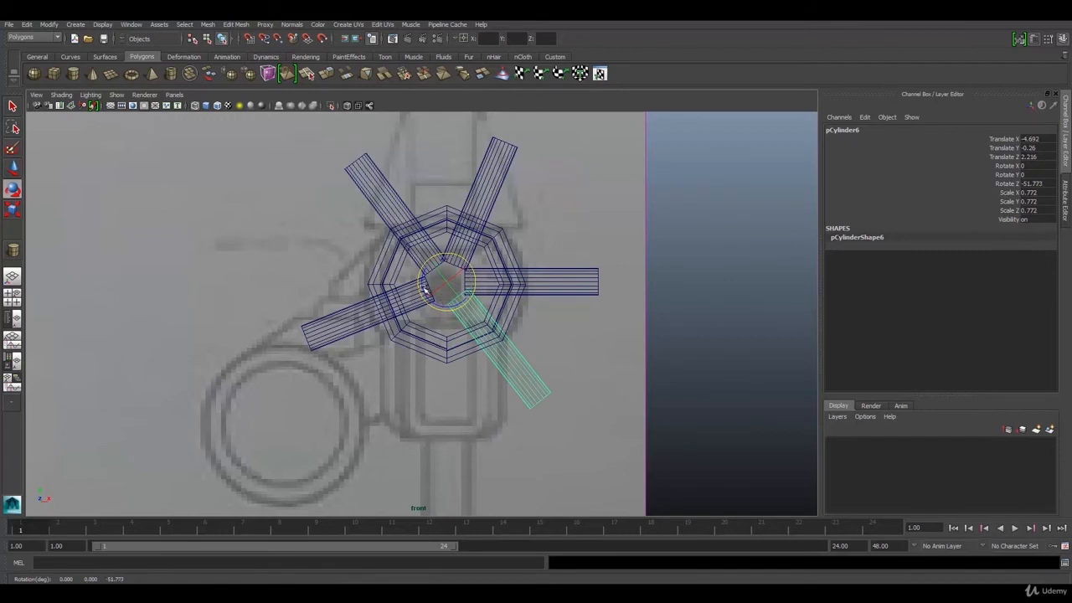
# Rotate the lower-left copy to -94.698 about Z, then duplicate it and rotate copies to the barrel's lower left and left sides
pyautogui.click(418, 302)
pyautogui.moveTo(424, 296); pyautogui.dragTo(429, 305)
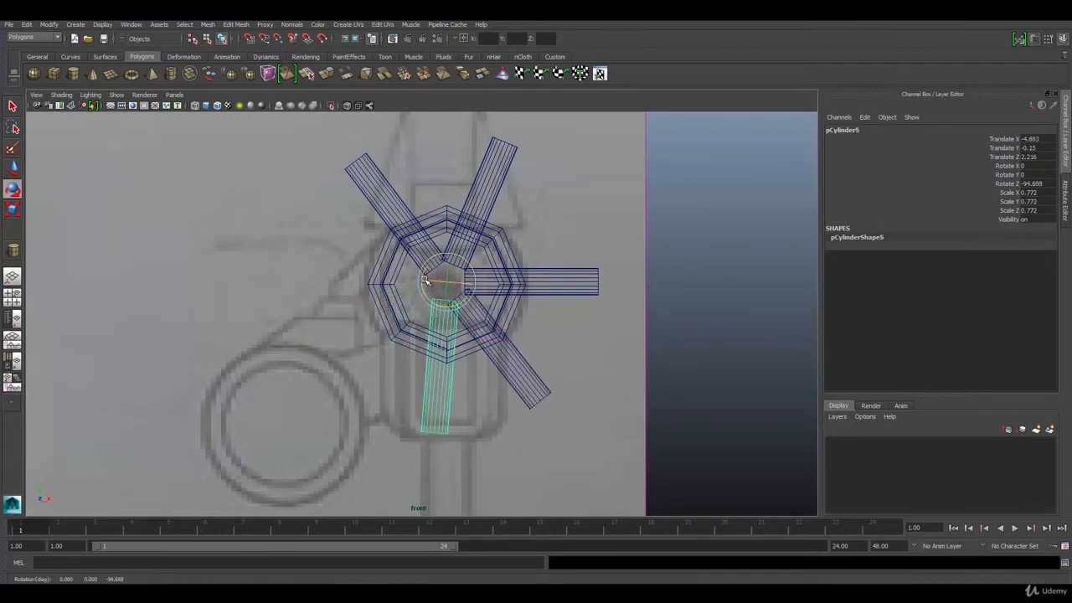
pyautogui.hotkey('ctrl', 'd')
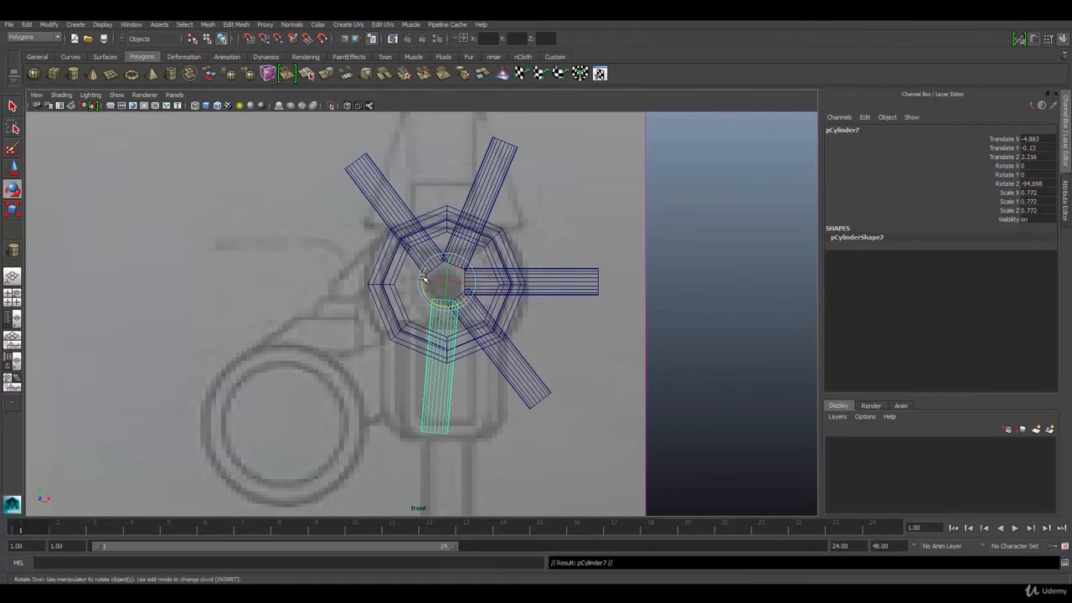
pyautogui.moveTo(424, 281); pyautogui.dragTo(429, 268)
# Rotate the upper-left copy to a diagonal and turn the upper-right copy upright to 88.248 about Z
pyautogui.click(421, 248)
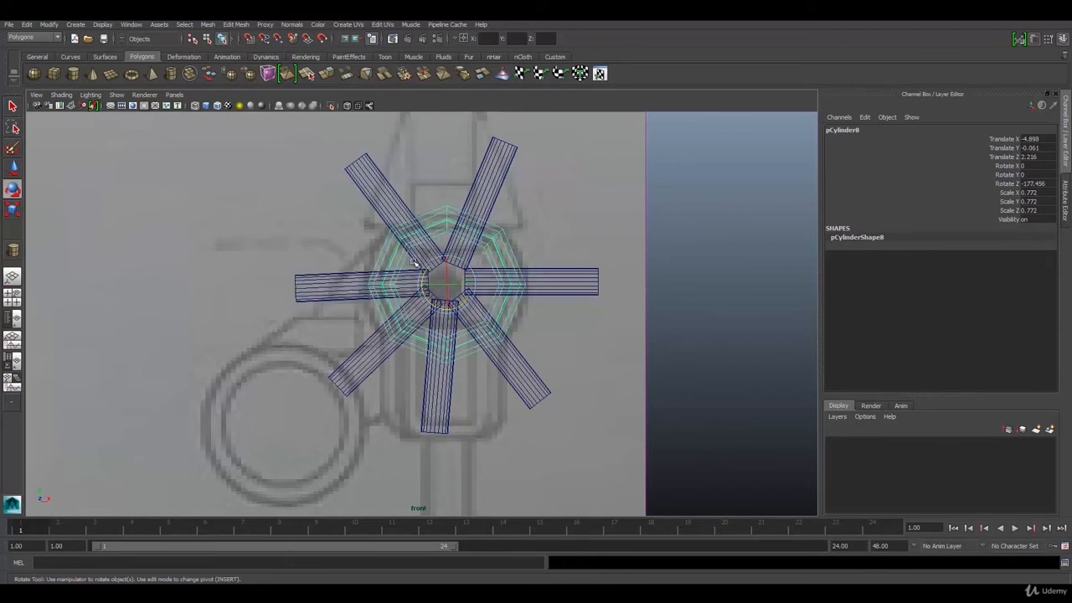
pyautogui.click(424, 265)
pyautogui.moveTo(424, 265)
pyautogui.mouseDown()
pyautogui.moveTo(440, 250)
pyautogui.moveTo(427, 256)
pyautogui.mouseUp()
pyautogui.click(445, 262)
pyautogui.click(452, 248)
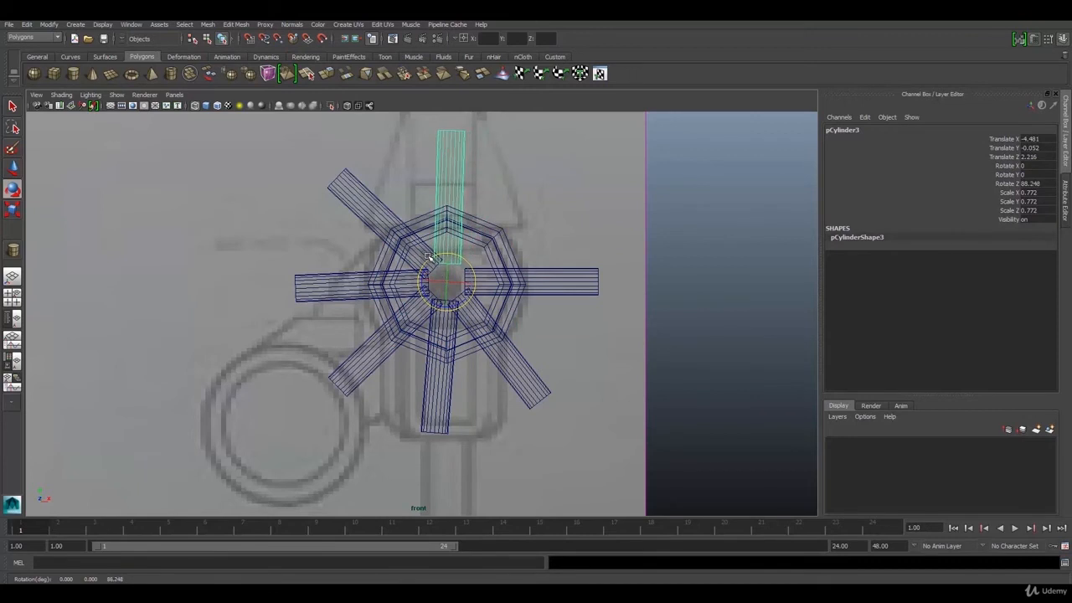
# Duplicate the upright cylinder, rotate the copy to 46.039 about Z, clear the selection, and show the four-view layout
pyautogui.hotkey('ctrl', 'd')
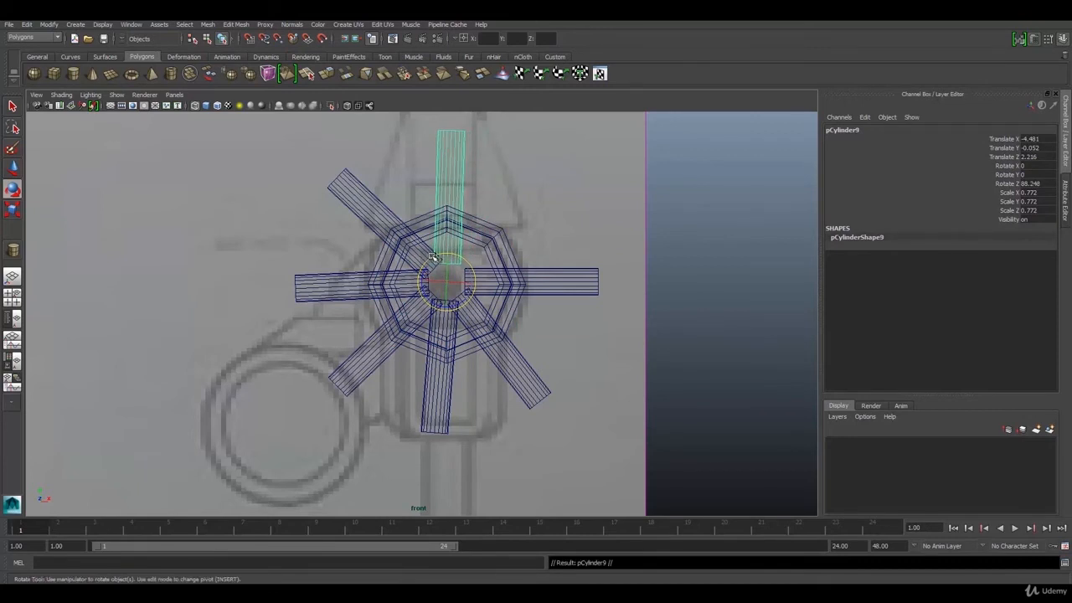
pyautogui.moveTo(431, 257); pyautogui.dragTo(455, 258)
pyautogui.click(629, 264)
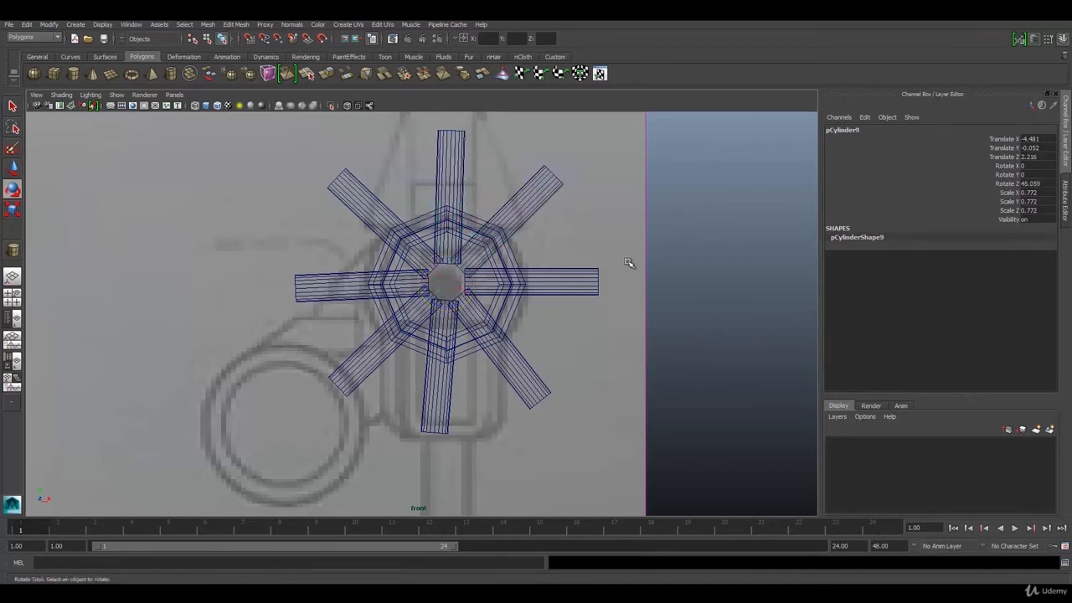
pyautogui.press('space')
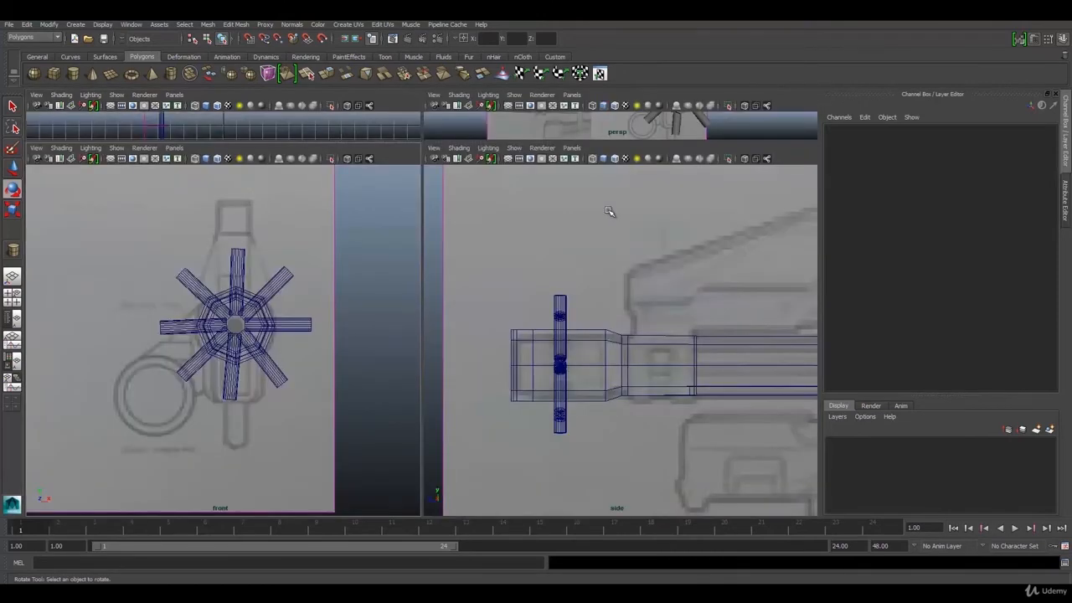
# Combine all eight radial cylinders around the barrel's muzzle into one mesh, and clear the selection
pyautogui.press('space')
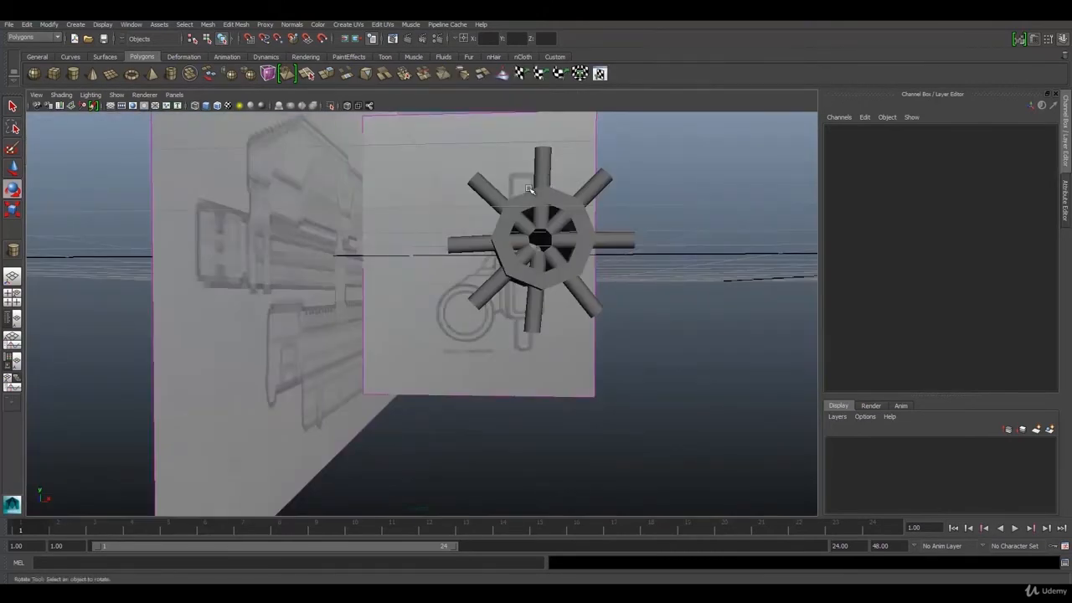
pyautogui.keyDown('alt'); pyautogui.moveTo(570, 270); pyautogui.dragTo(479, 395); pyautogui.keyUp('alt')
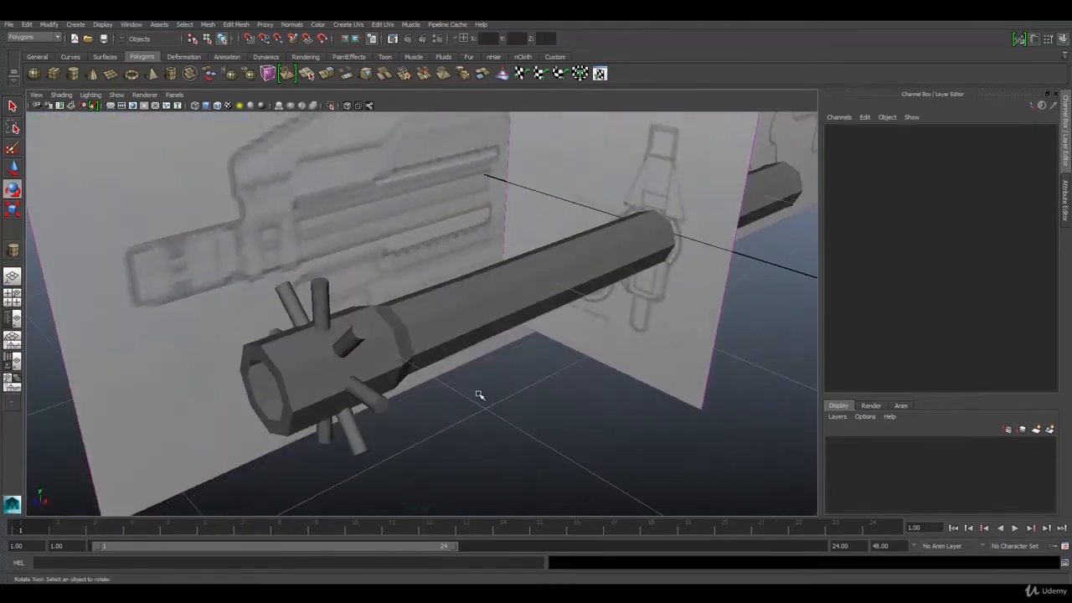
pyautogui.click(319, 359)
pyautogui.keyDown('alt'); pyautogui.moveTo(345, 382); pyautogui.dragTo(391, 370); pyautogui.keyUp('alt')
pyautogui.click(504, 369)
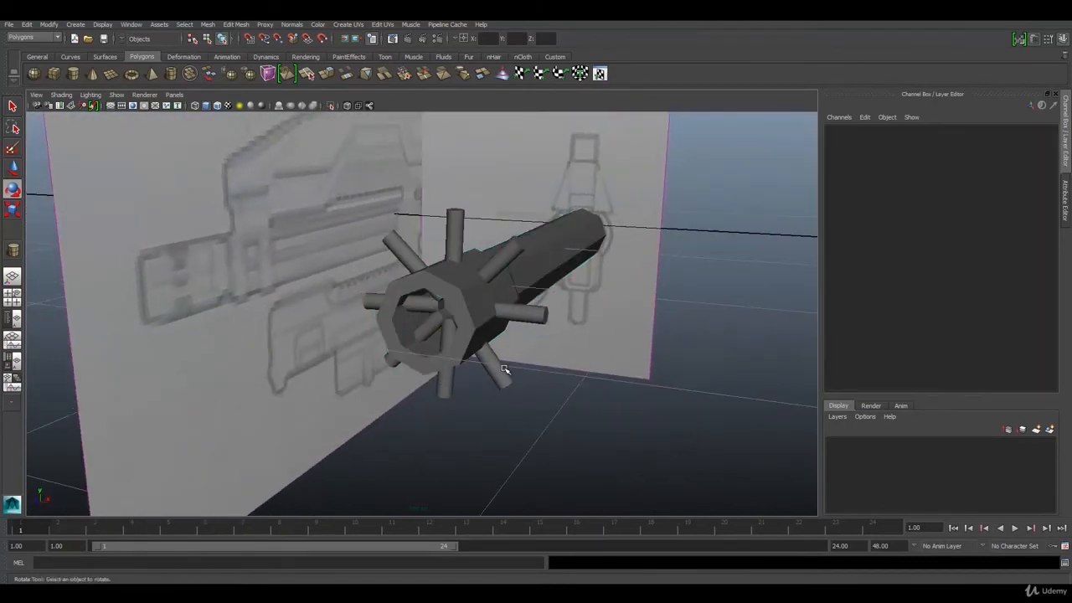
pyautogui.click(524, 319)
pyautogui.hotkey('shift', 'd')
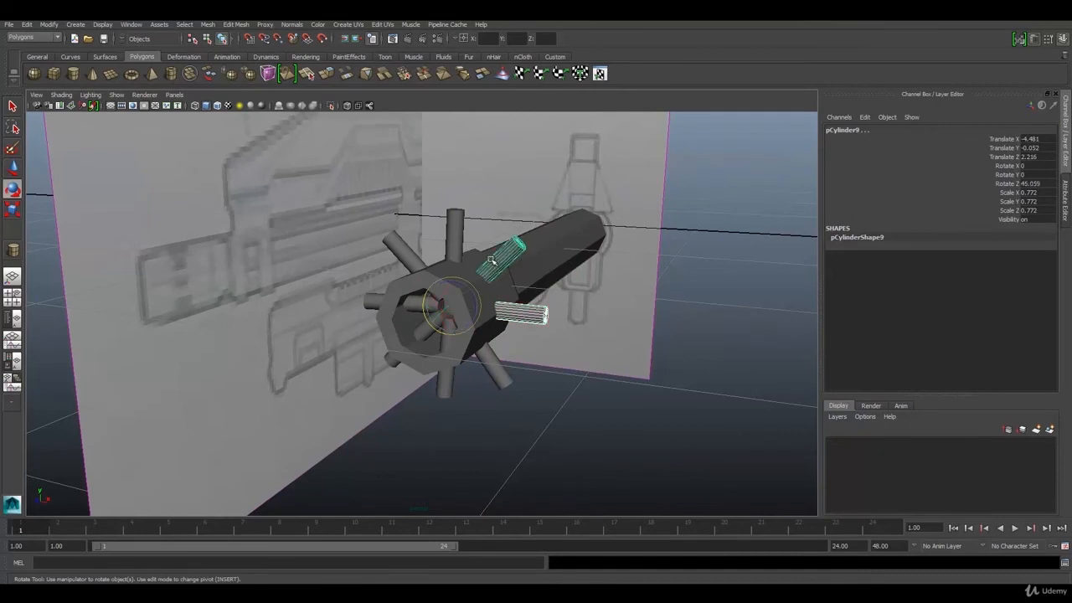
pyautogui.keyDown('shift'); pyautogui.click(454, 227); pyautogui.keyUp('shift')
pyautogui.keyDown('shift'); pyautogui.click(401, 248); pyautogui.keyUp('shift')
pyautogui.keyDown('shift'); pyautogui.click(372, 301); pyautogui.keyUp('shift')
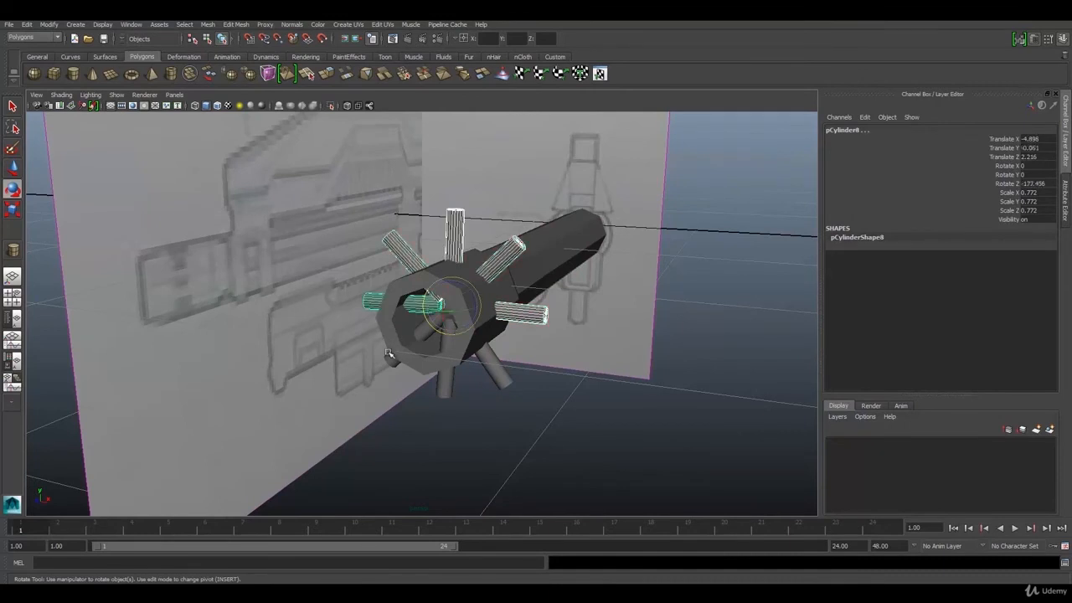
pyautogui.keyDown('shift'); pyautogui.click(390, 363); pyautogui.keyUp('shift')
pyautogui.keyDown('shift'); pyautogui.click(442, 384); pyautogui.keyUp('shift')
pyautogui.keyDown('shift'); pyautogui.click(493, 374); pyautogui.keyUp('shift')
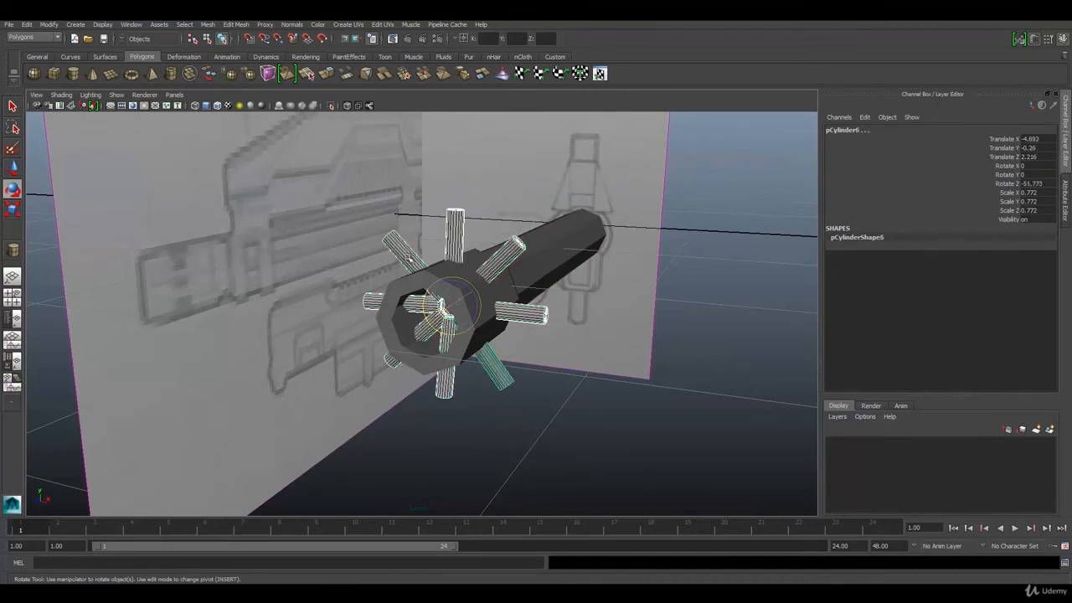
pyautogui.click(234, 25)
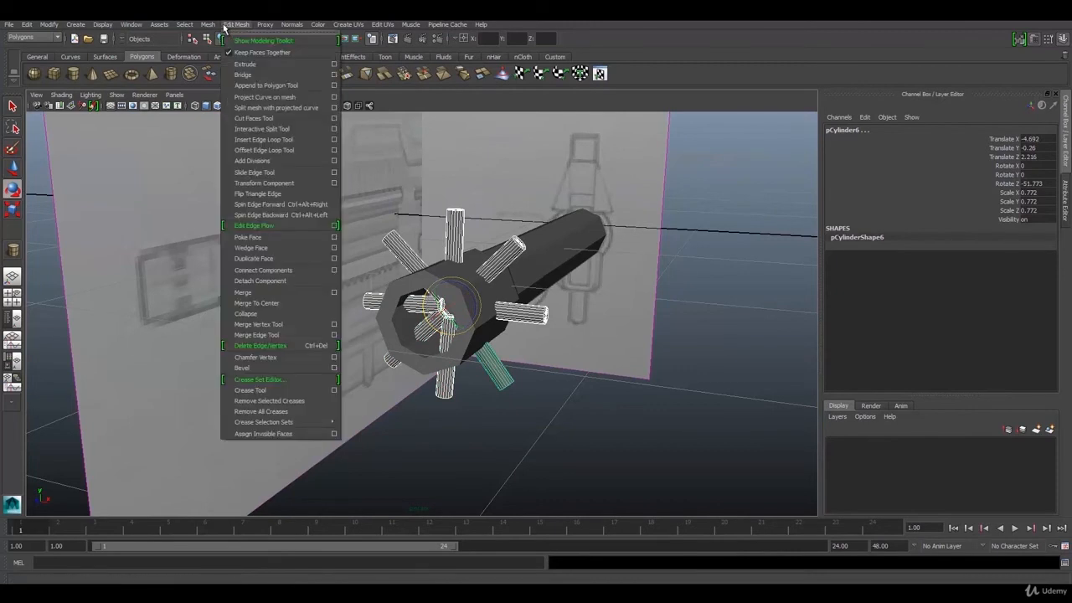
pyautogui.moveTo(204, 26)
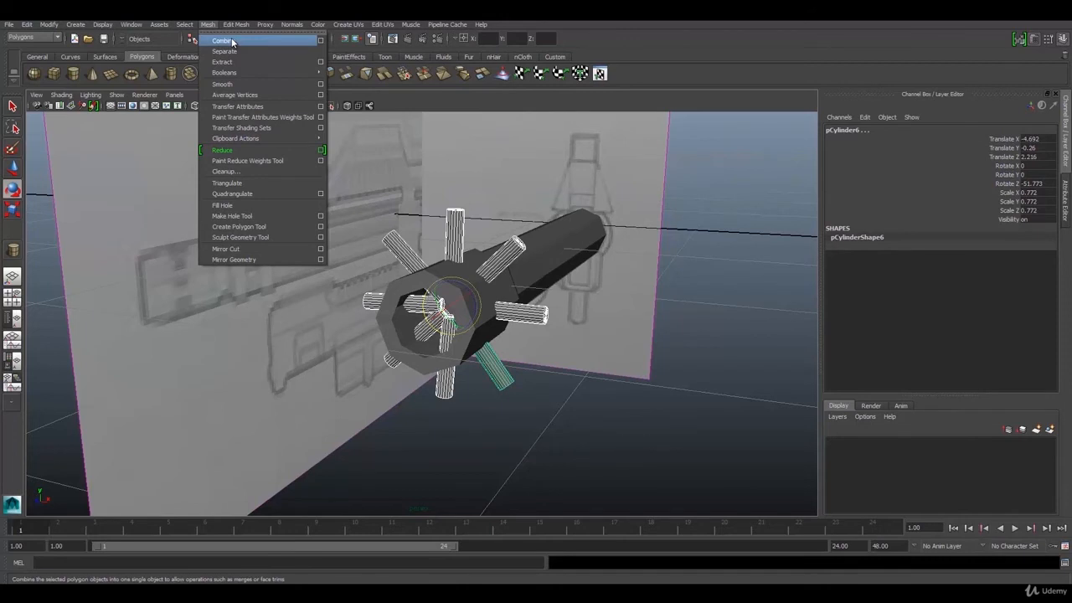
pyautogui.click(222, 41)
pyautogui.click(548, 410)
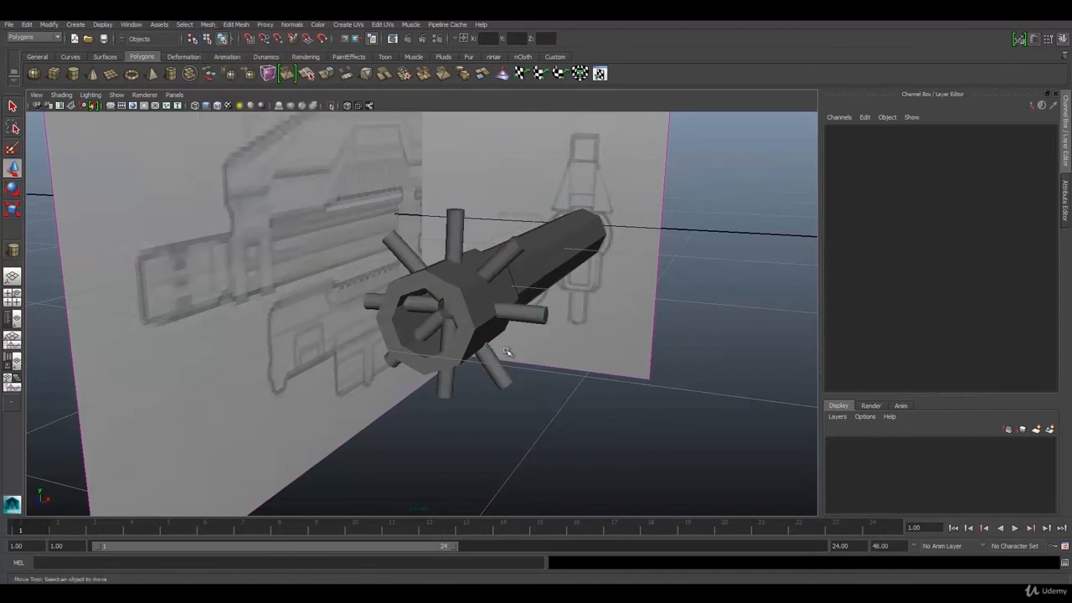
# Center the pivot of the combined cylinder mesh, and clear the selection
pyautogui.click(530, 310)
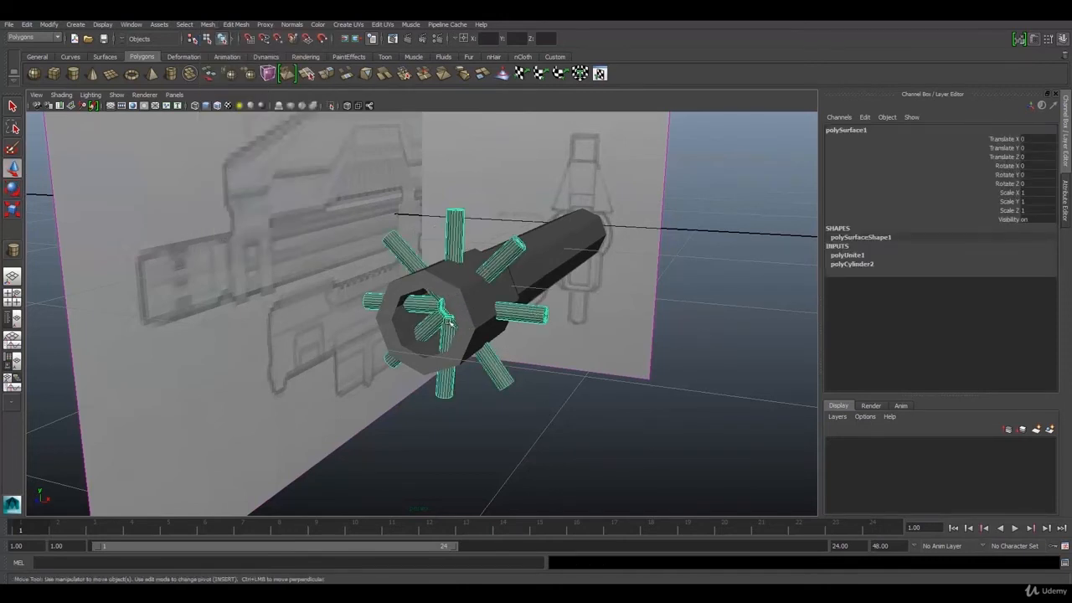
pyautogui.scroll(-5, 522, 365)
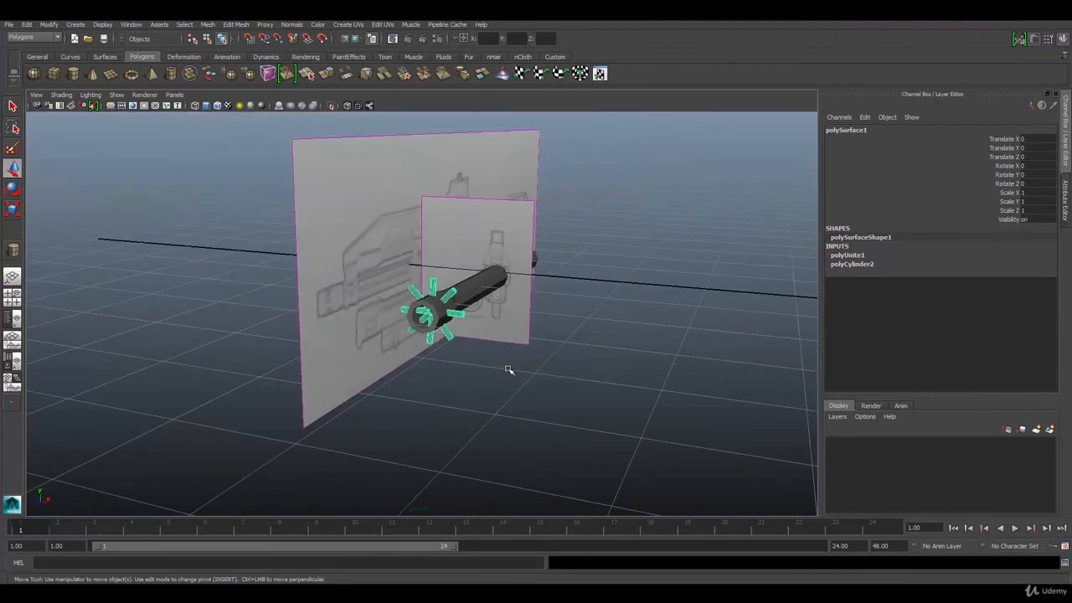
pyautogui.scroll(-3, 509, 369)
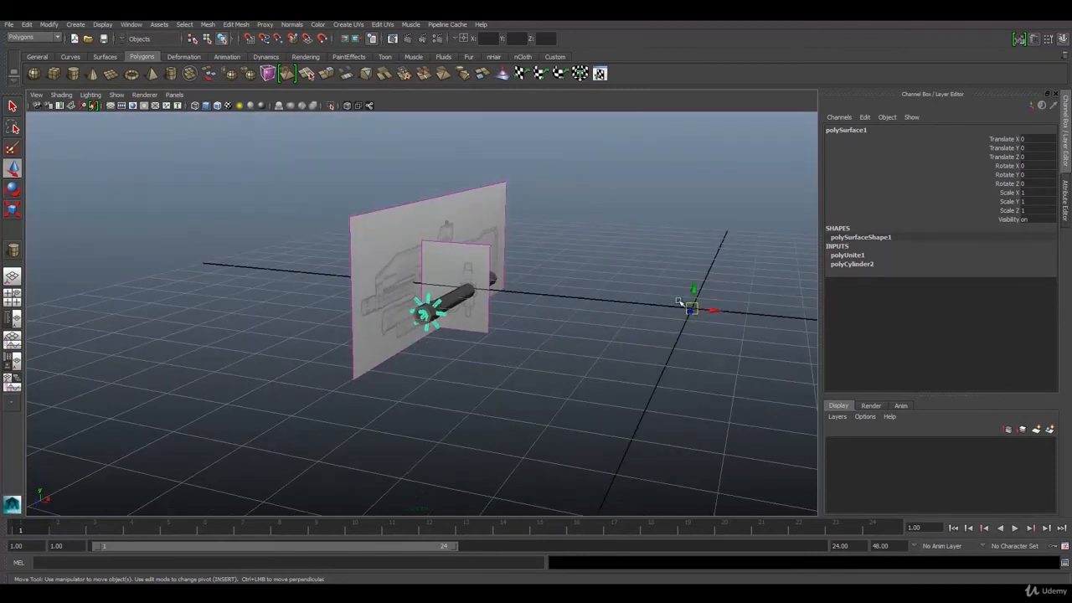
pyautogui.click(49, 24)
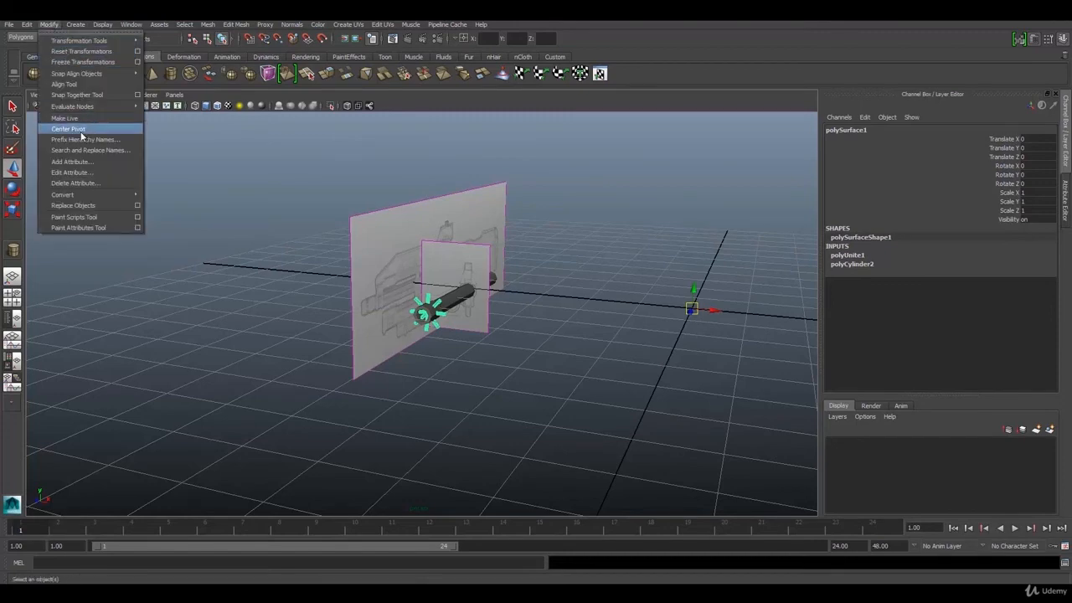
pyautogui.click(81, 131)
pyautogui.click(424, 381)
# Examine from several angles how the combined cylinders pass through the muzzle wall and the hollow barrel
pyautogui.scroll(10, 485, 309)
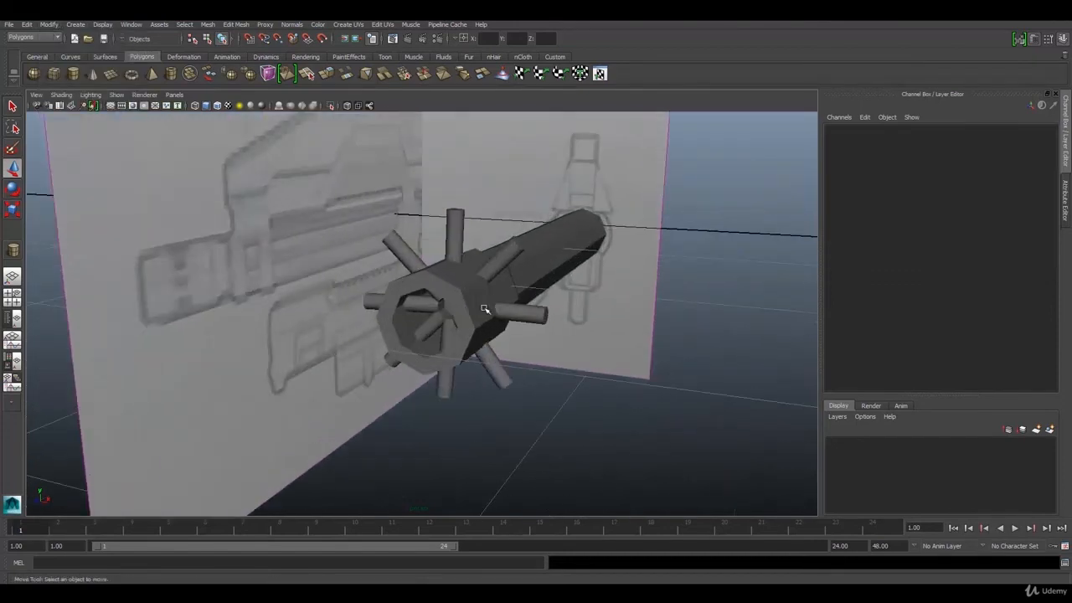
pyautogui.click(495, 261)
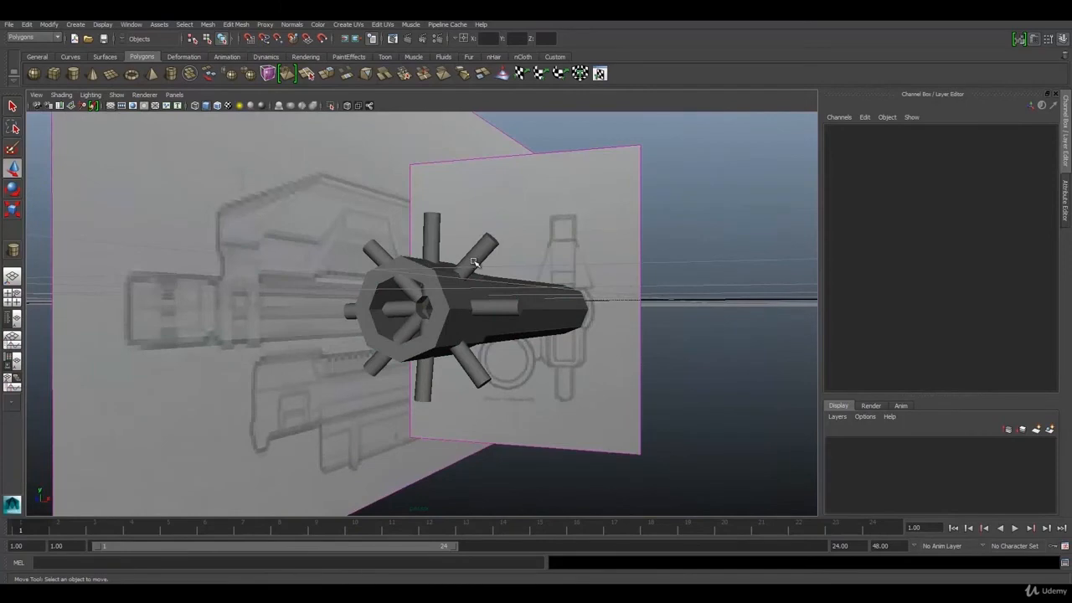
pyautogui.click(474, 263)
pyautogui.keyDown('alt'); pyautogui.moveTo(484, 286); pyautogui.dragTo(433, 293); pyautogui.keyUp('alt')
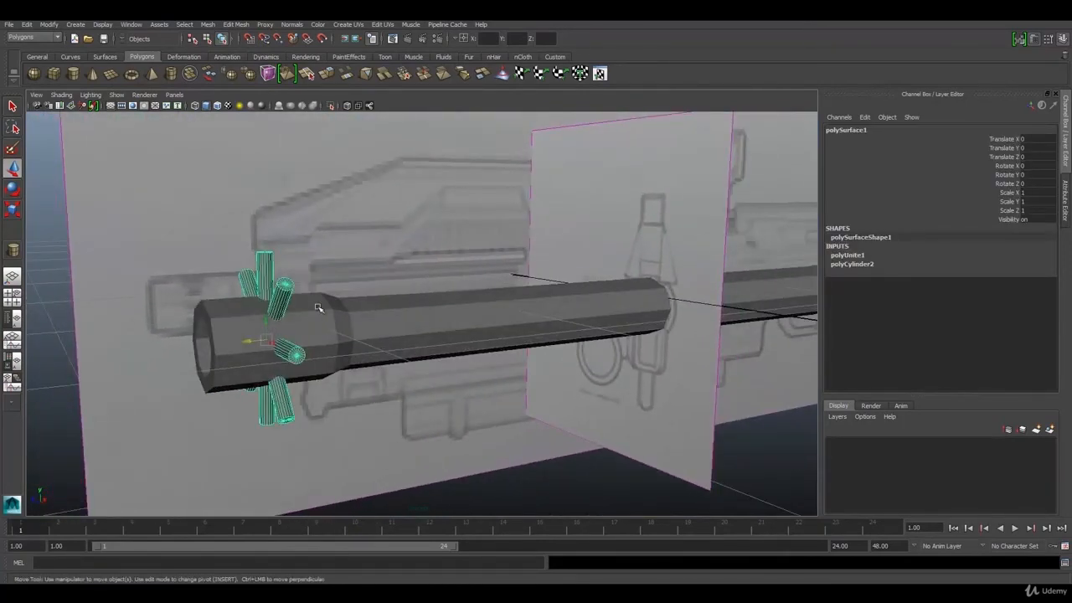
pyautogui.keyDown('alt'); pyautogui.moveTo(318, 307); pyautogui.dragTo(426, 263, button='middle'); pyautogui.keyUp('alt')
pyautogui.click(137, 333)
pyautogui.scroll(3, 290, 314)
pyautogui.scroll(2, 290, 314)
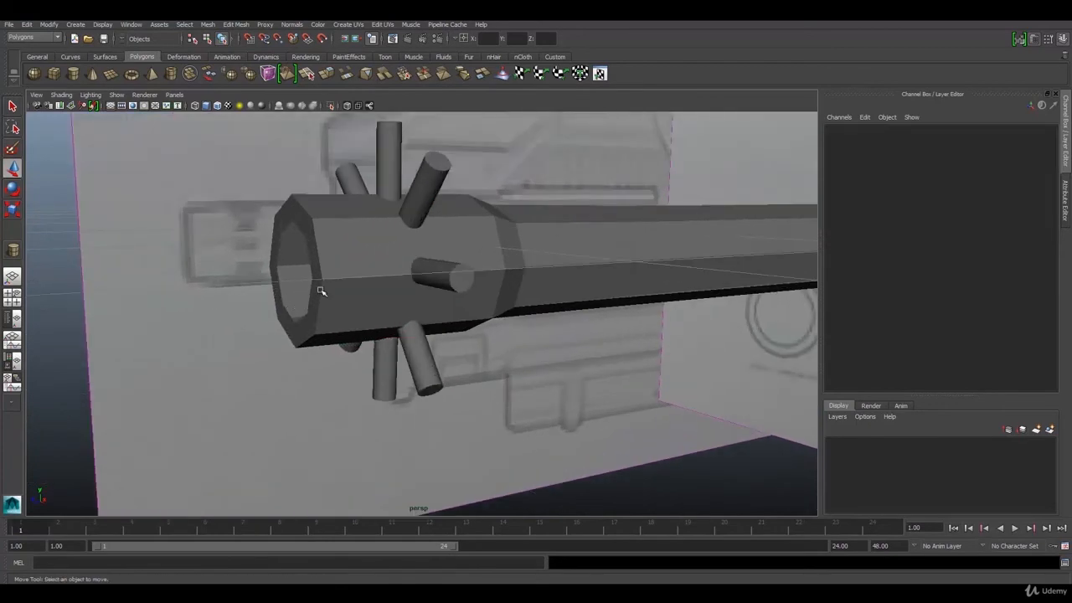
pyautogui.click(342, 254)
pyautogui.keyDown('alt'); pyautogui.moveTo(343, 254); pyautogui.dragTo(394, 271); pyautogui.keyUp('alt')
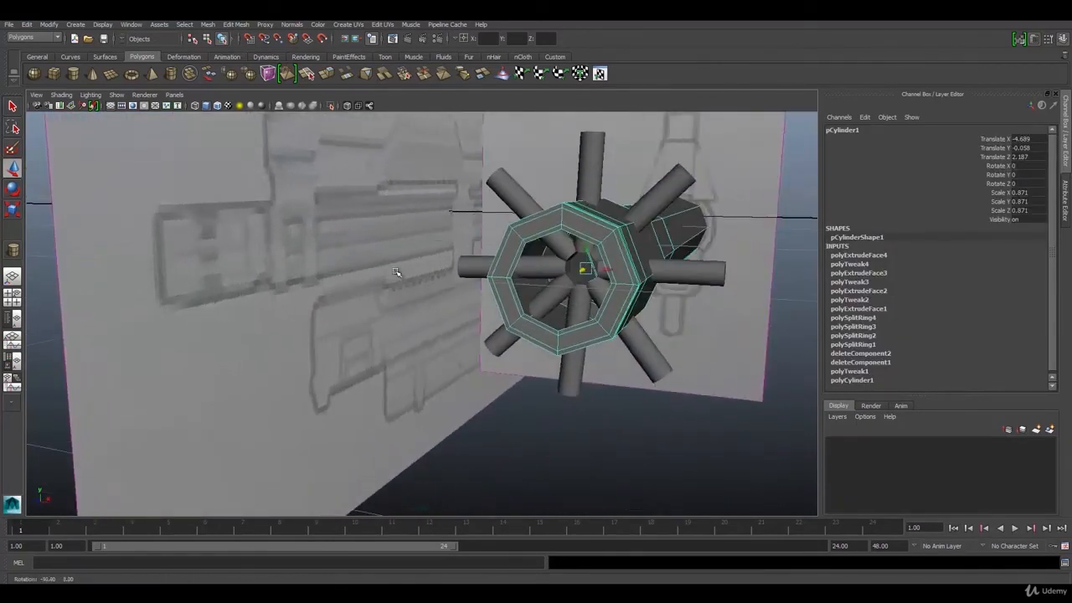
pyautogui.click(592, 162)
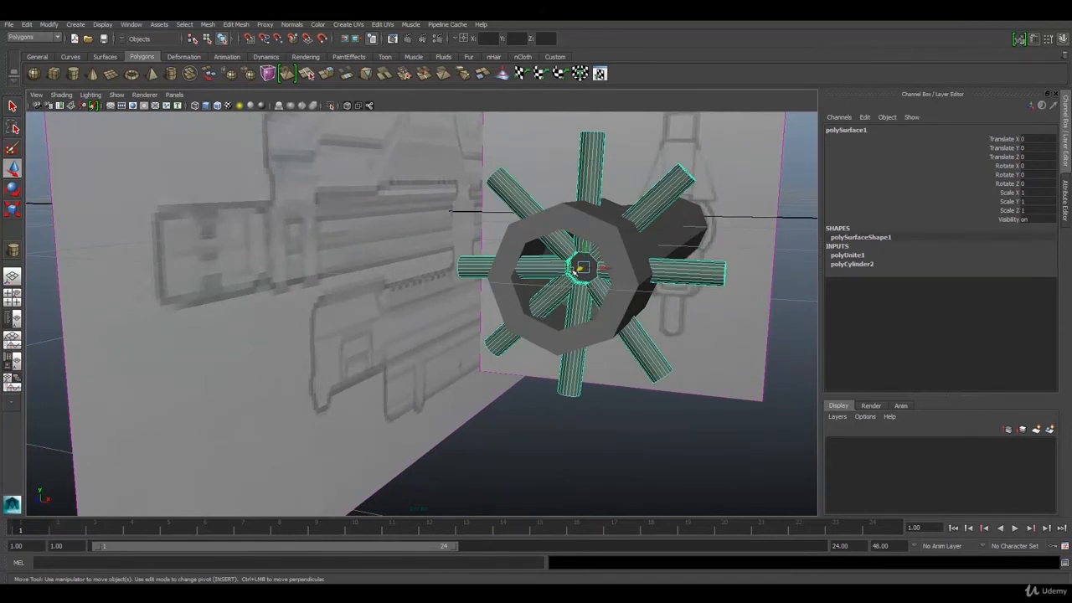
pyautogui.press('r')
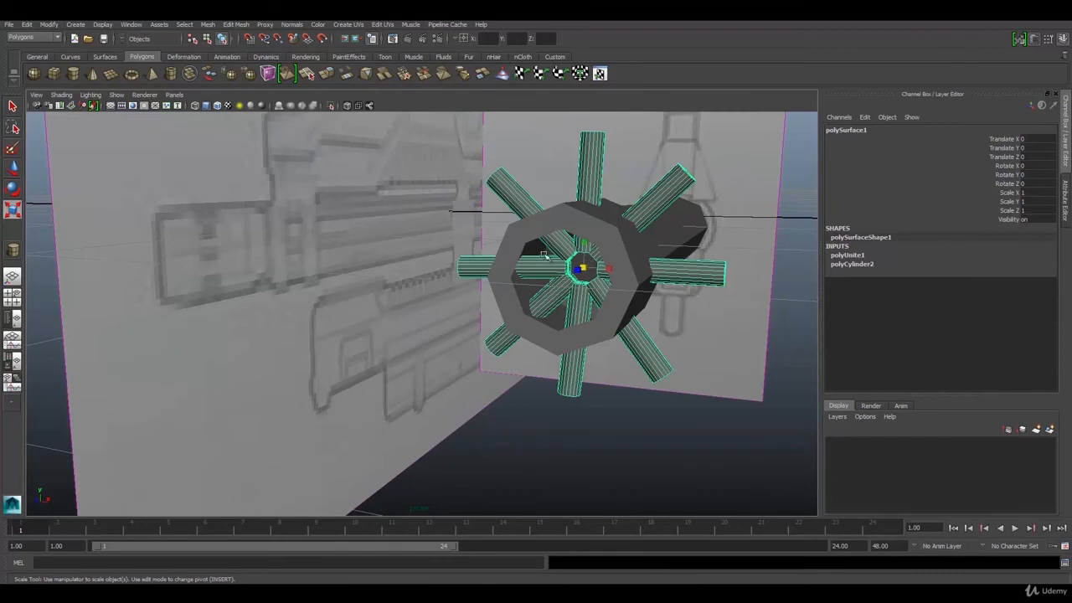
pyautogui.keyDown('alt'); pyautogui.moveTo(589, 227); pyautogui.dragTo(511, 270); pyautogui.keyUp('alt')
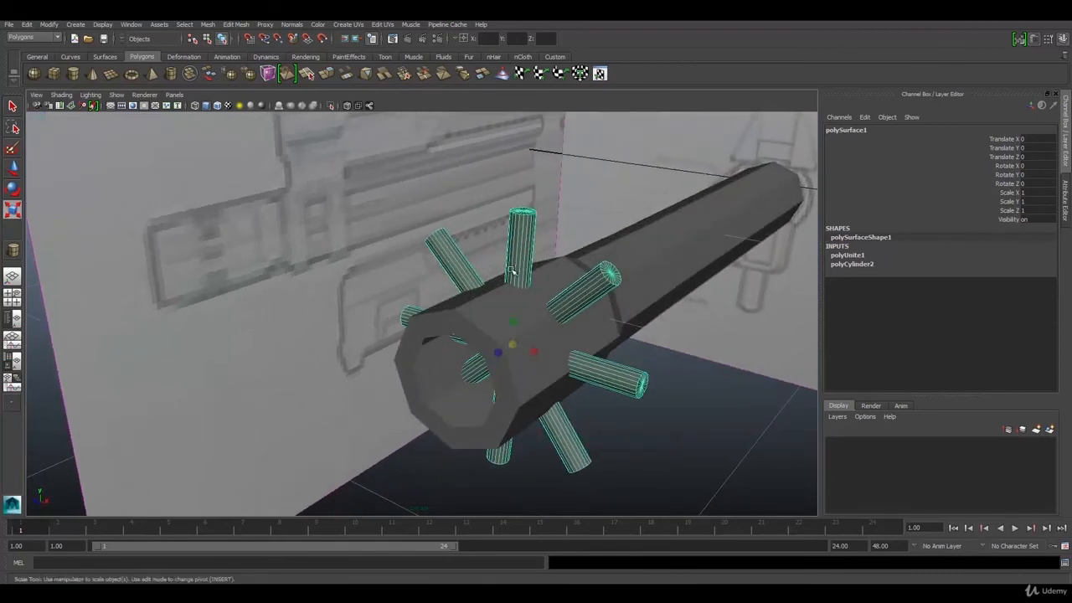
pyautogui.click(488, 300)
pyautogui.scroll(5, 513, 281)
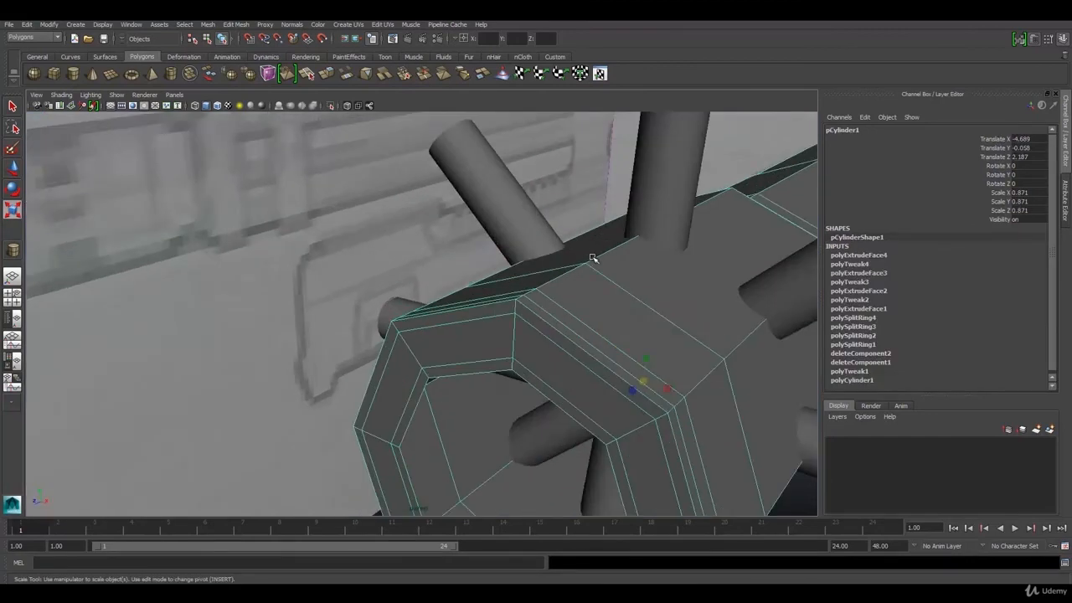
pyautogui.scroll(-5, 645, 261)
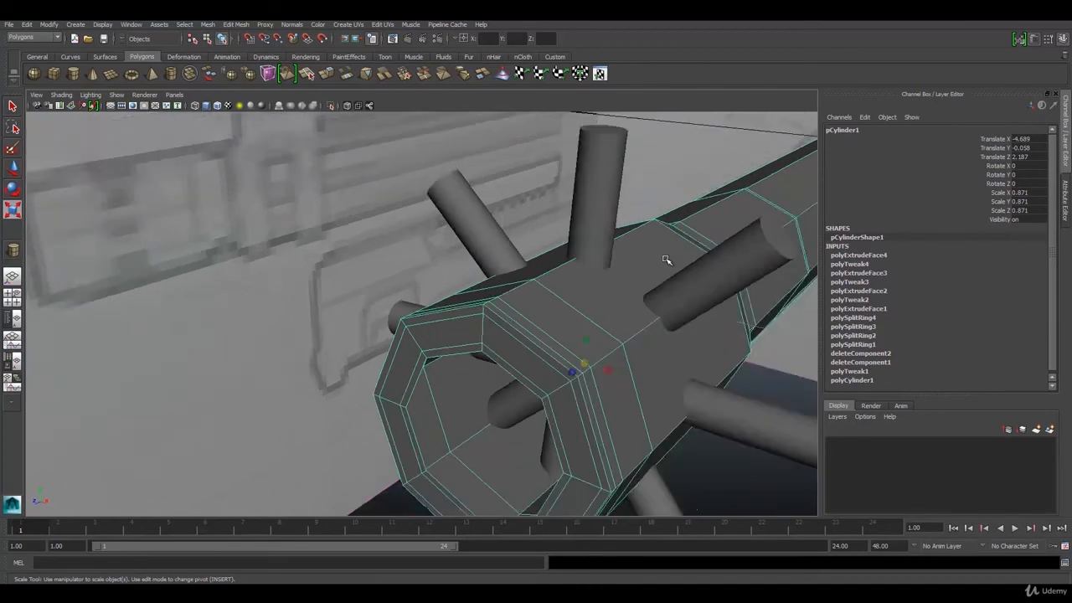
pyautogui.click(730, 407)
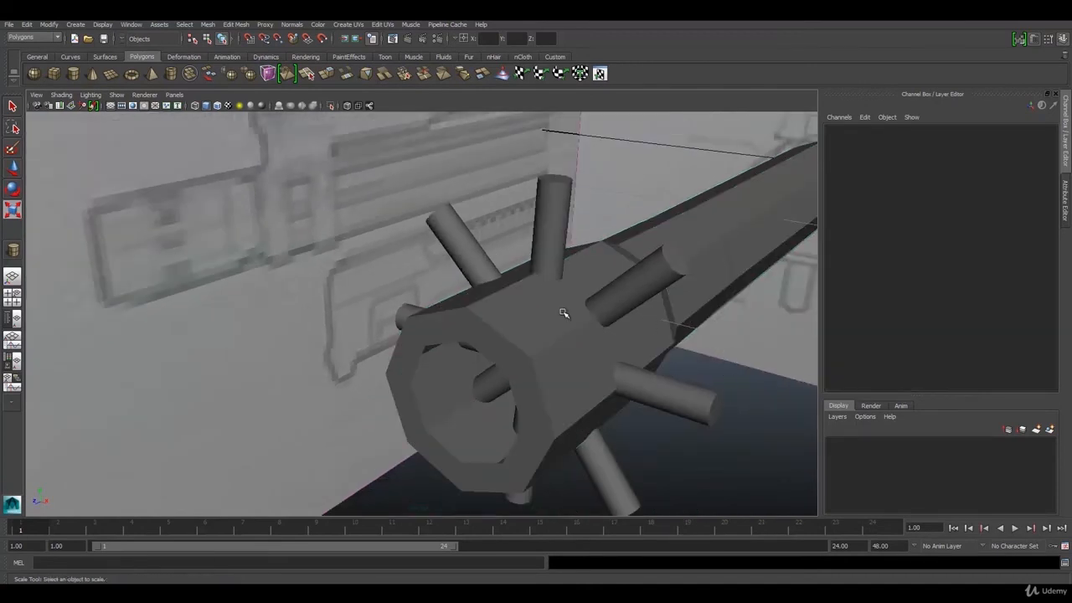
# Subtract the combined cylinders from the barrel with a Boolean Difference to cut vent holes around the muzzle
pyautogui.click(507, 315)
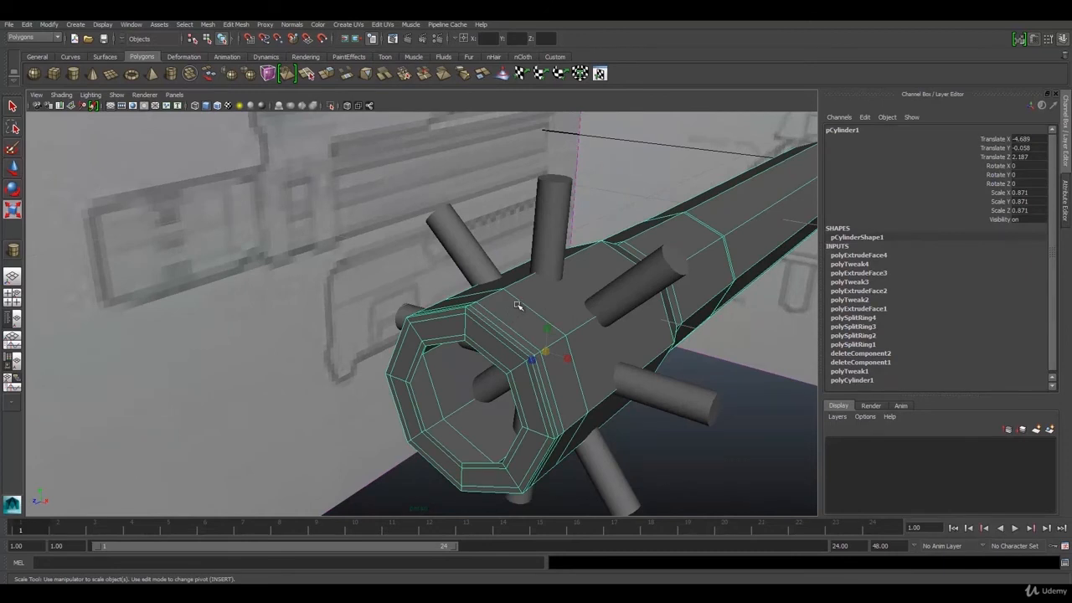
pyautogui.keyDown('shift'); pyautogui.click(552, 194); pyautogui.keyUp('shift')
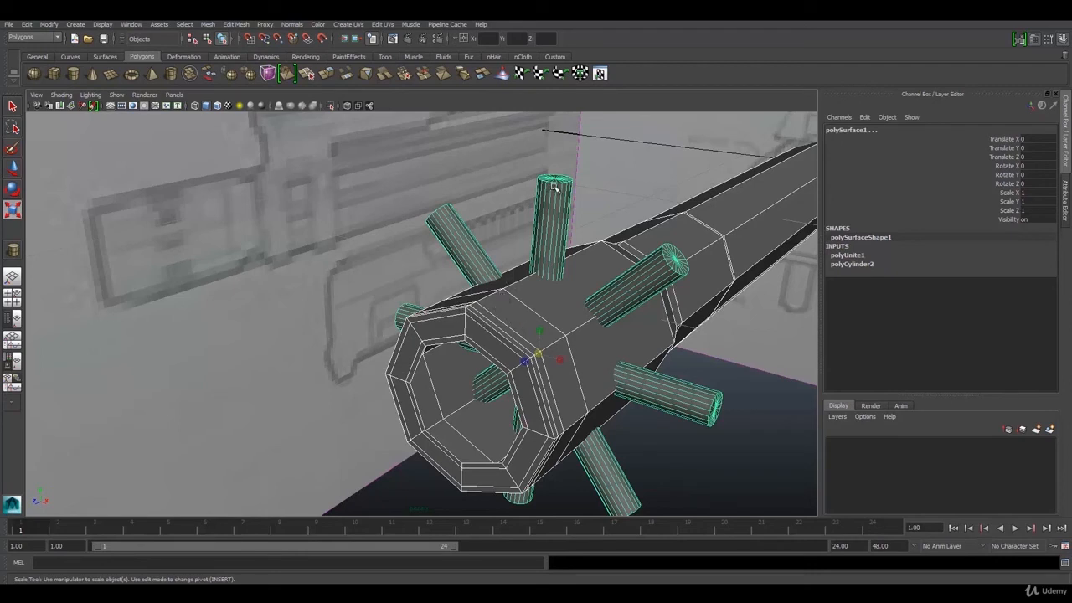
pyautogui.click(209, 25)
pyautogui.moveTo(243, 73)
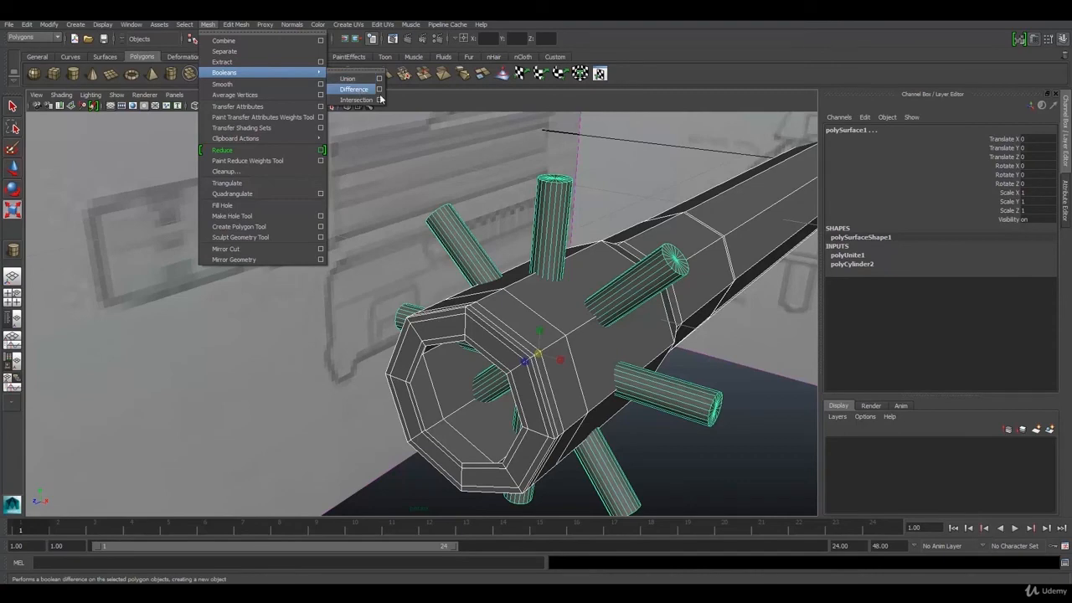
pyautogui.keyDown('alt'); pyautogui.moveTo(488, 297); pyautogui.dragTo(459, 300); pyautogui.keyUp('alt')
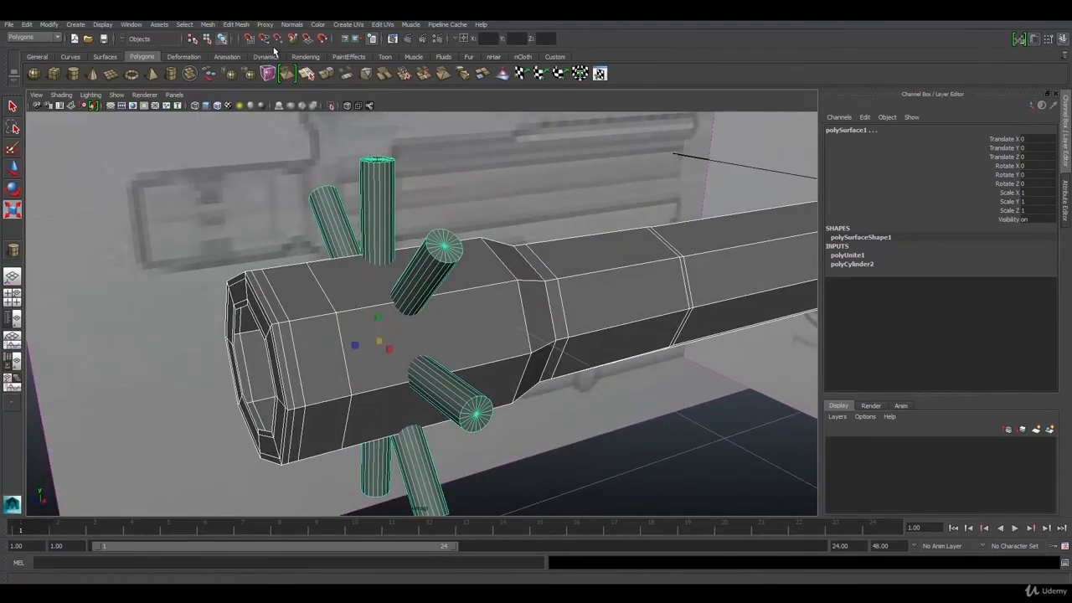
pyautogui.click(235, 25)
pyautogui.moveTo(211, 25)
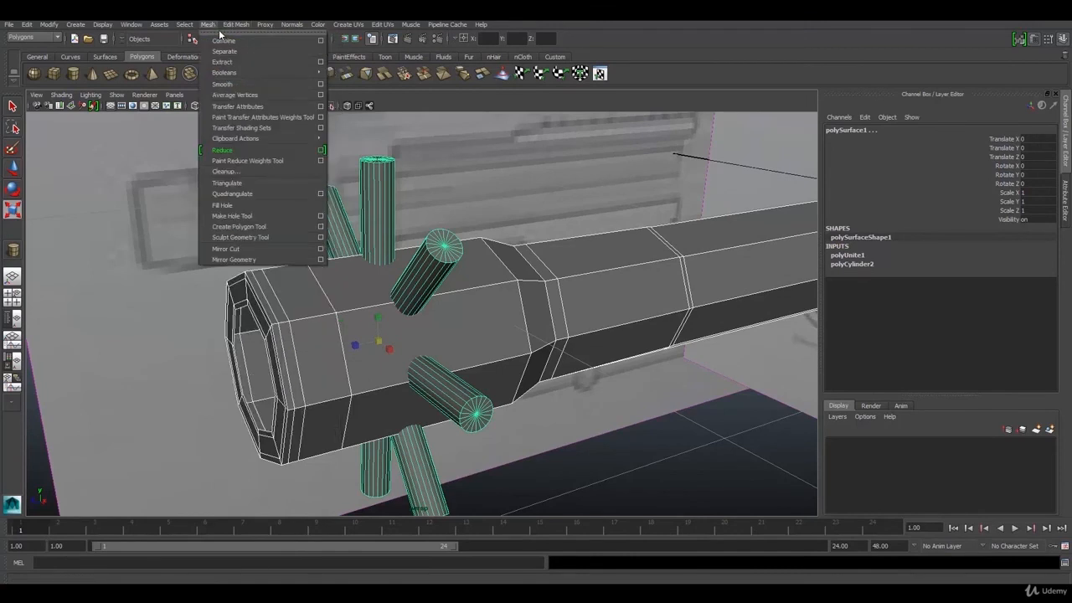
pyautogui.moveTo(251, 72)
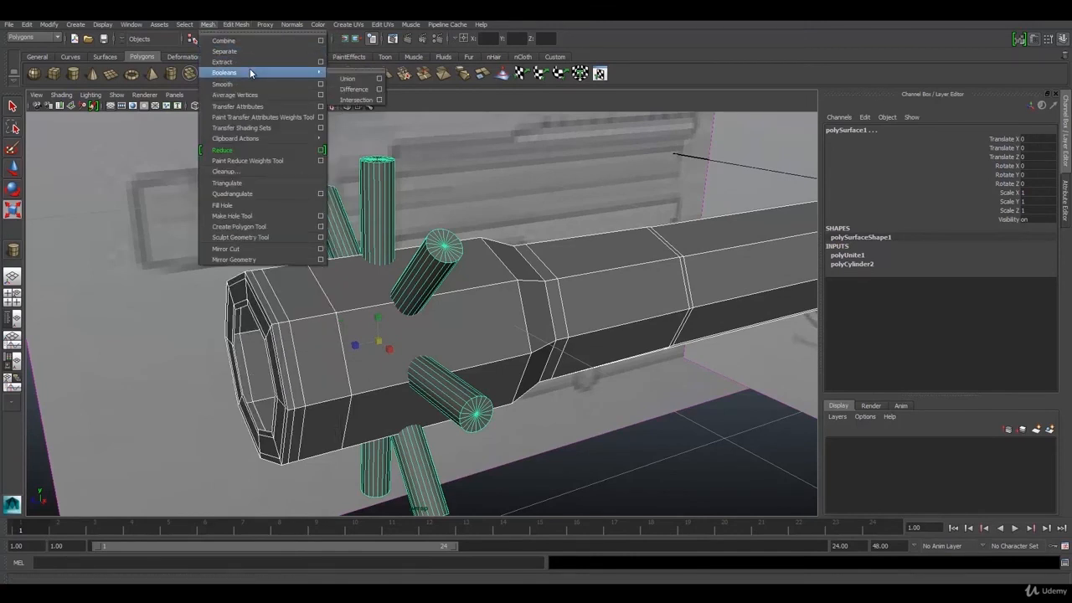
pyautogui.click(362, 91)
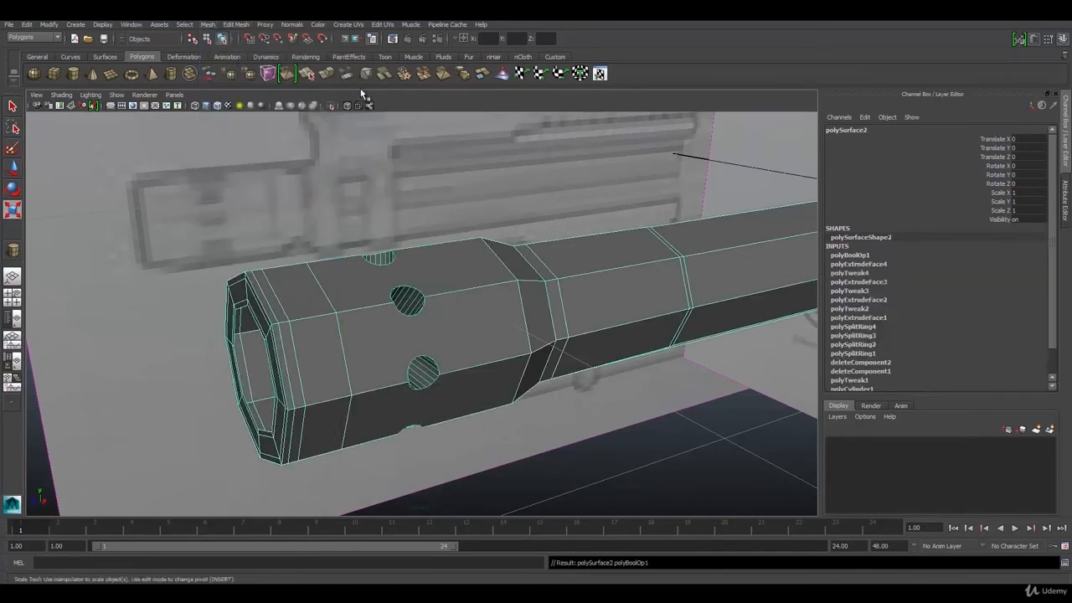
pyautogui.click(564, 463)
# Extrude the edge loop around the muzzle's inner opening and pull the new edges deeper into the barrel
pyautogui.keyDown('alt'); pyautogui.moveTo(402, 349); pyautogui.dragTo(288, 222); pyautogui.keyUp('alt')
pyautogui.click(264, 288)
pyautogui.moveTo(295, 229)
pyautogui.mouseDown(button='right')
pyautogui.moveTo(296, 250)
pyautogui.moveTo(294, 202)
pyautogui.moveTo(289, 214)
pyautogui.mouseUp(button='right')
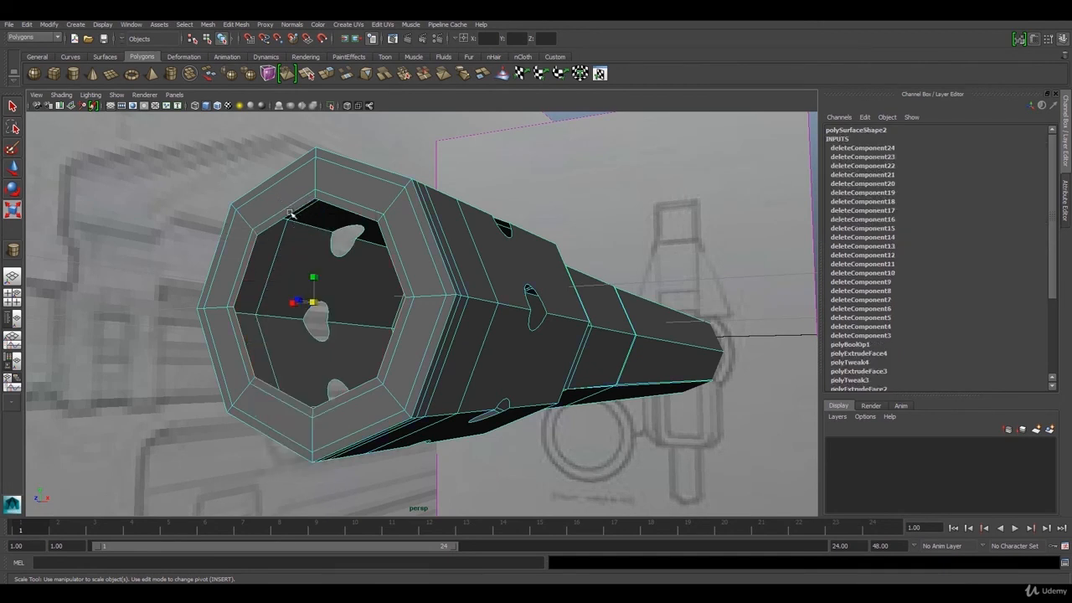
pyautogui.click(287, 216)
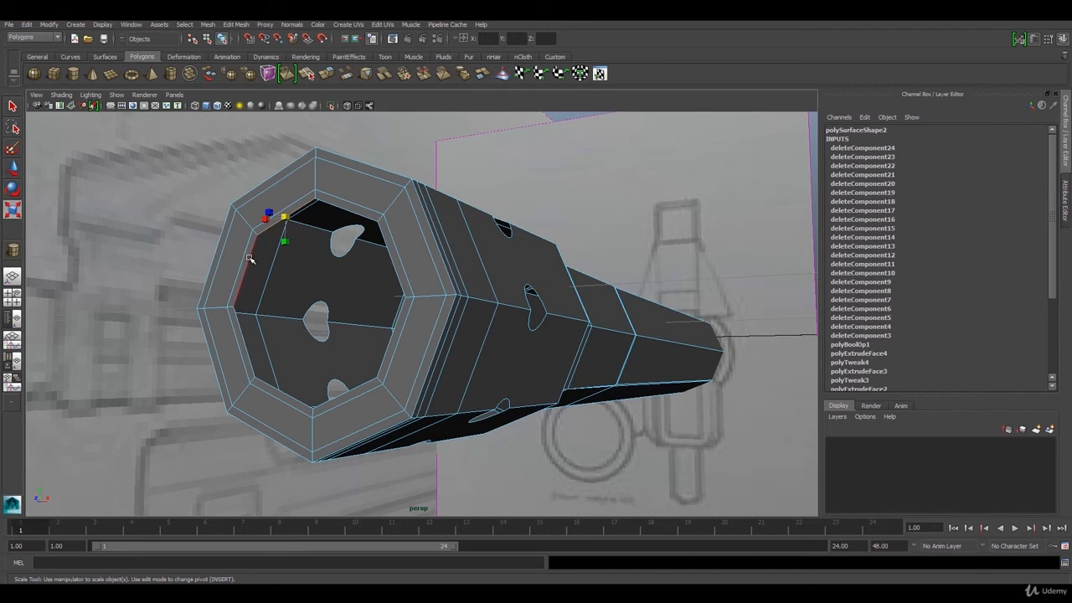
pyautogui.doubleClick(249, 259)
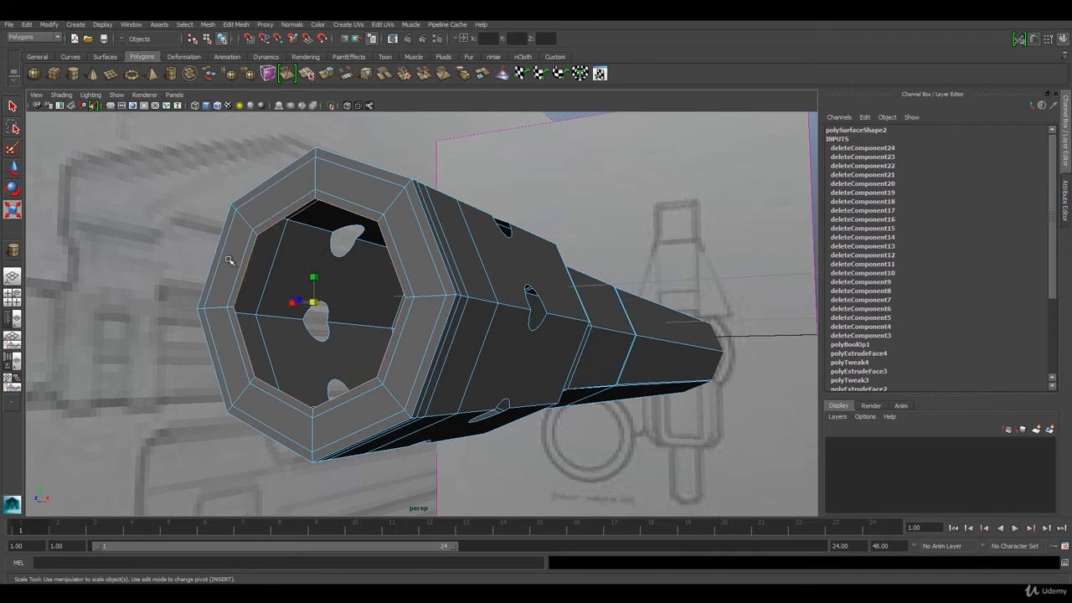
pyautogui.press('w')
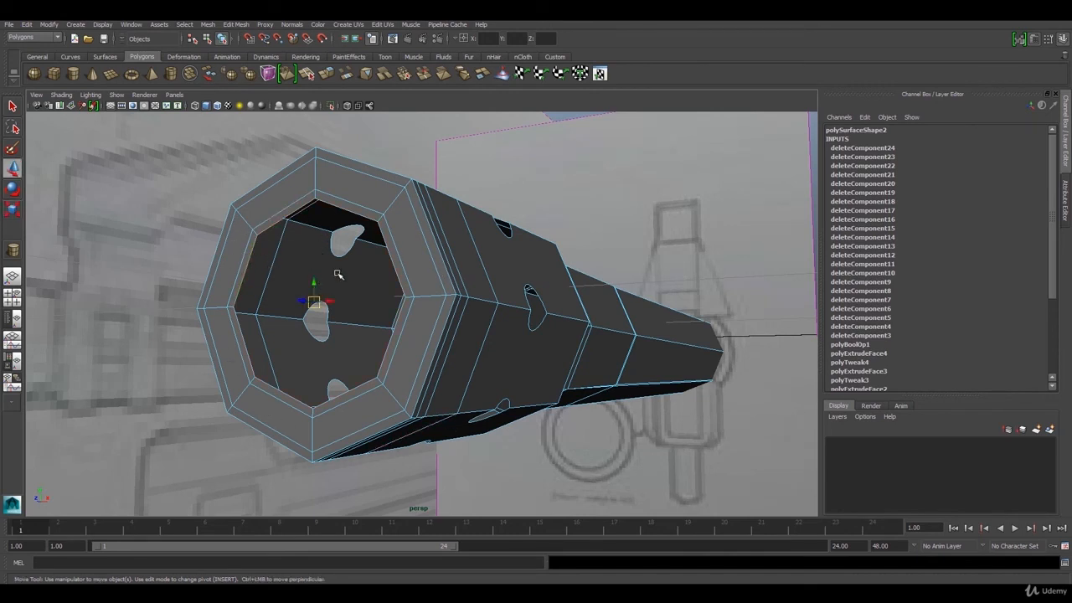
pyautogui.click(328, 74)
pyautogui.press('w')
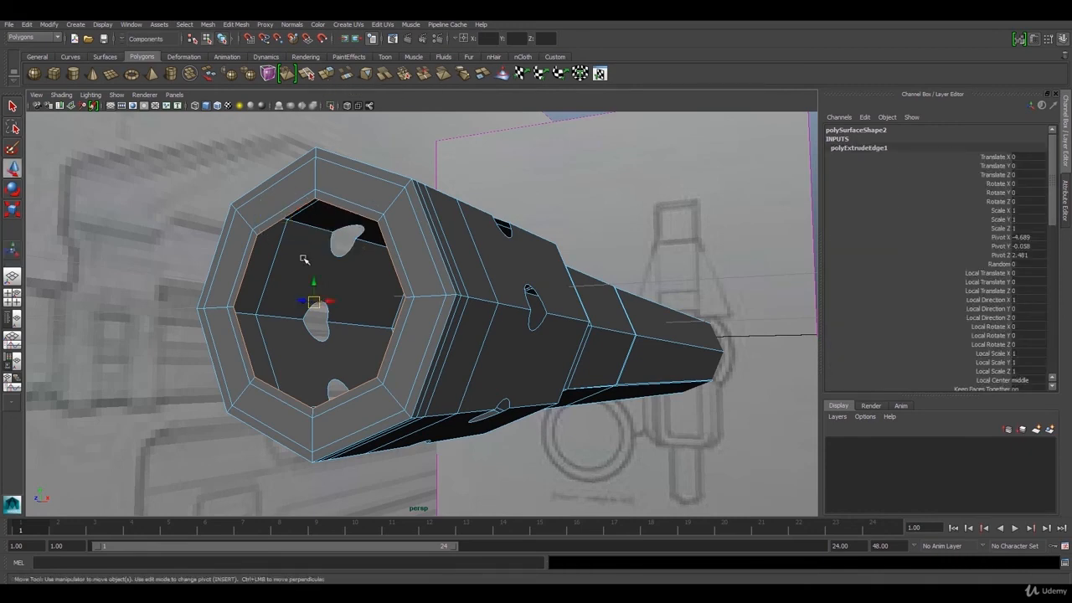
pyautogui.keyDown('alt'); pyautogui.moveTo(323, 325); pyautogui.dragTo(535, 379); pyautogui.keyUp('alt')
pyautogui.moveTo(539, 289); pyautogui.dragTo(342, 311)
pyautogui.keyDown('alt'); pyautogui.moveTo(476, 322); pyautogui.dragTo(432, 285); pyautogui.keyUp('alt')
# Check a vent hole's border edges, return to object mode, and examine the vented barrel against the reference images
pyautogui.doubleClick(415, 254)
pyautogui.scroll(4, 444, 272)
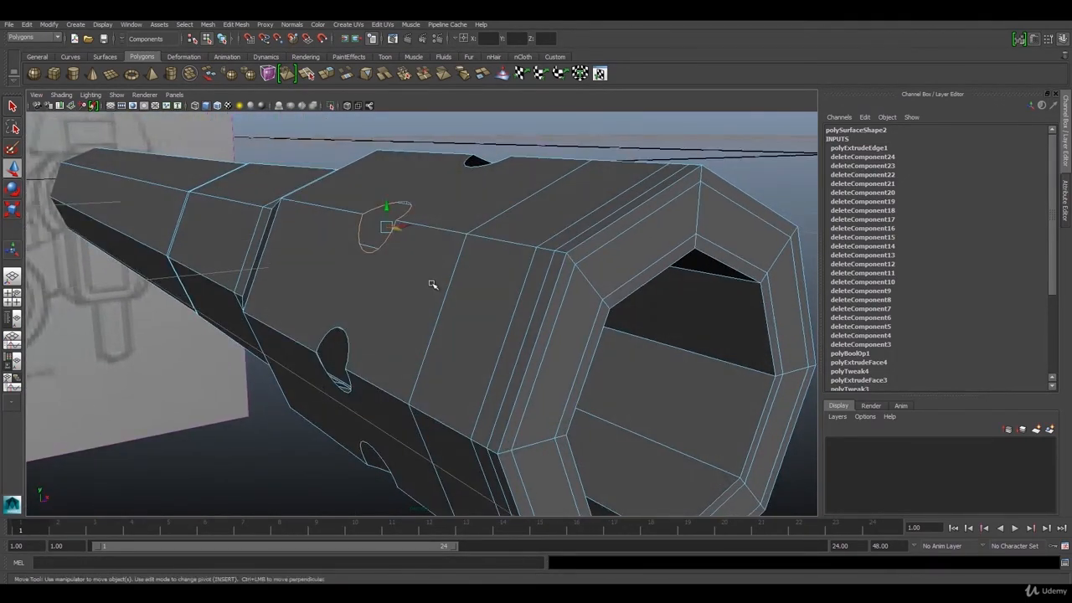
pyautogui.scroll(-5, 489, 277)
pyautogui.moveTo(478, 284); pyautogui.dragTo(518, 273, button='right')
pyautogui.click(574, 257)
pyautogui.scroll(-3, 549, 279)
pyautogui.click(482, 316)
pyautogui.keyDown('alt'); pyautogui.moveTo(484, 318); pyautogui.dragTo(347, 324); pyautogui.keyUp('alt')
pyautogui.click(526, 430)
pyautogui.scroll(-3, 512, 327)
pyautogui.click(510, 317)
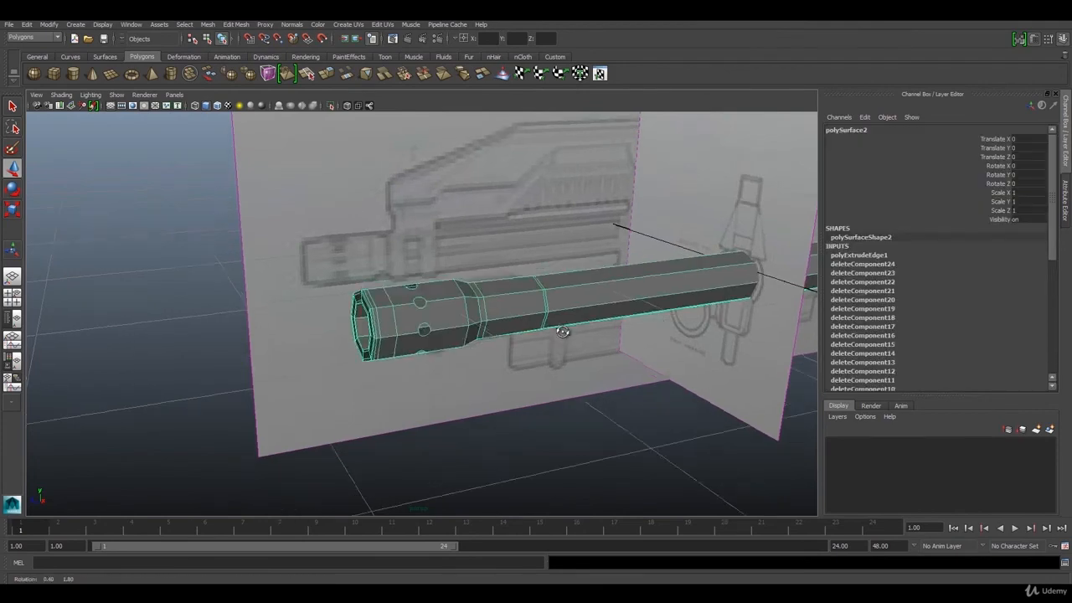
pyautogui.keyDown('alt'); pyautogui.moveTo(510, 317); pyautogui.dragTo(611, 327); pyautogui.keyUp('alt')
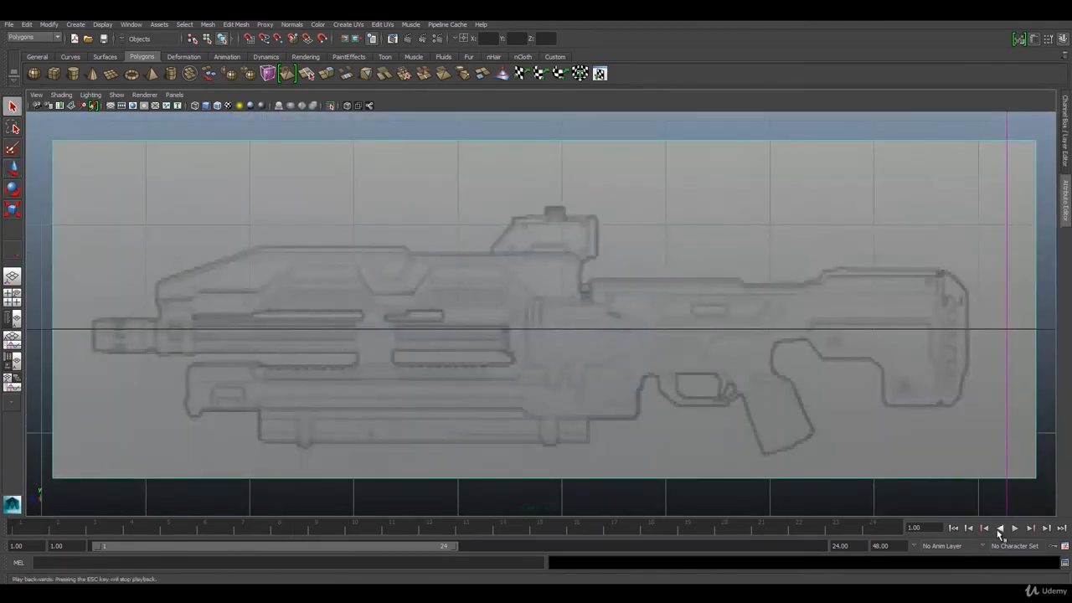